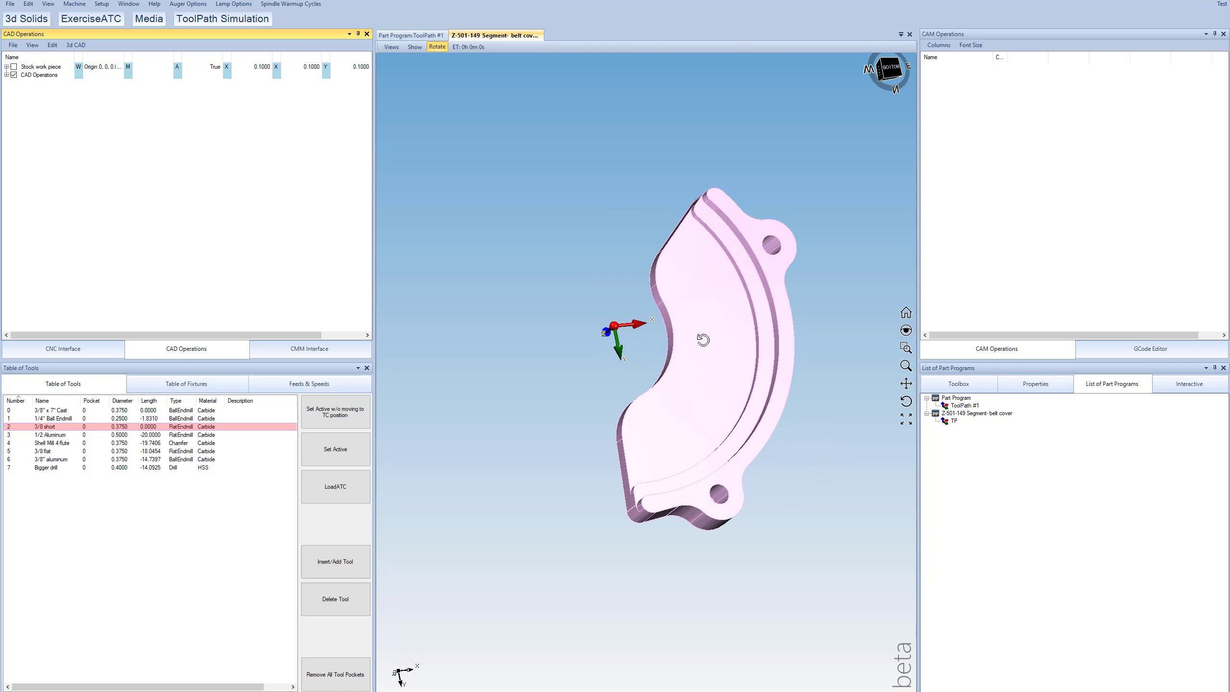
- Create a Translate (Offset, Rotate, Scale) operation on the imported STEP solid of the segment belt cover
click(886, 62)
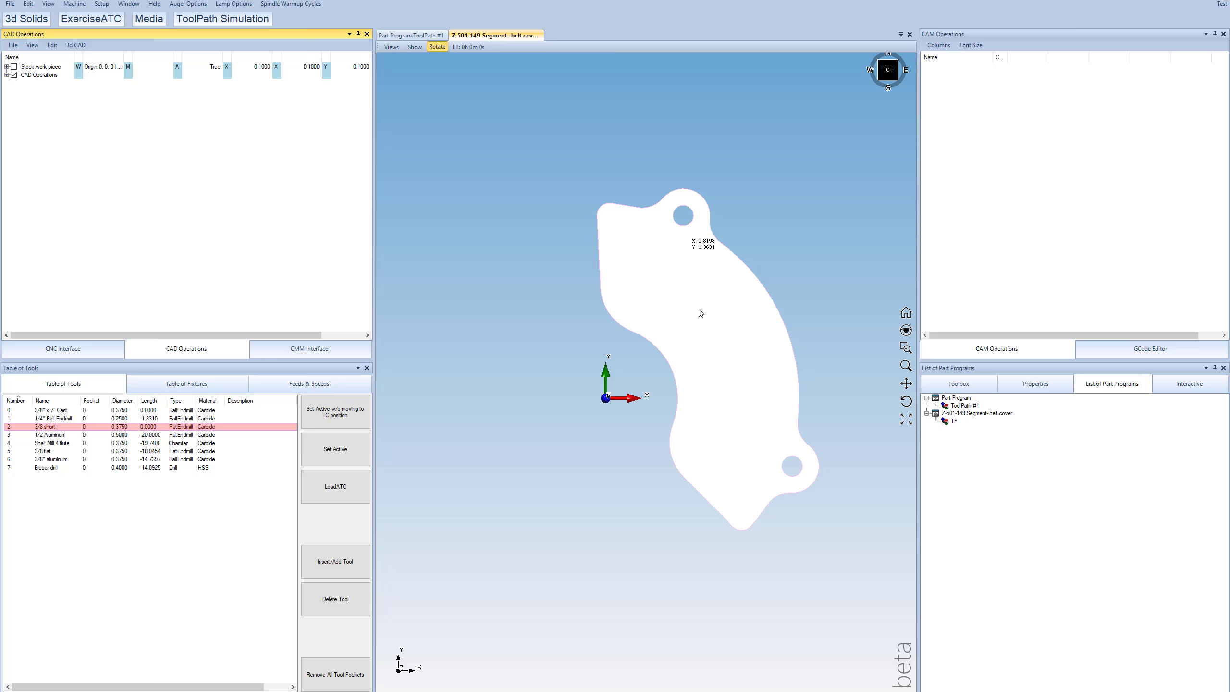
drag(701, 312, 692, 252)
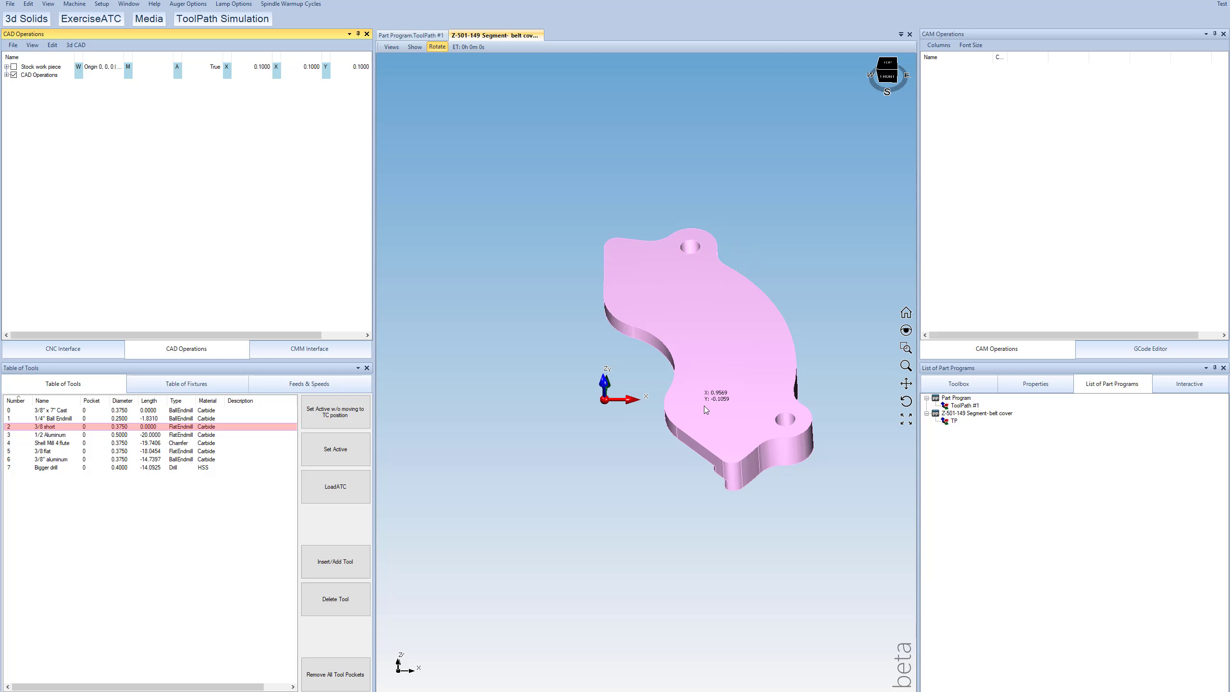
drag(705, 407, 664, 373)
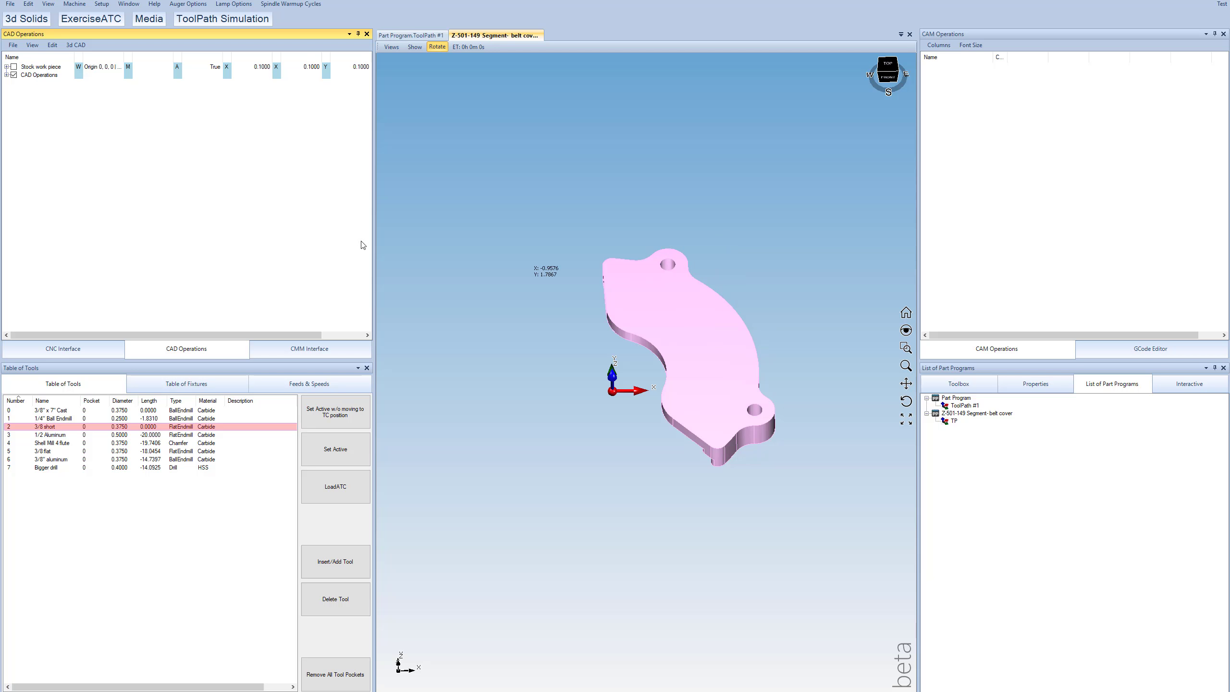
click(7, 75)
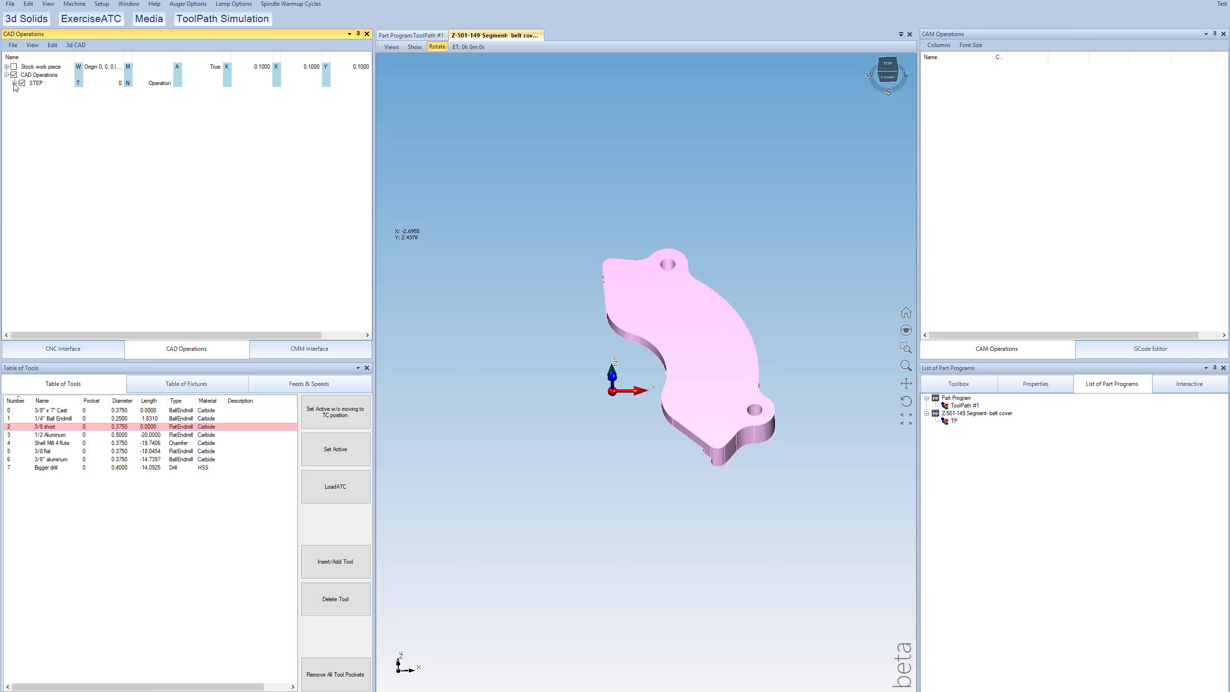
click(14, 83)
click(75, 45)
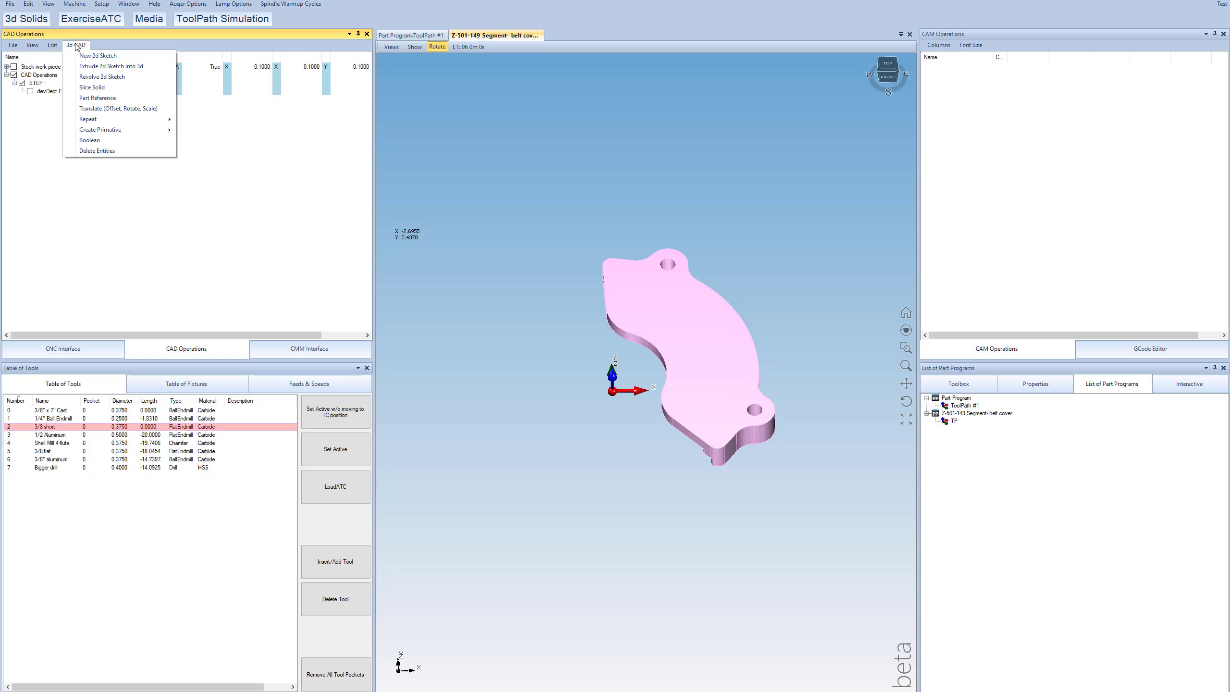
click(101, 109)
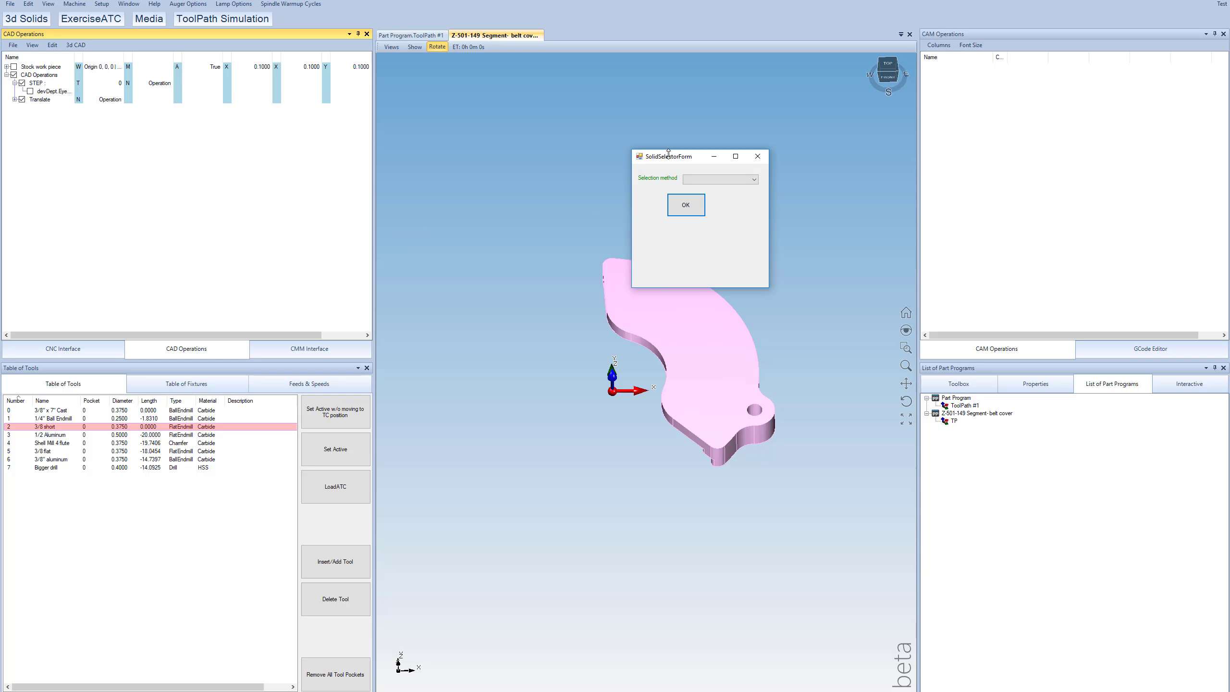
click(714, 336)
click(686, 205)
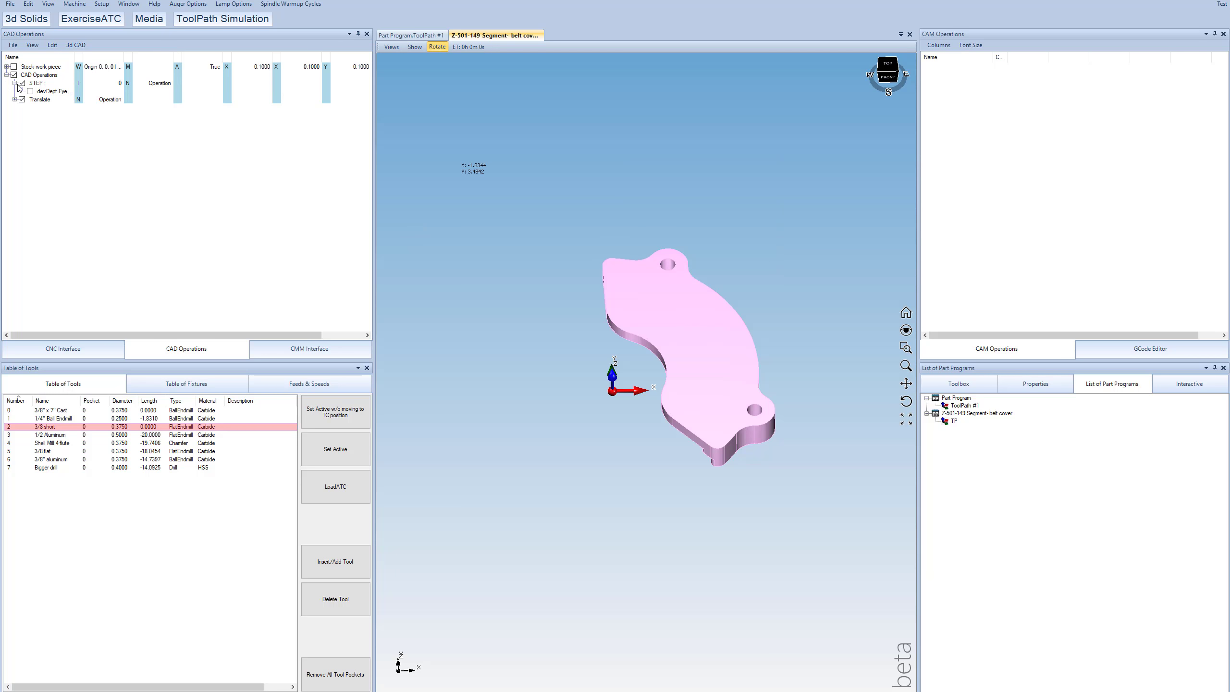
- Add a plane alignment to the Translate operation and expand its transform list to show the entry
click(14, 83)
double_click(43, 92)
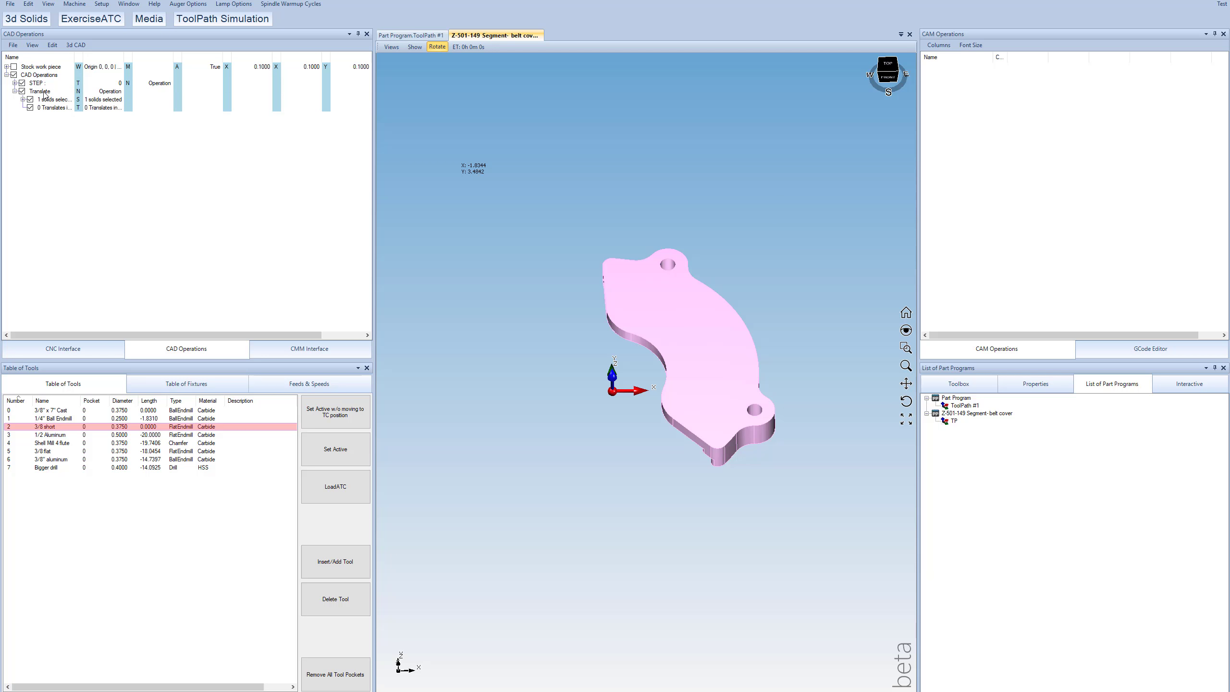
double_click(110, 109)
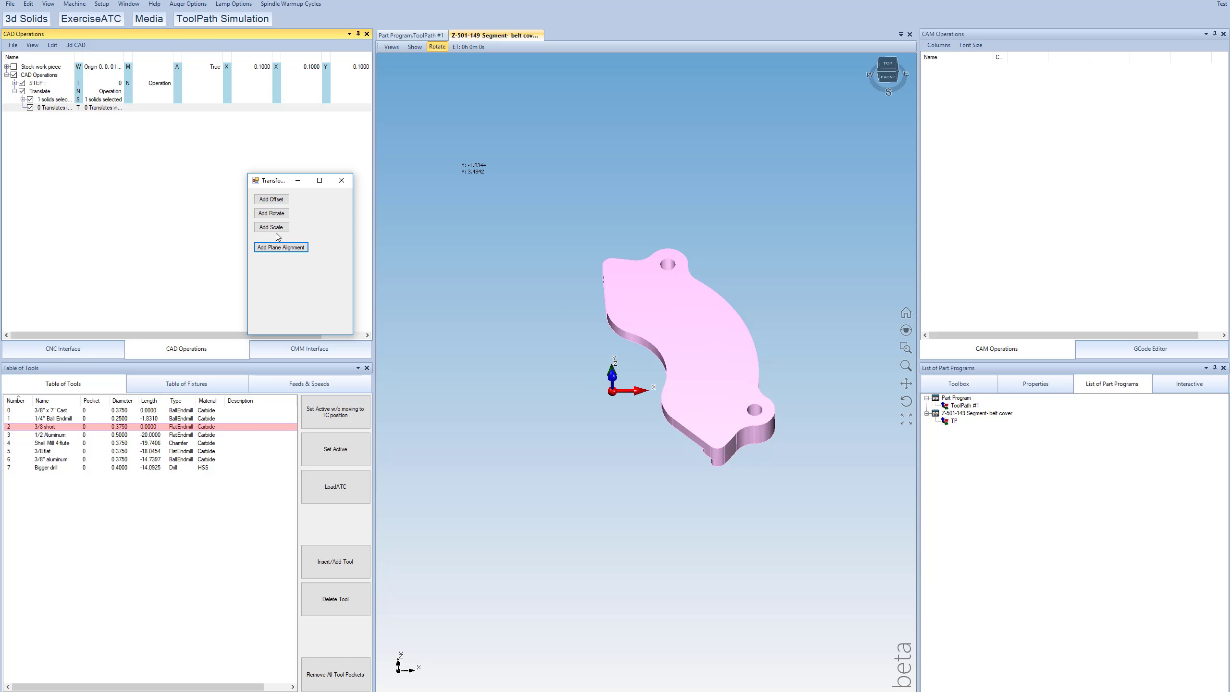
click(274, 248)
click(341, 181)
click(27, 106)
click(23, 107)
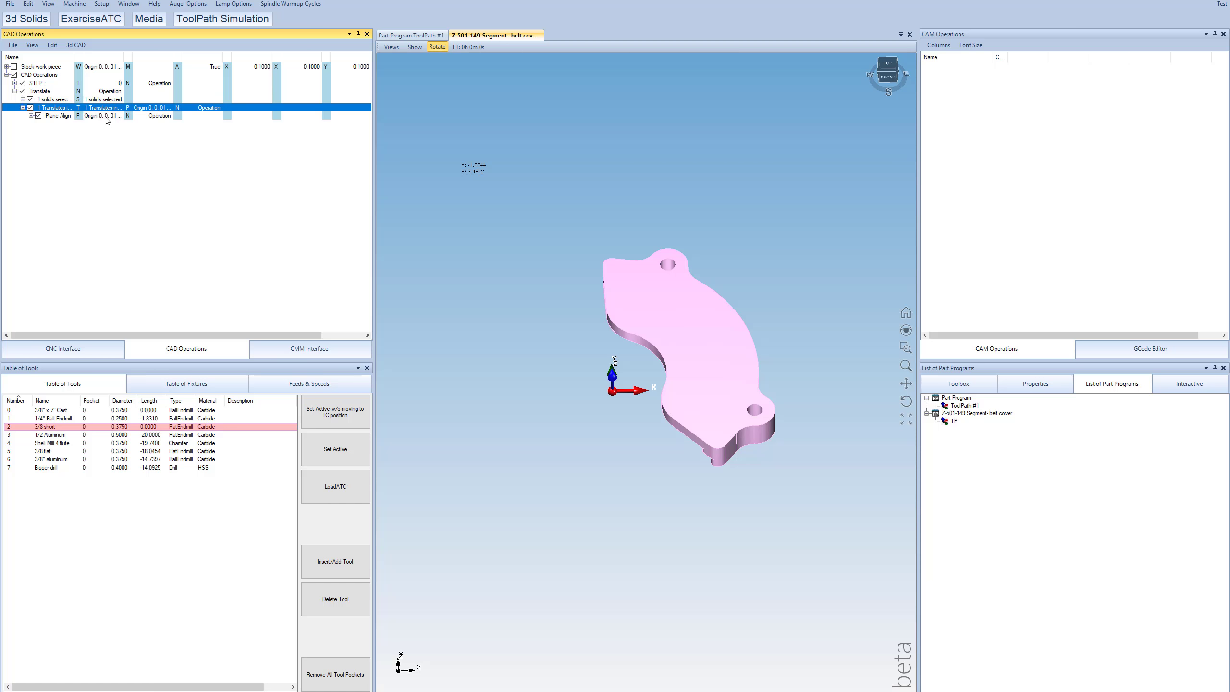
- Set the alignment plane's origin at the upper mounting hole on the part's flat face, using the Arc/Circle Center selection filter
double_click(108, 118)
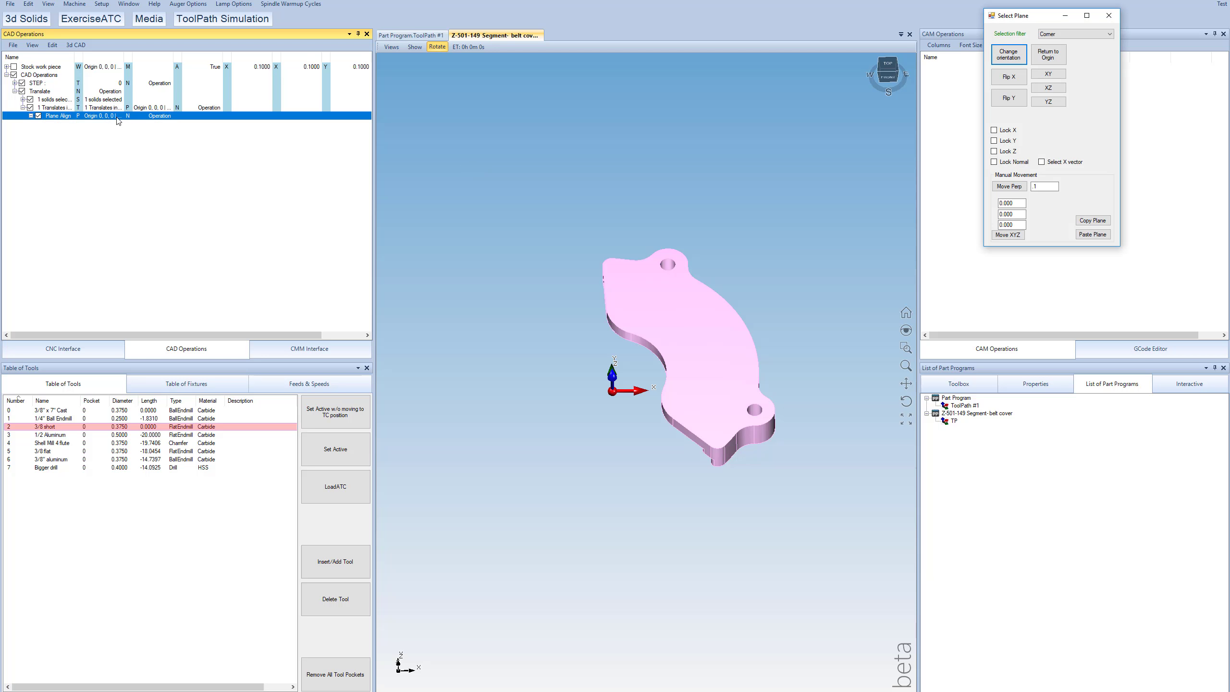
drag(1021, 17, 820, 132)
click(862, 151)
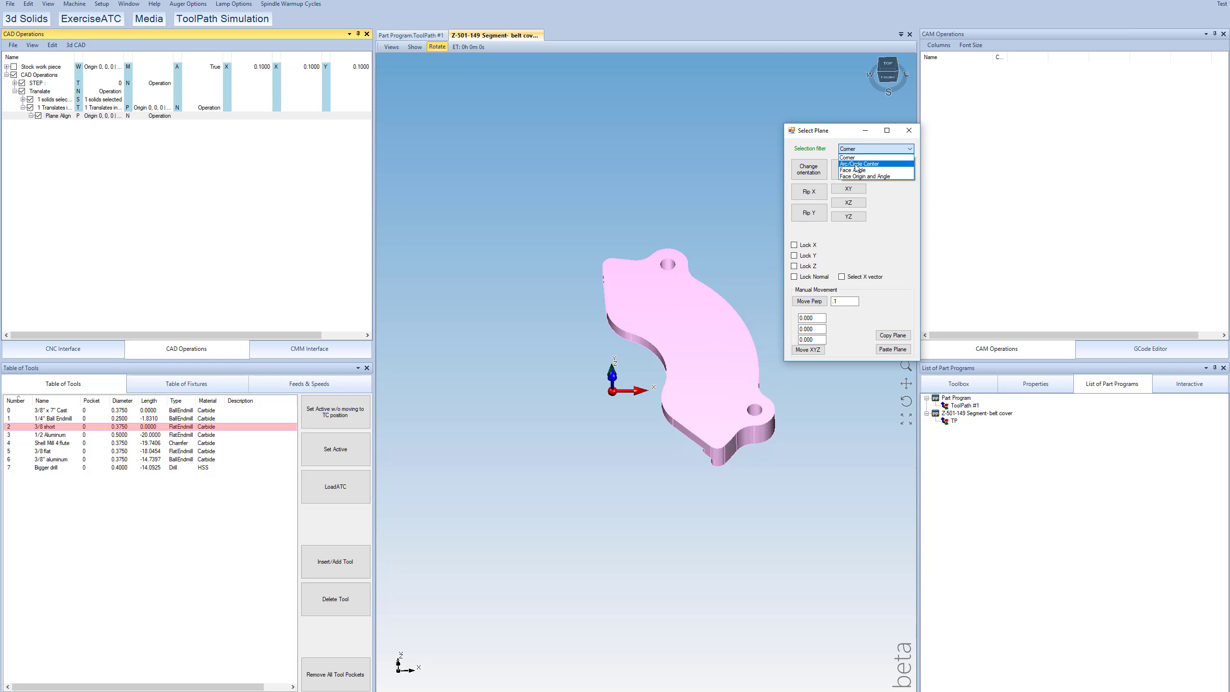
click(856, 164)
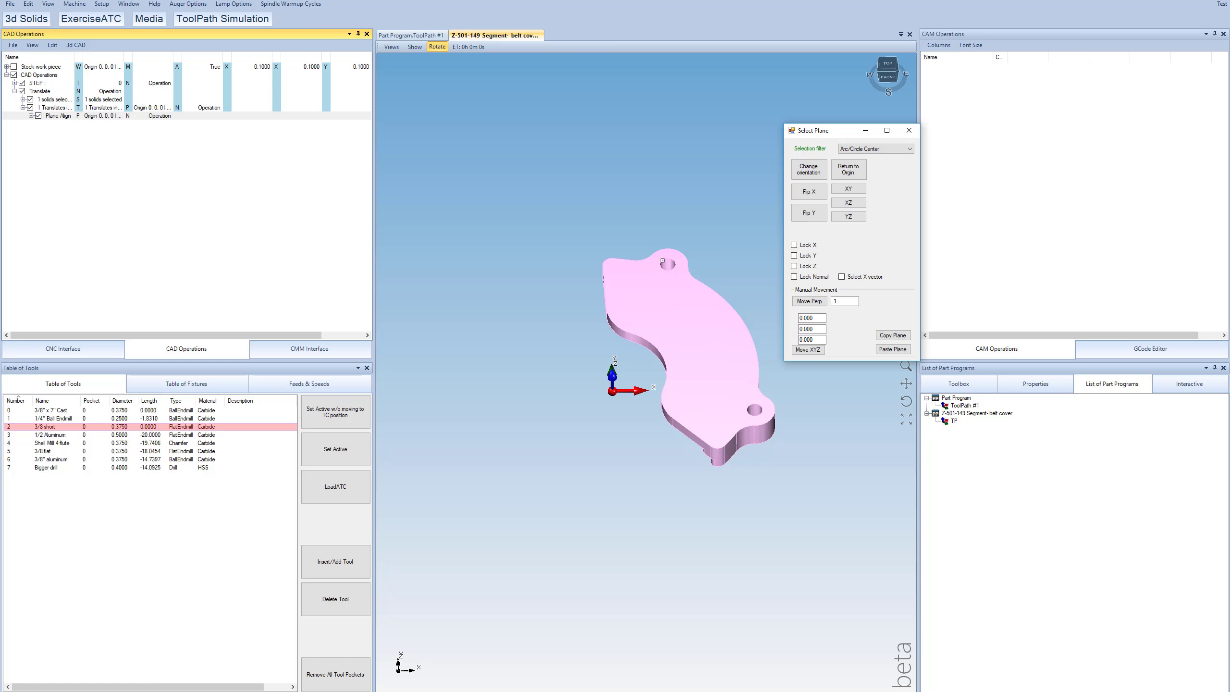
scroll(676, 285, up, 3)
scroll(706, 290, up, 3)
click(614, 204)
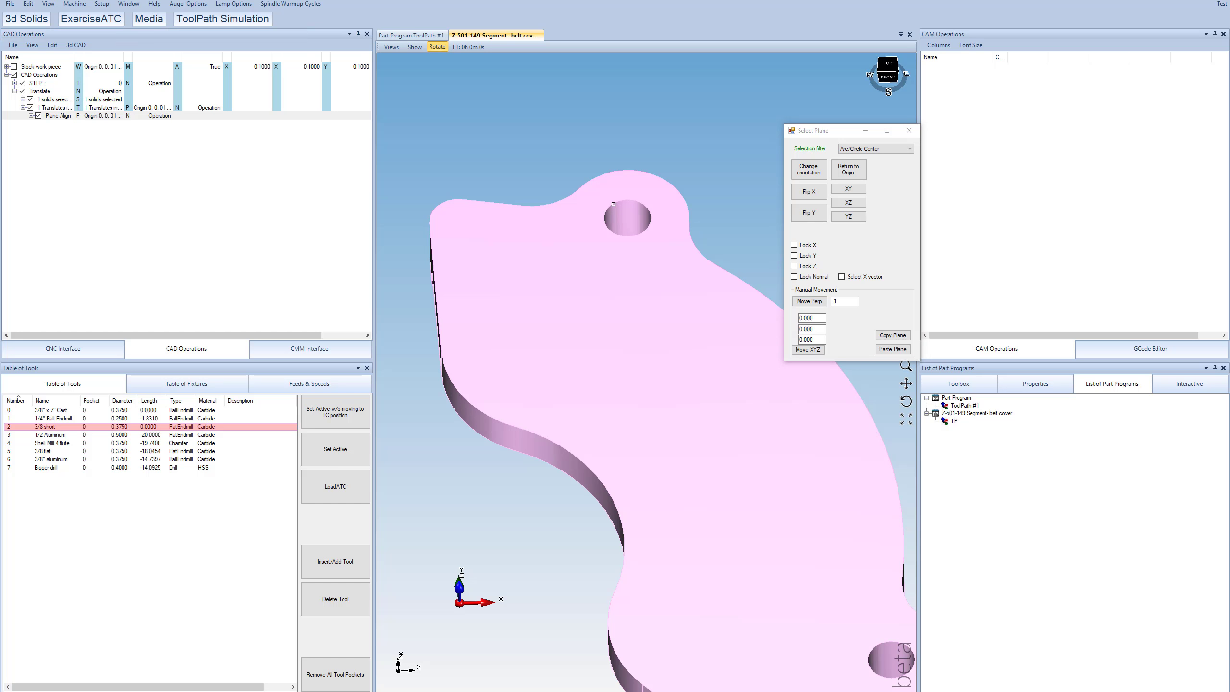
click(613, 204)
- Point the alignment plane's X vector at the centre of the lower mounting hole and finish the plane selection
click(842, 277)
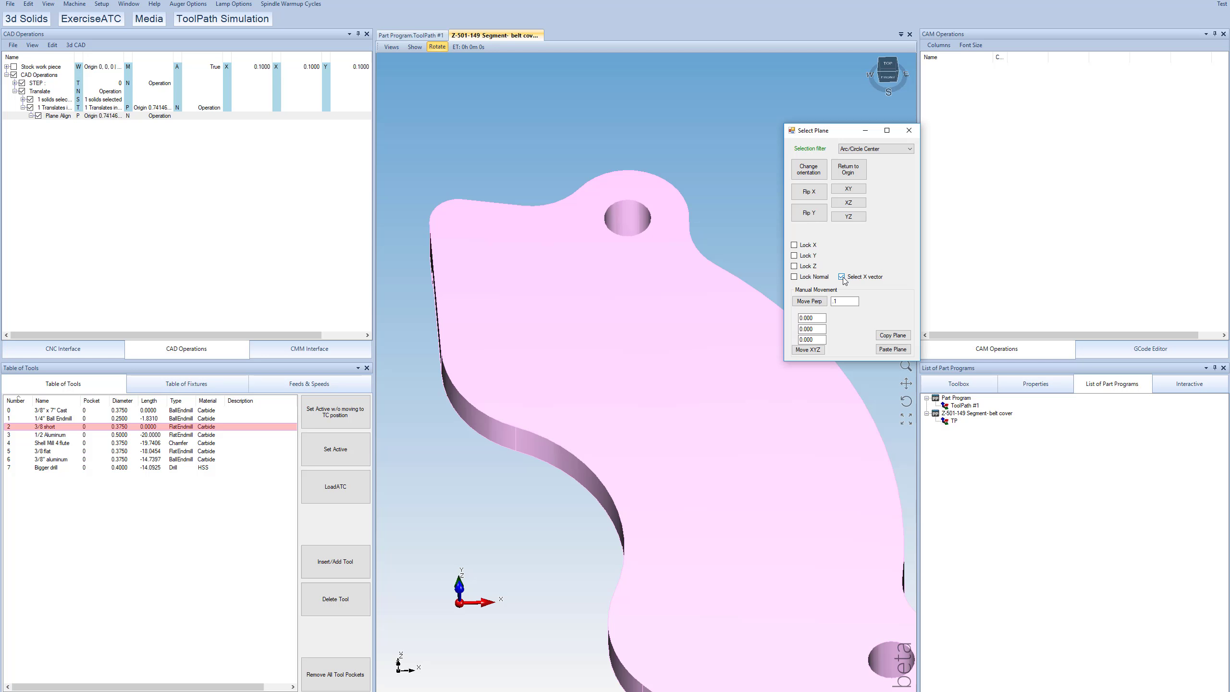
click(874, 647)
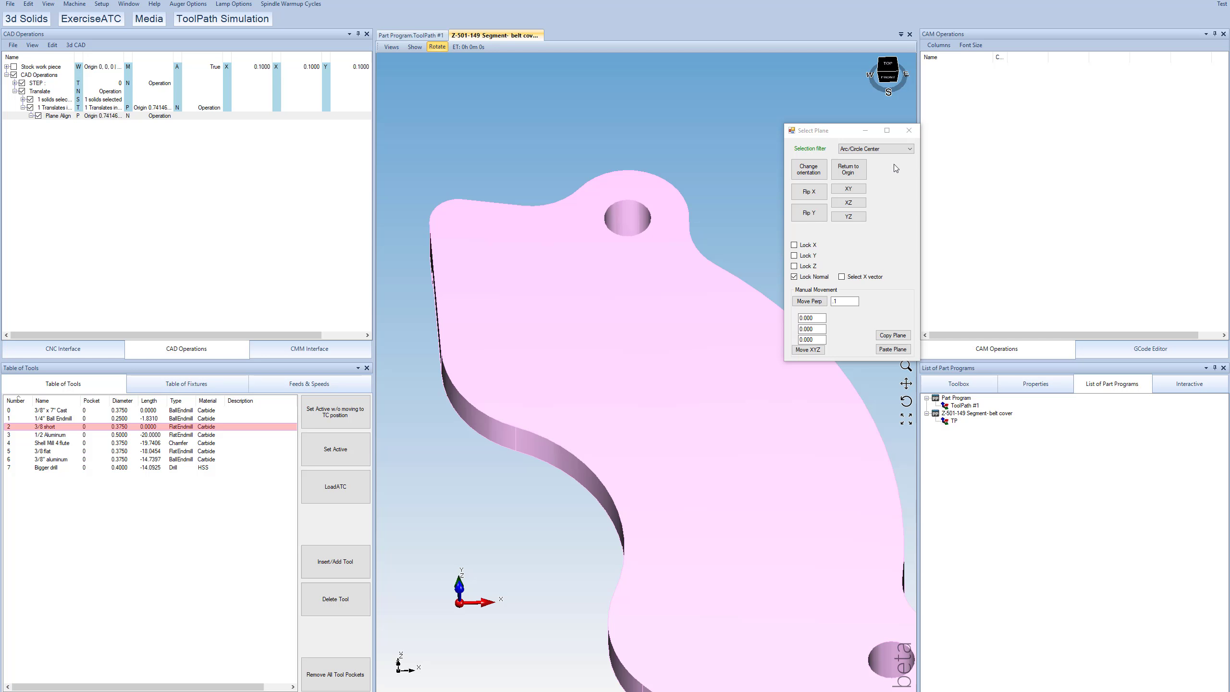
click(909, 130)
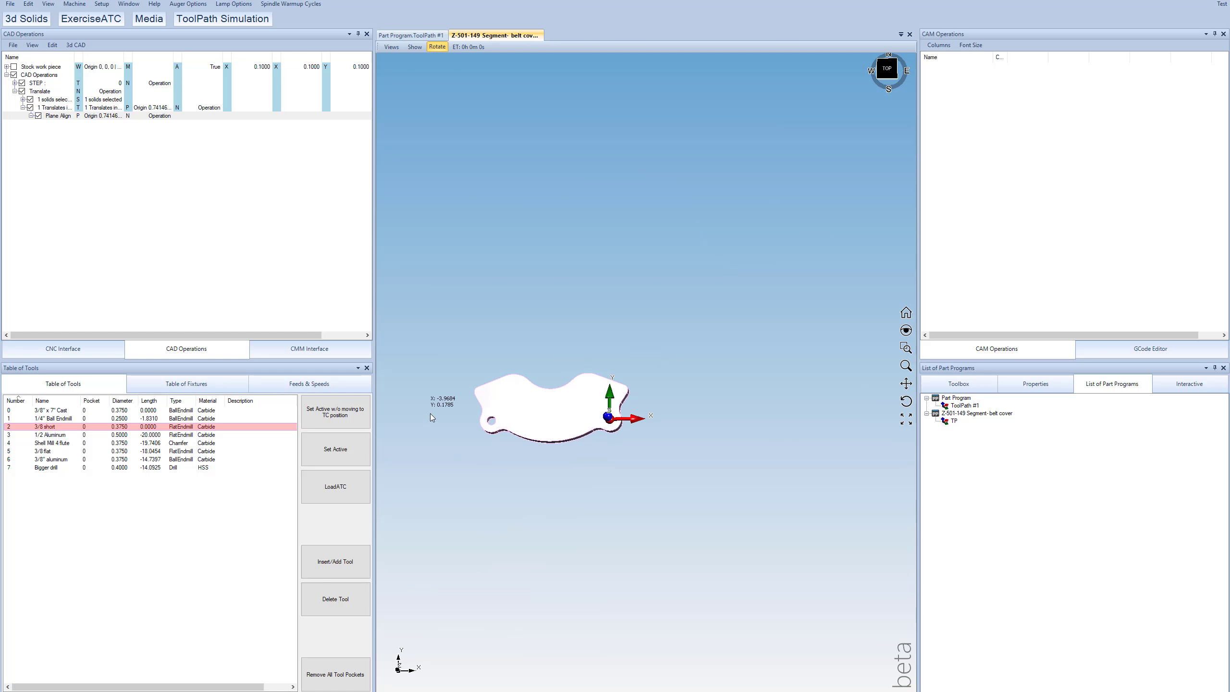
- Add a rotation to the Translate operation's list of transforms, following the plane alignment
scroll(612, 420, up, 3)
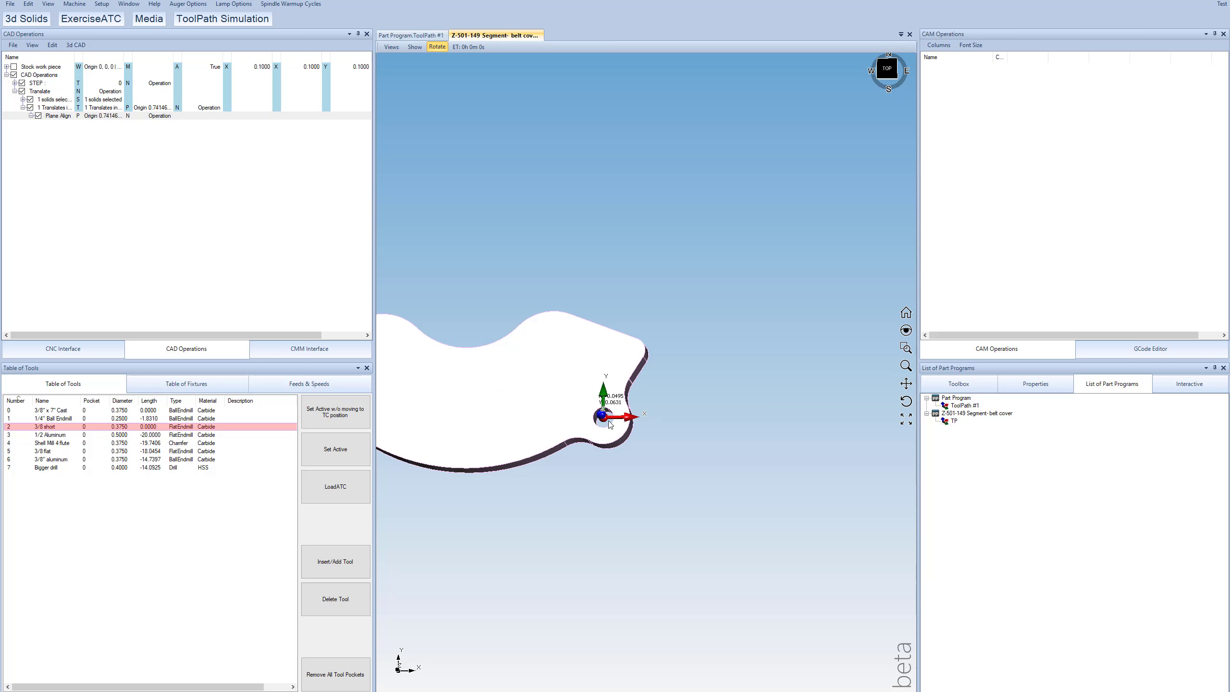
scroll(600, 414, down, 2)
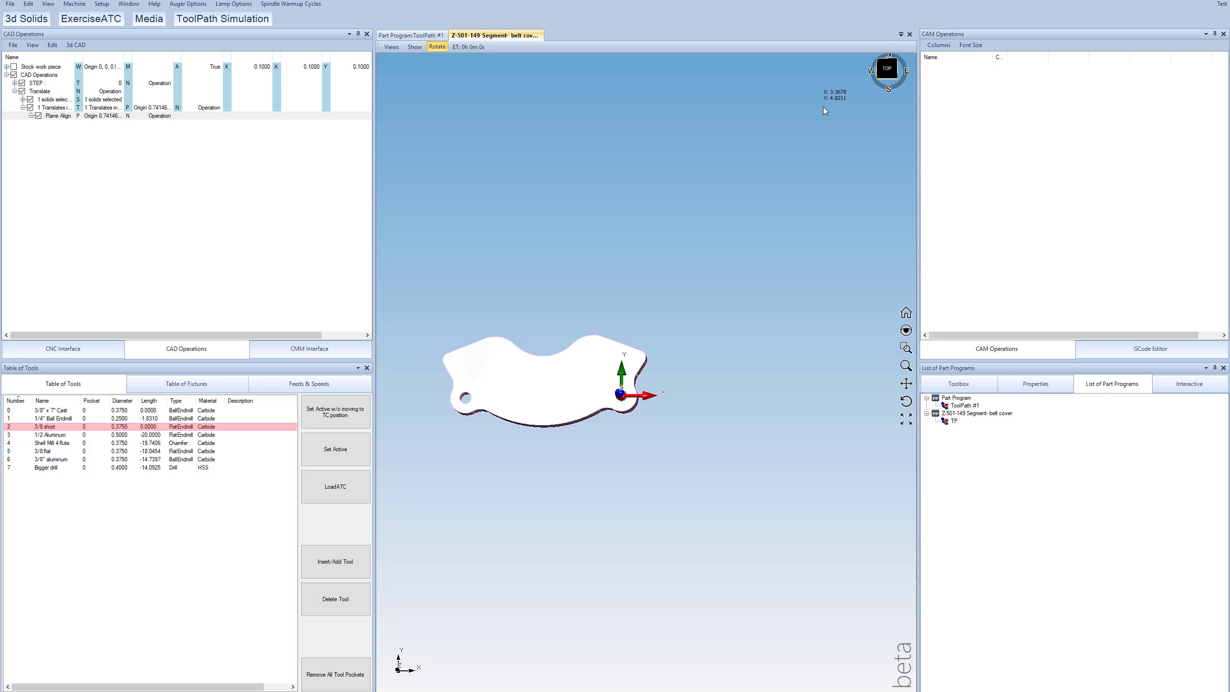
drag(533, 380, 521, 308)
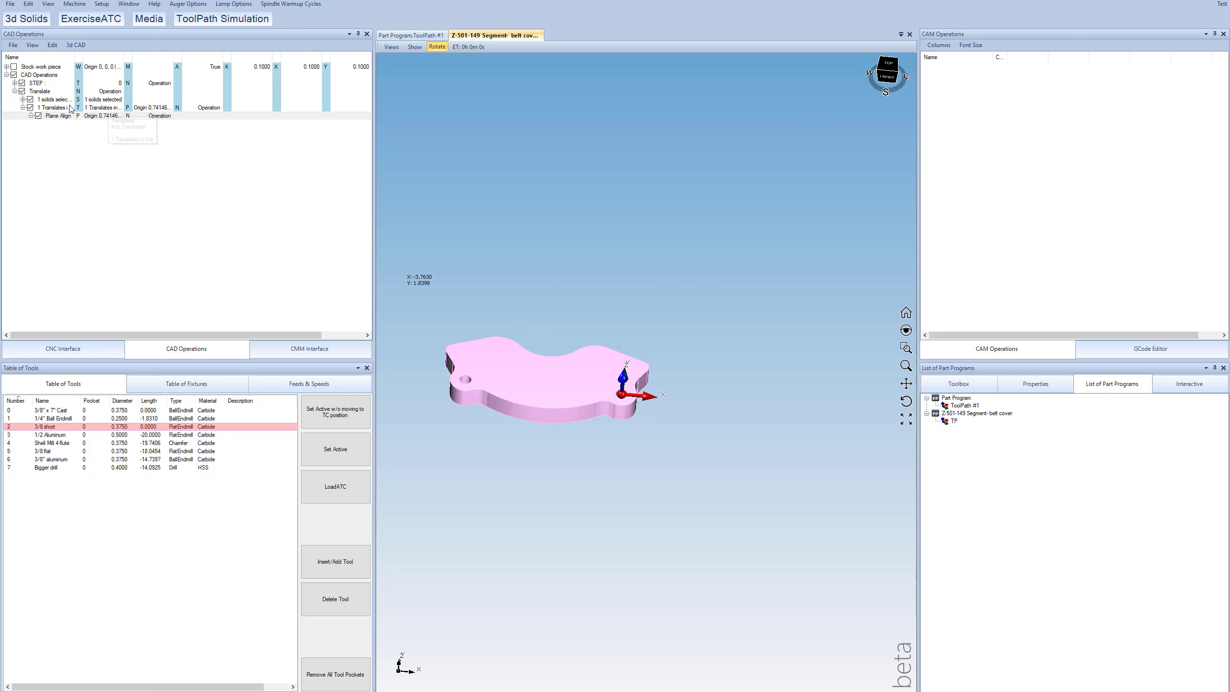
double_click(109, 112)
click(278, 216)
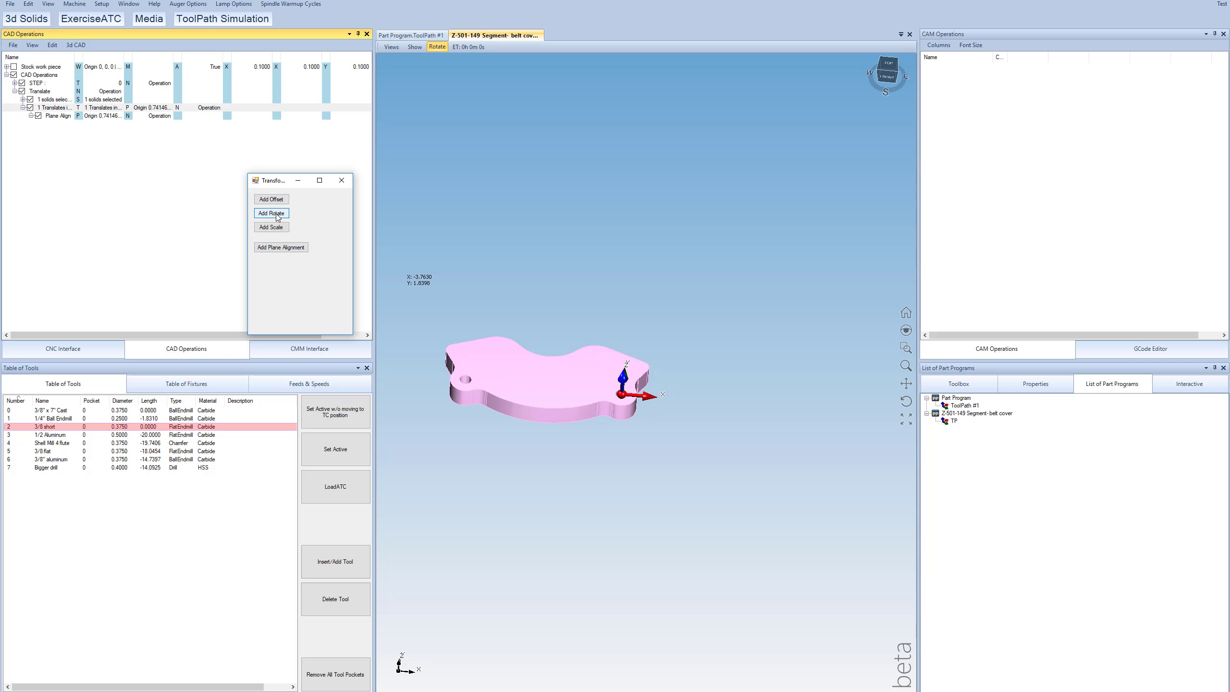
click(341, 181)
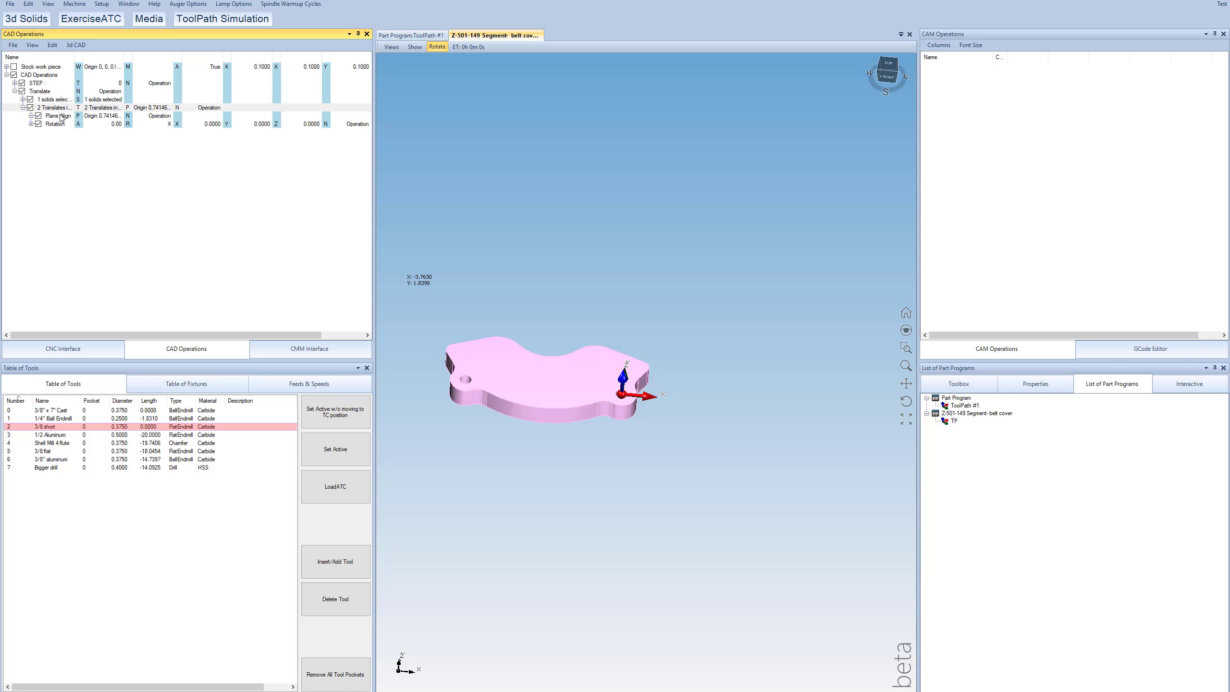
- Set the rotation angle to 180 degrees, keeping X as the rotation axis, to flip the part over
click(116, 125)
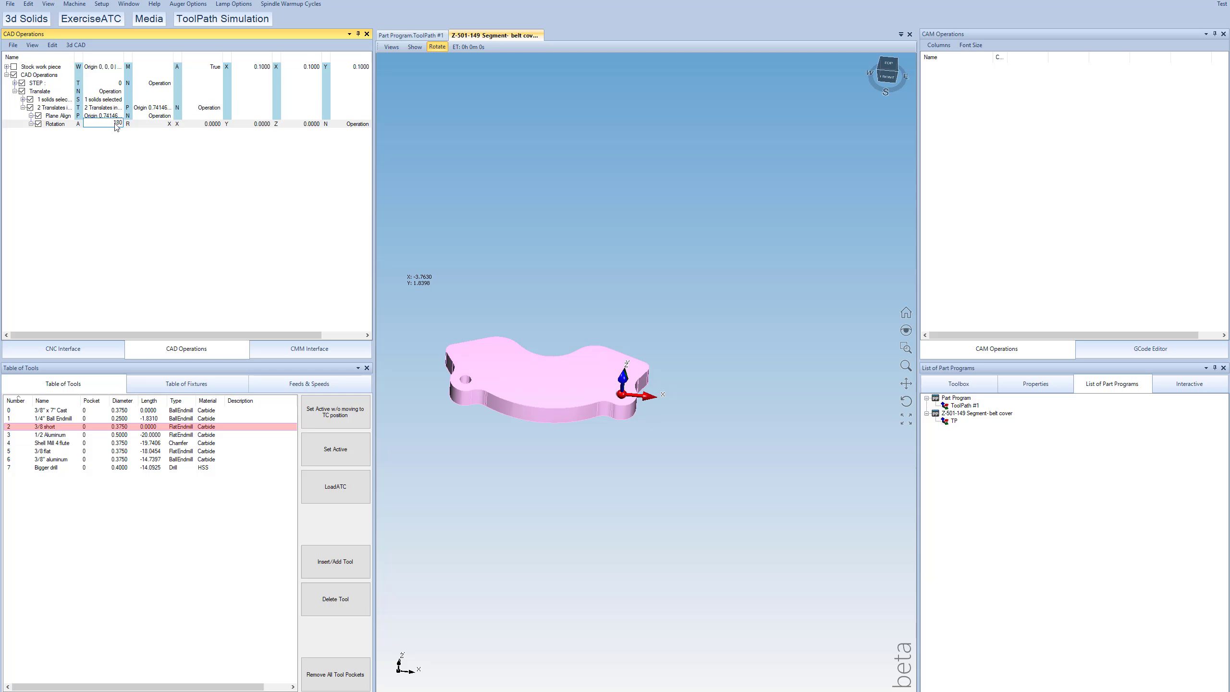
text(180)
key(Return)
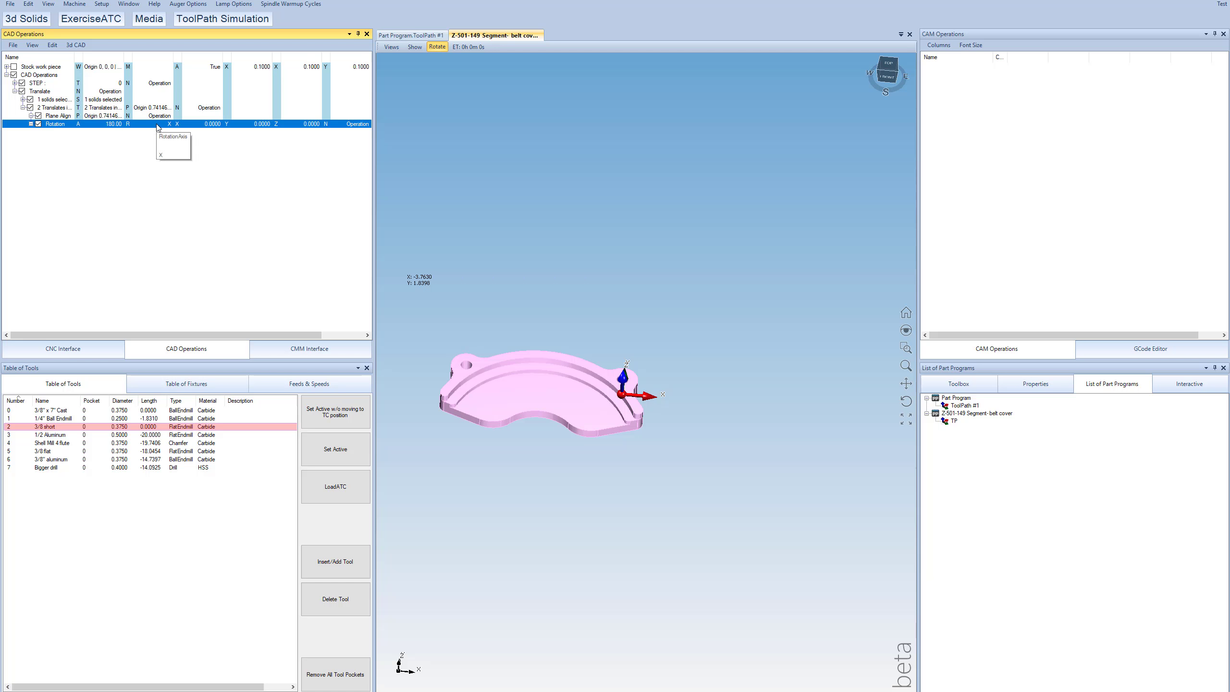
click(160, 126)
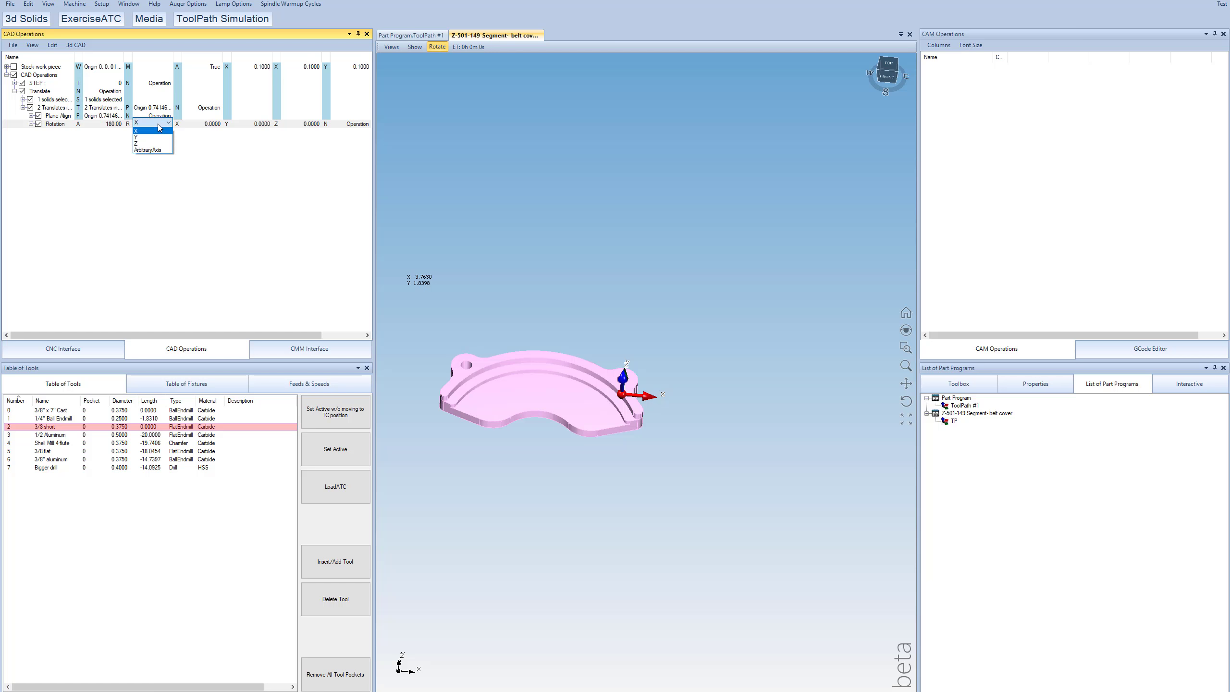
click(160, 126)
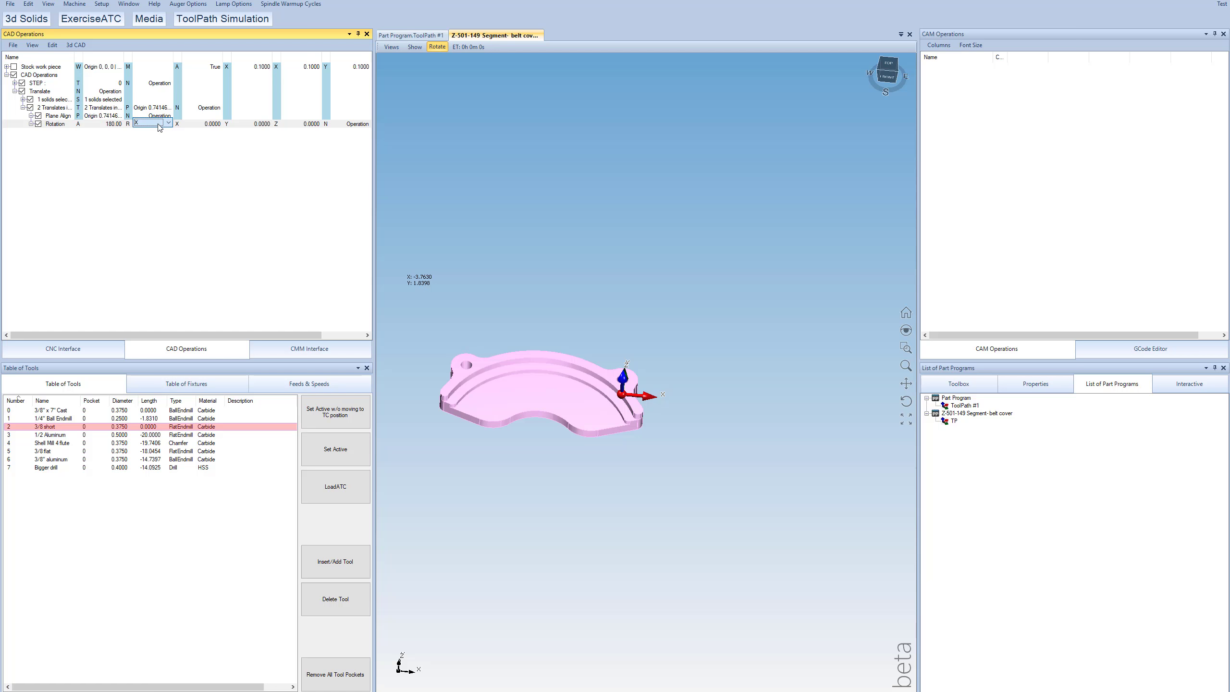
click(636, 384)
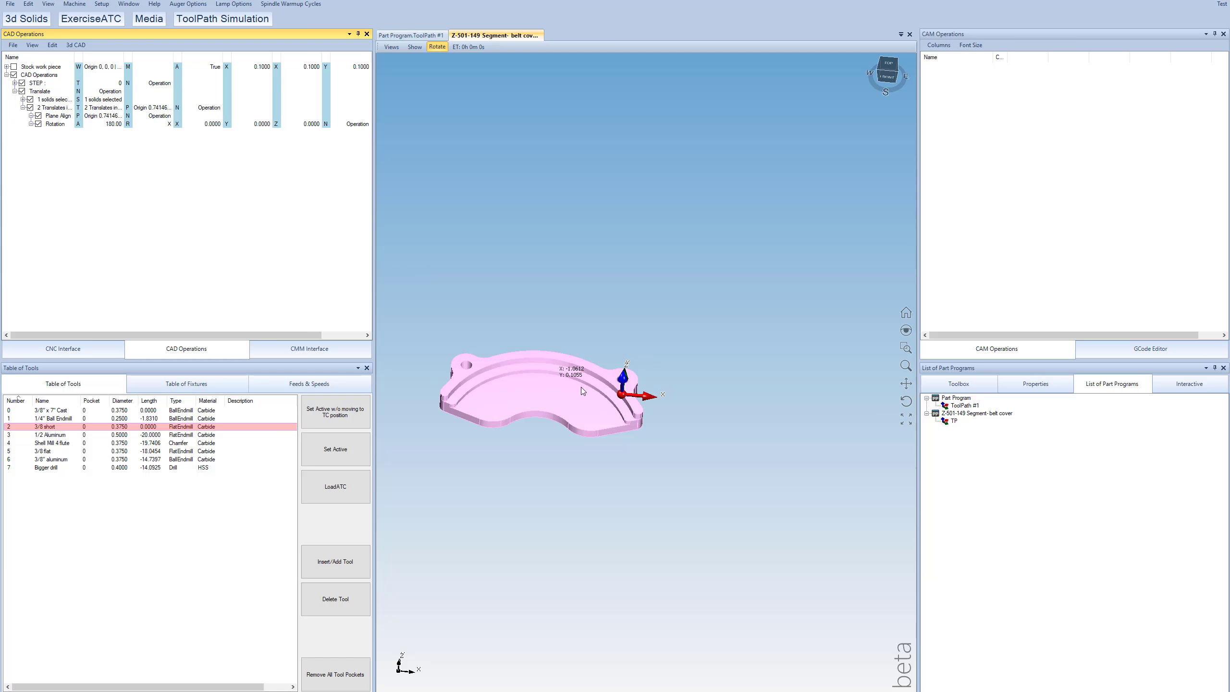
- Collapse the Translate operation's details and create a new 2D sketch
drag(568, 383, 562, 349)
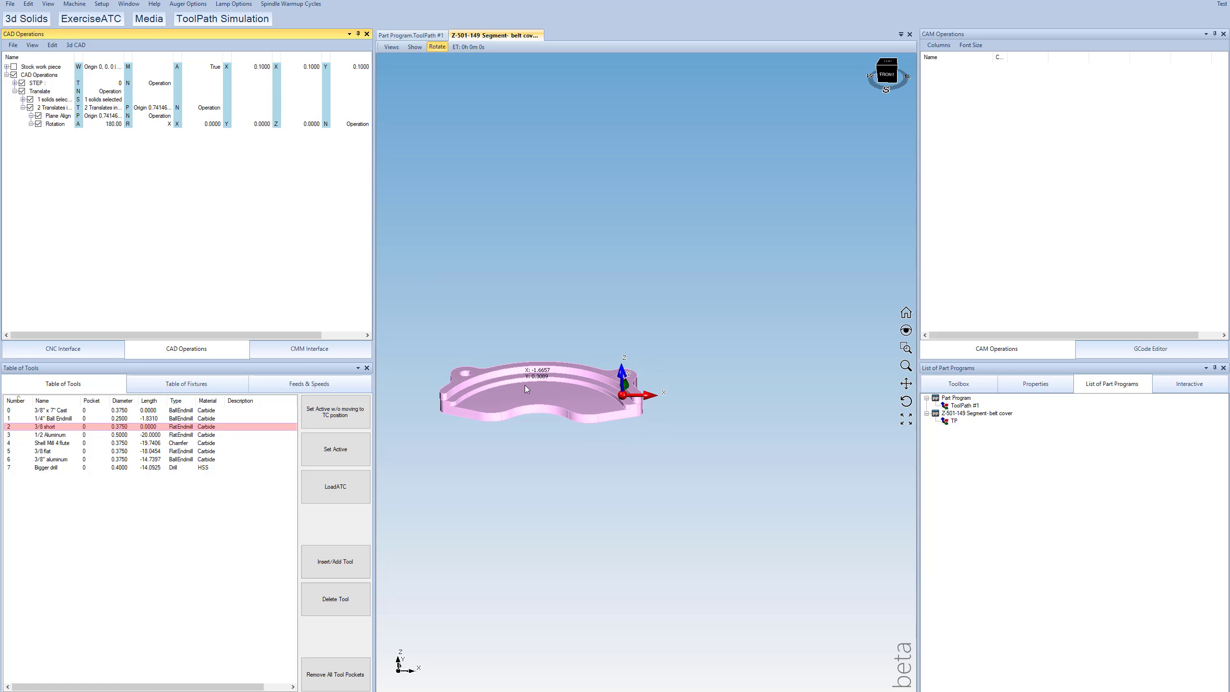
click(22, 107)
click(14, 91)
scroll(565, 398, down, 2)
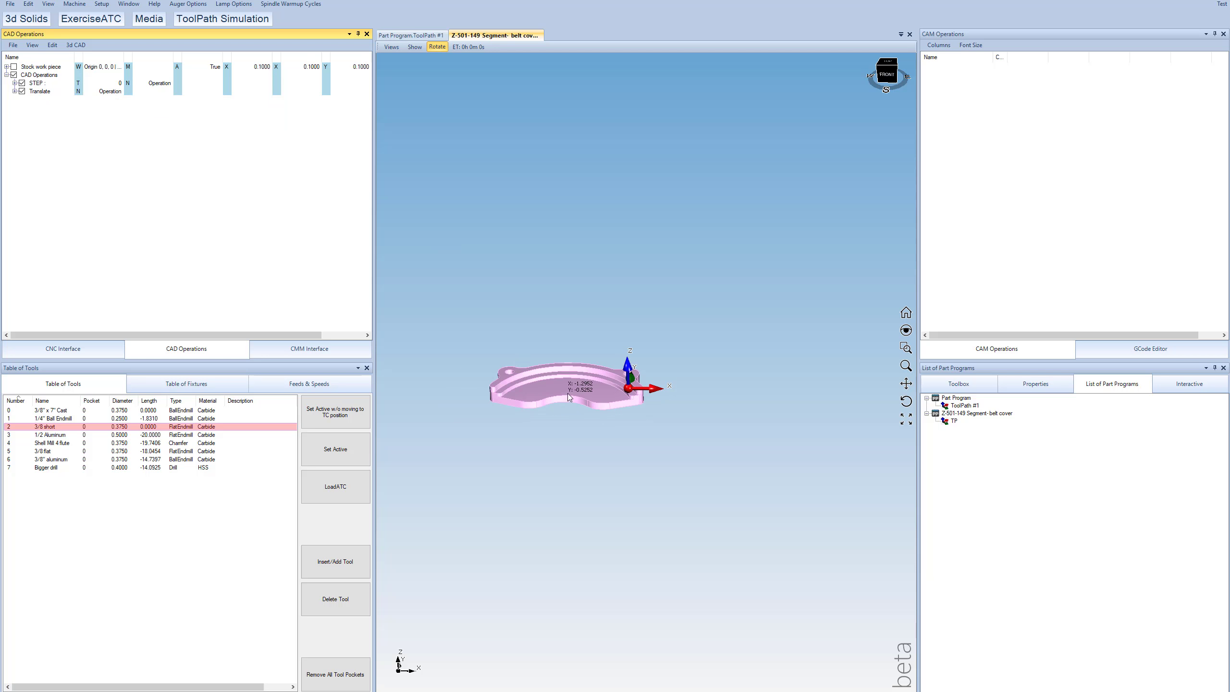
scroll(576, 387, up, 4)
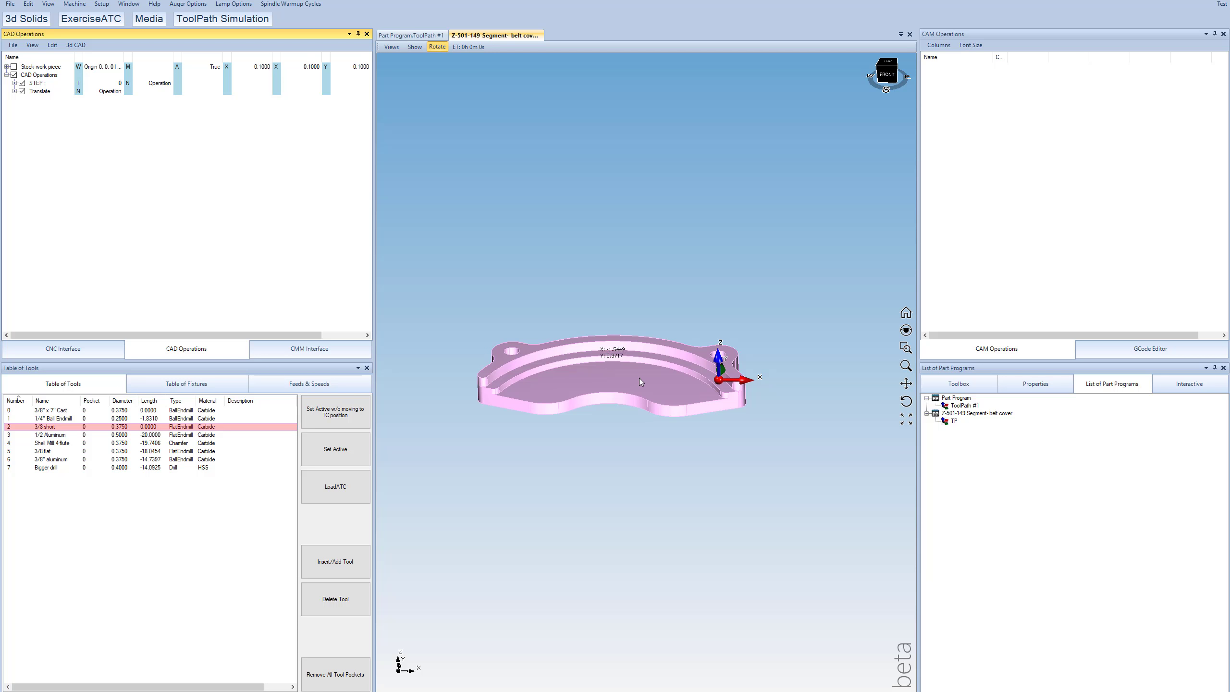
mouse_move(639, 378)
mouse_down()
mouse_move(626, 420)
mouse_move(633, 392)
mouse_up()
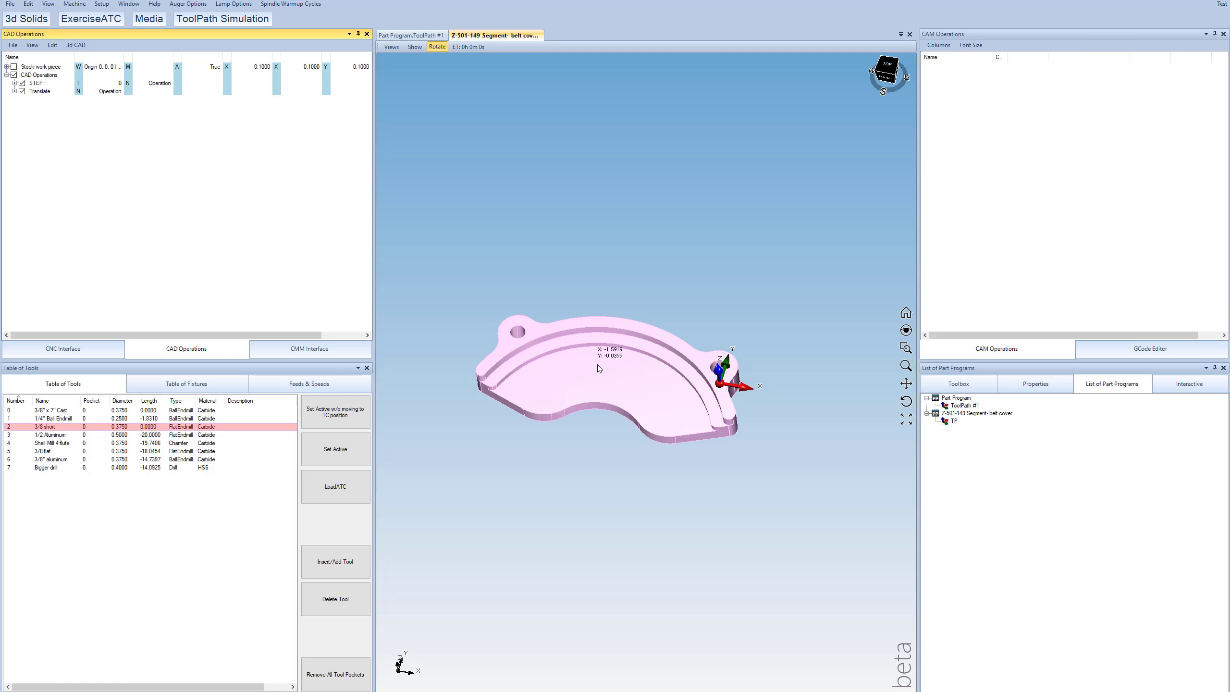
drag(598, 365, 618, 336)
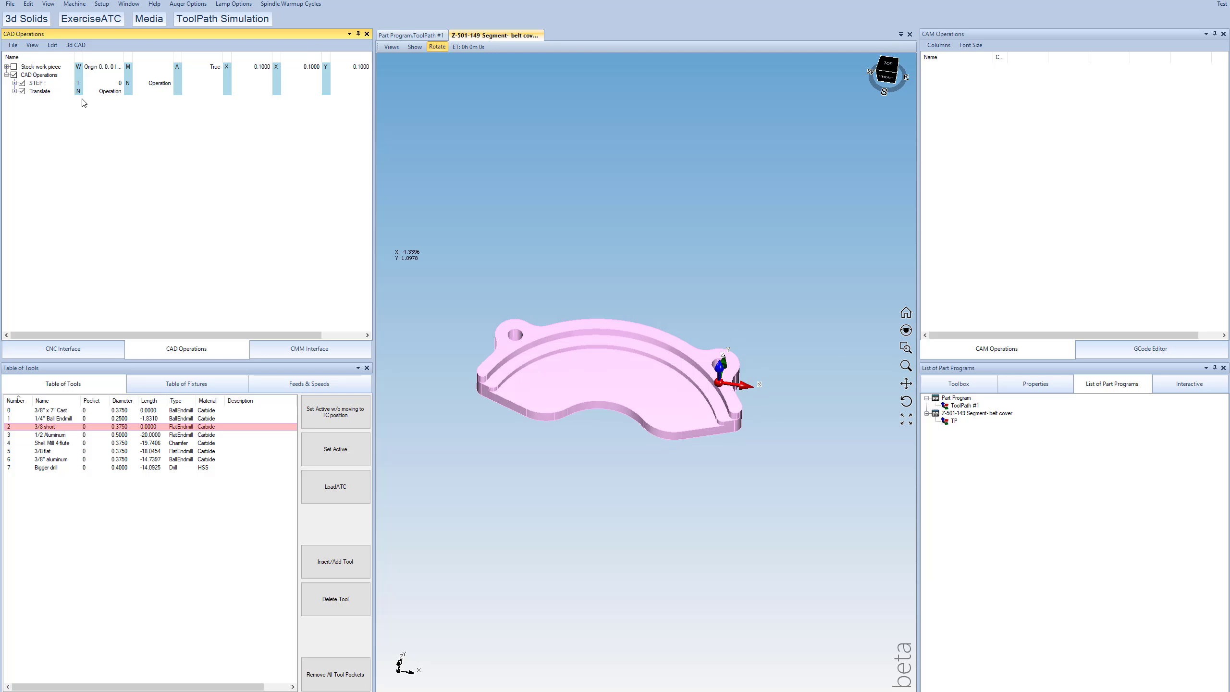
click(73, 46)
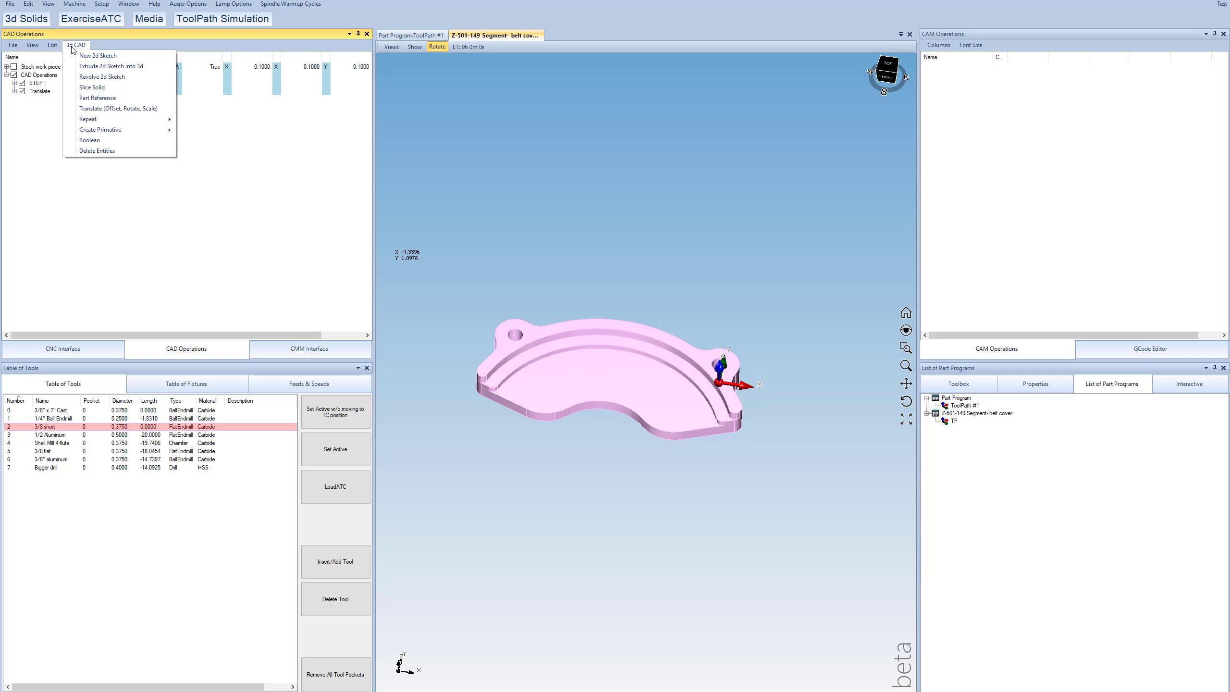
click(98, 56)
- Project the circular edges of both mounting holes onto the sketch plane, with the selection filter set to 3d Edge
drag(571, 339, 566, 297)
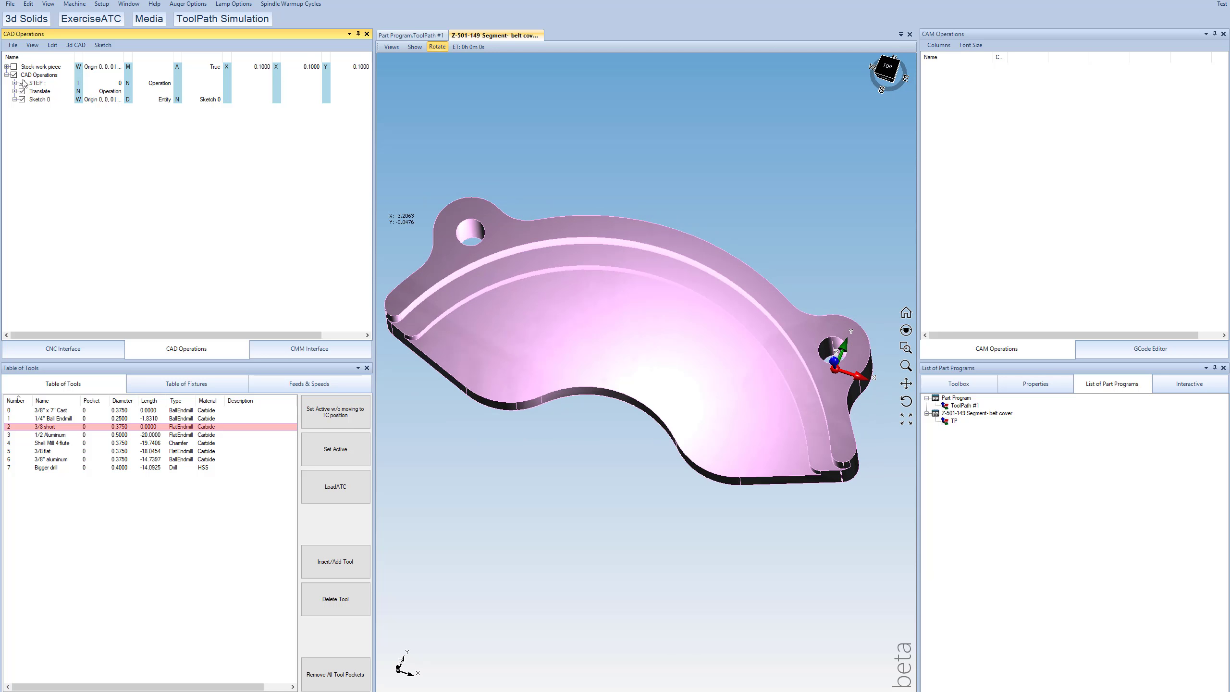
click(102, 45)
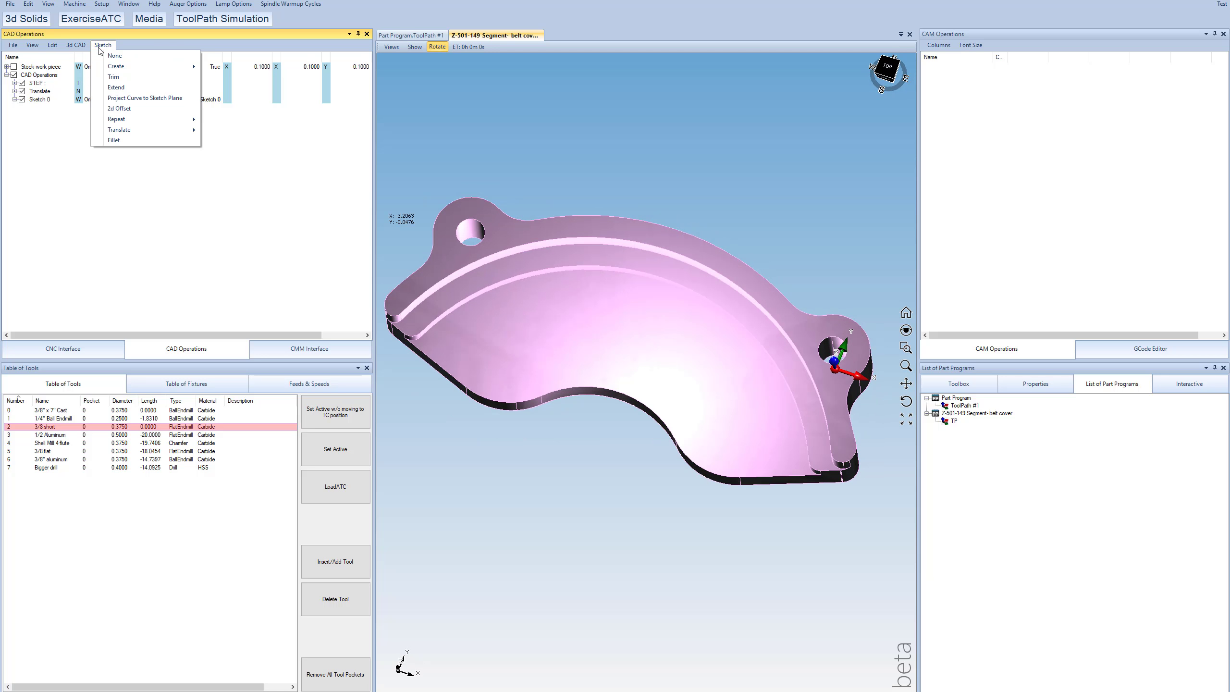
click(126, 100)
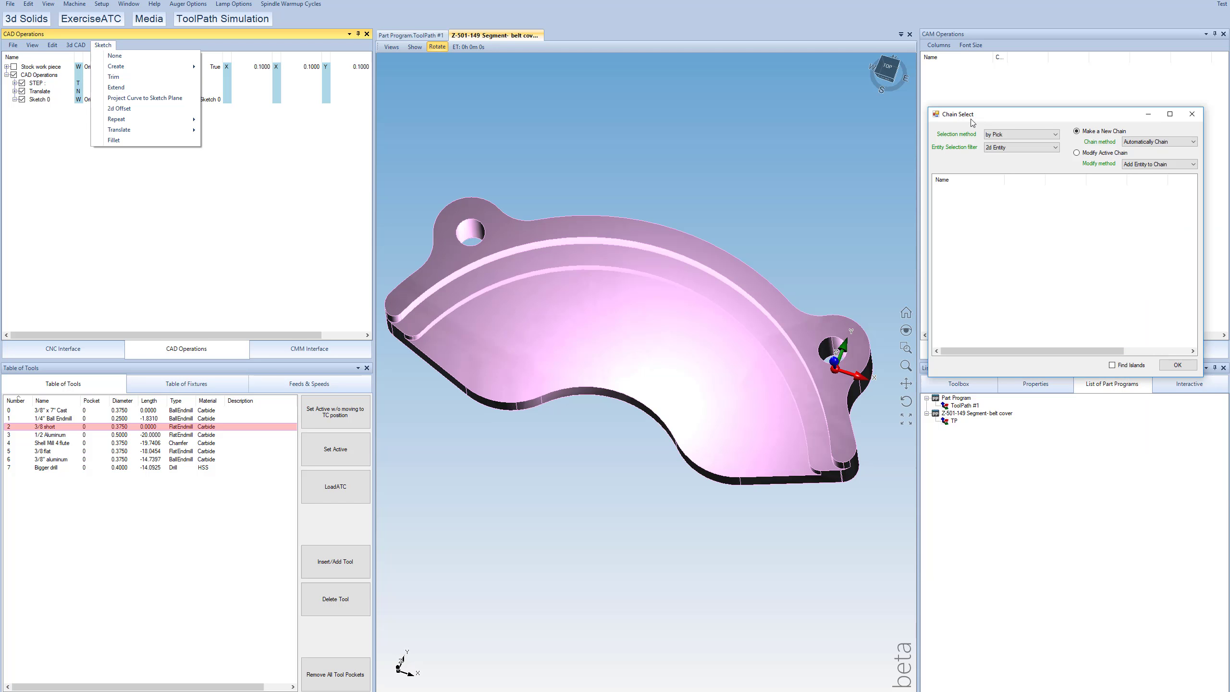
mouse_move(502, 336)
middle_down()
mouse_move(501, 350)
mouse_move(513, 328)
middle_up()
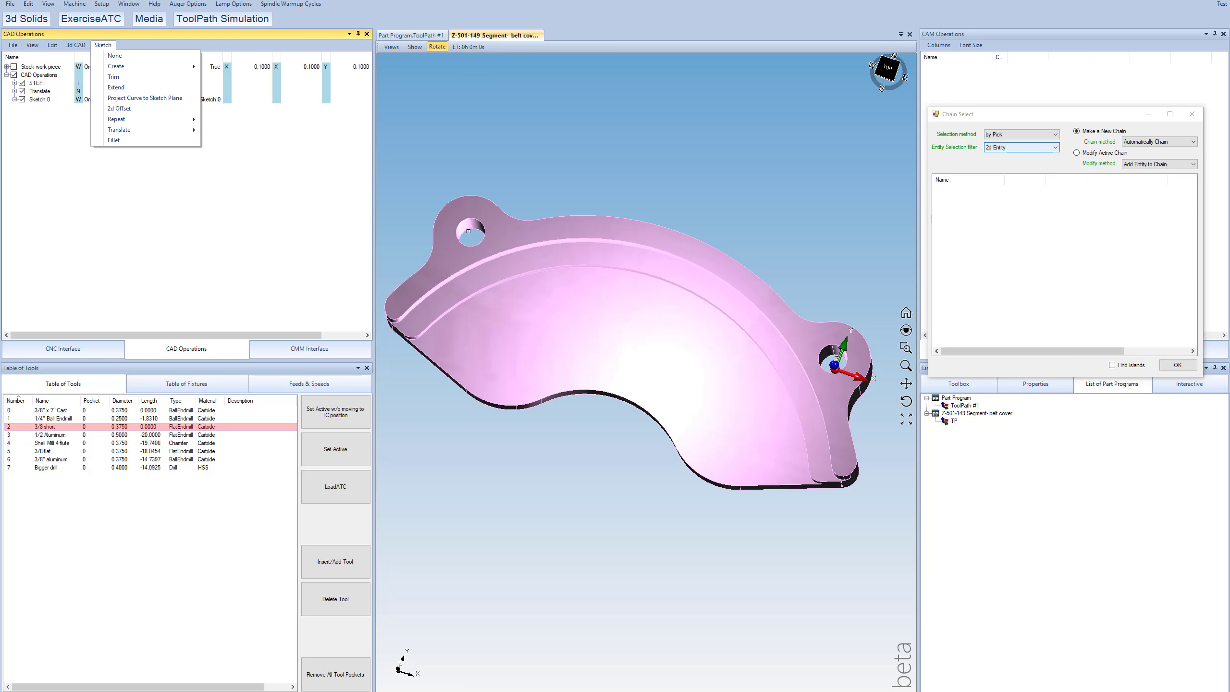
middle_drag(728, 310, 775, 417)
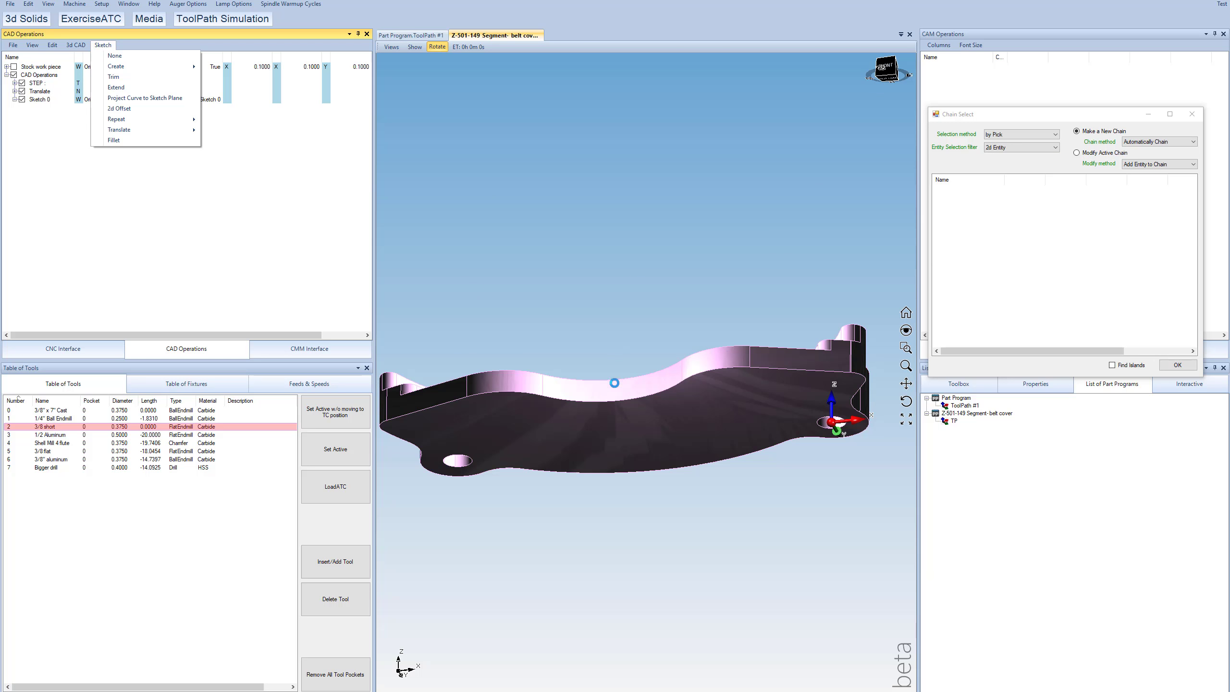
middle_drag(614, 383, 630, 321)
click(1009, 148)
click(1002, 161)
click(476, 253)
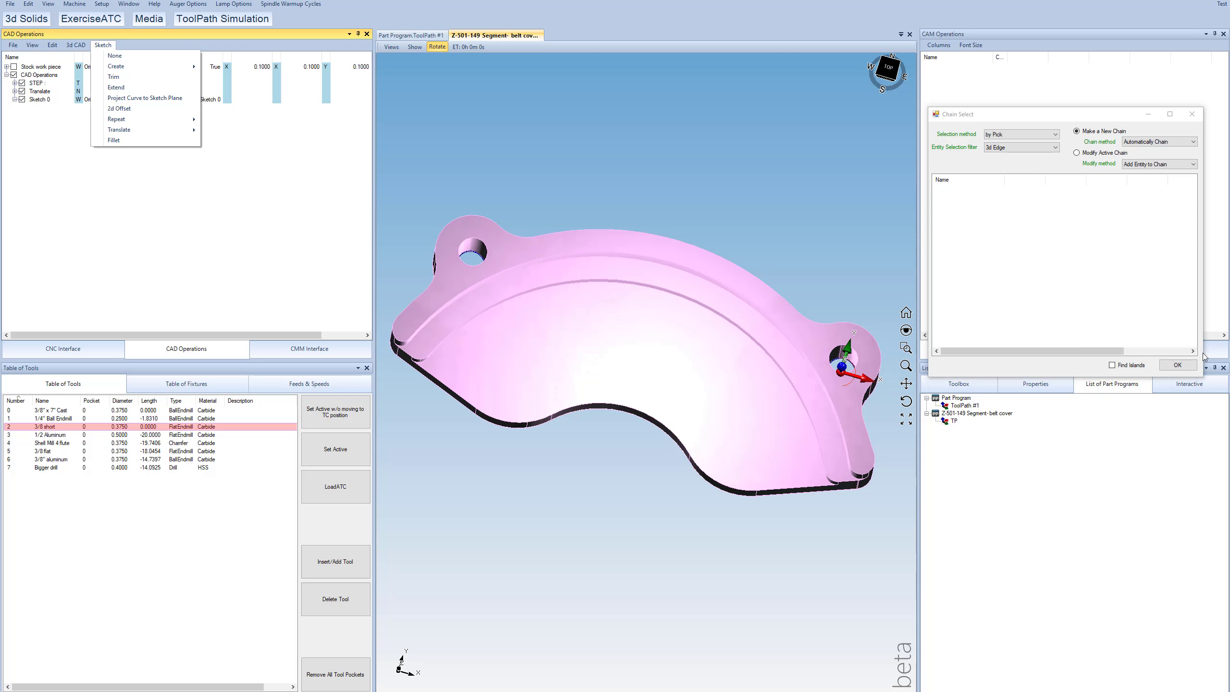
click(1177, 365)
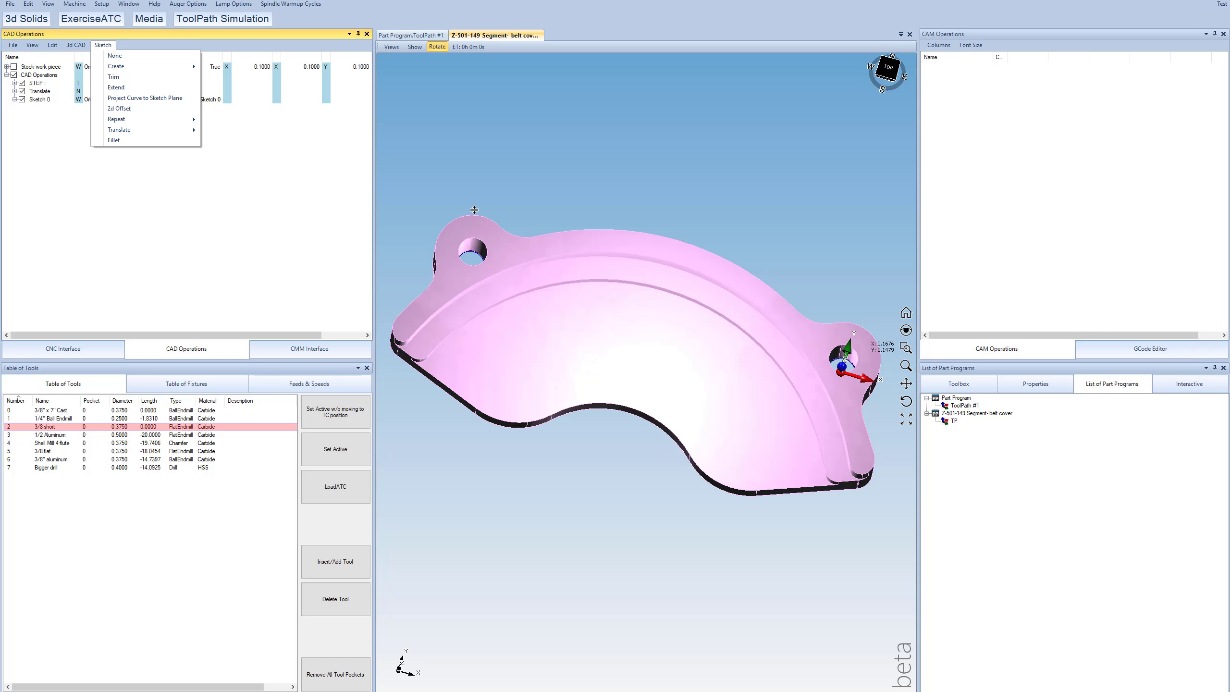
- Hide the Translate and STEP operations and view the projected hole circles from the top
click(58, 154)
click(21, 91)
click(22, 83)
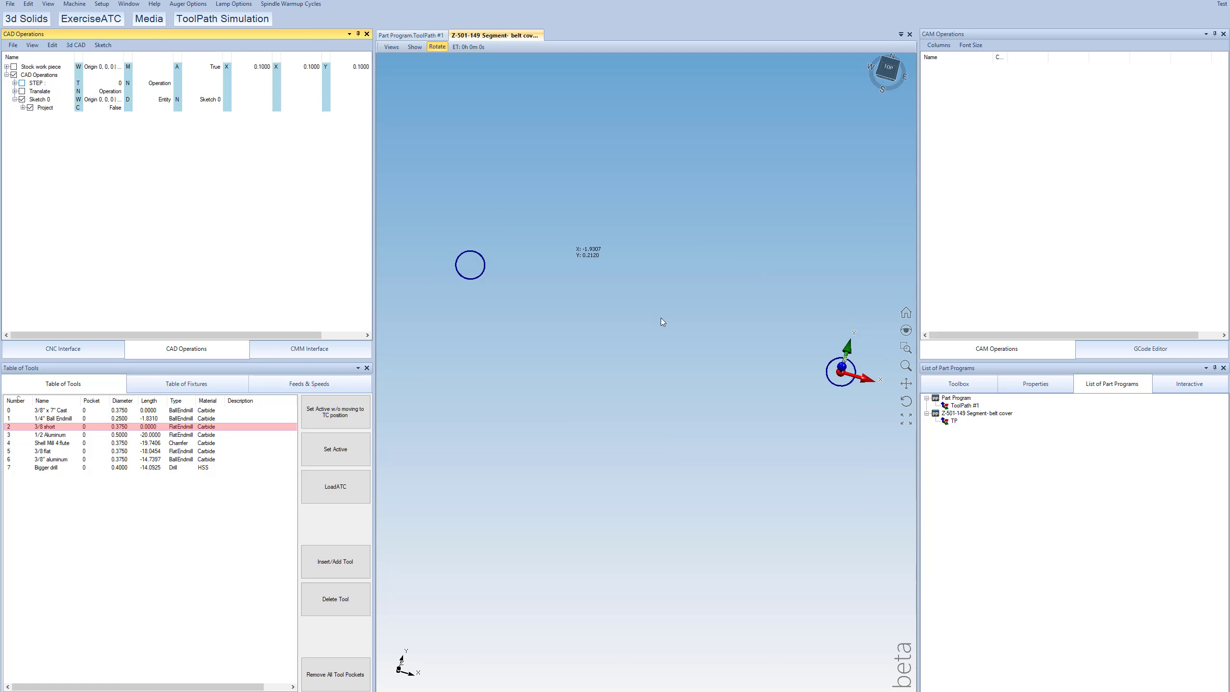
scroll(661, 318, down, 5)
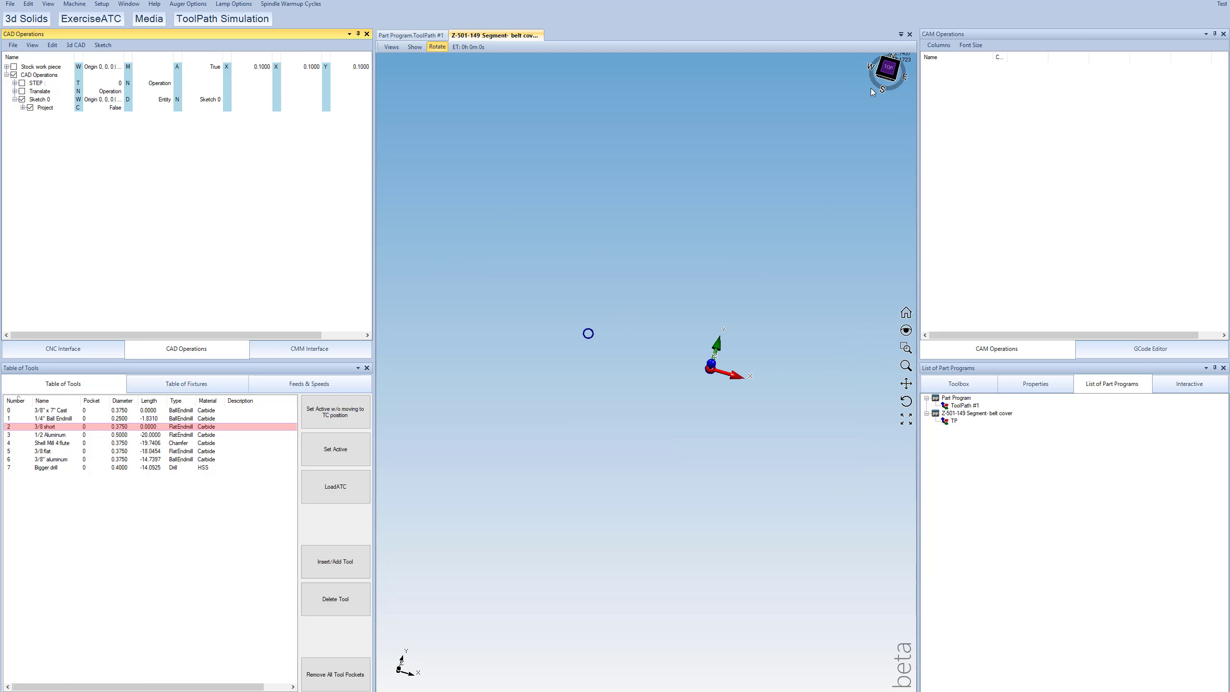
click(888, 69)
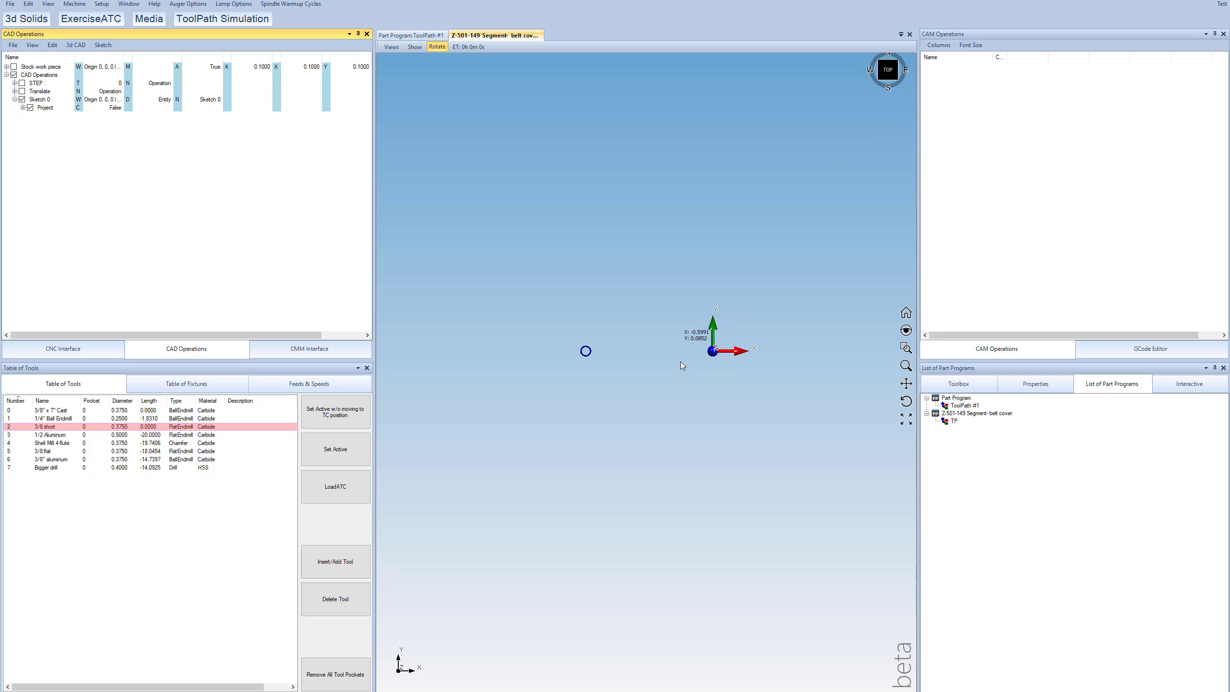
scroll(679, 361, up, 3)
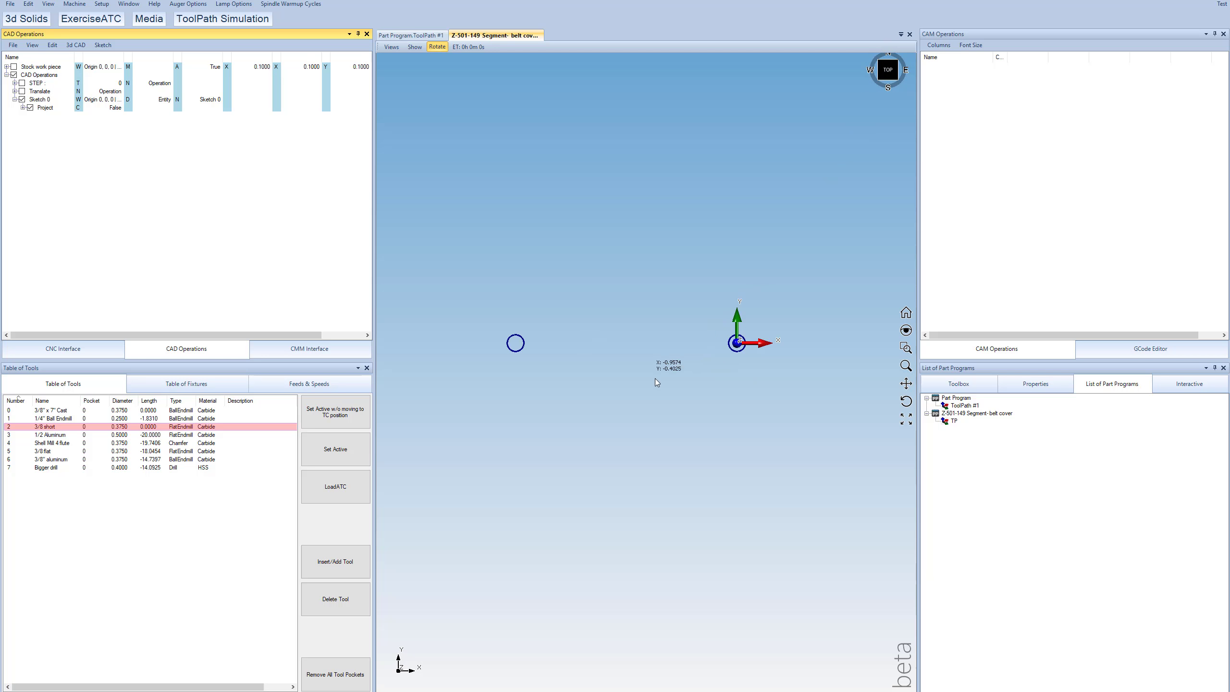
- Show the translated part and sketch a two-corner rectangle around it, from about X -3.53, Y 1.15 to X 1.11, Y -1.68
click(22, 91)
click(105, 45)
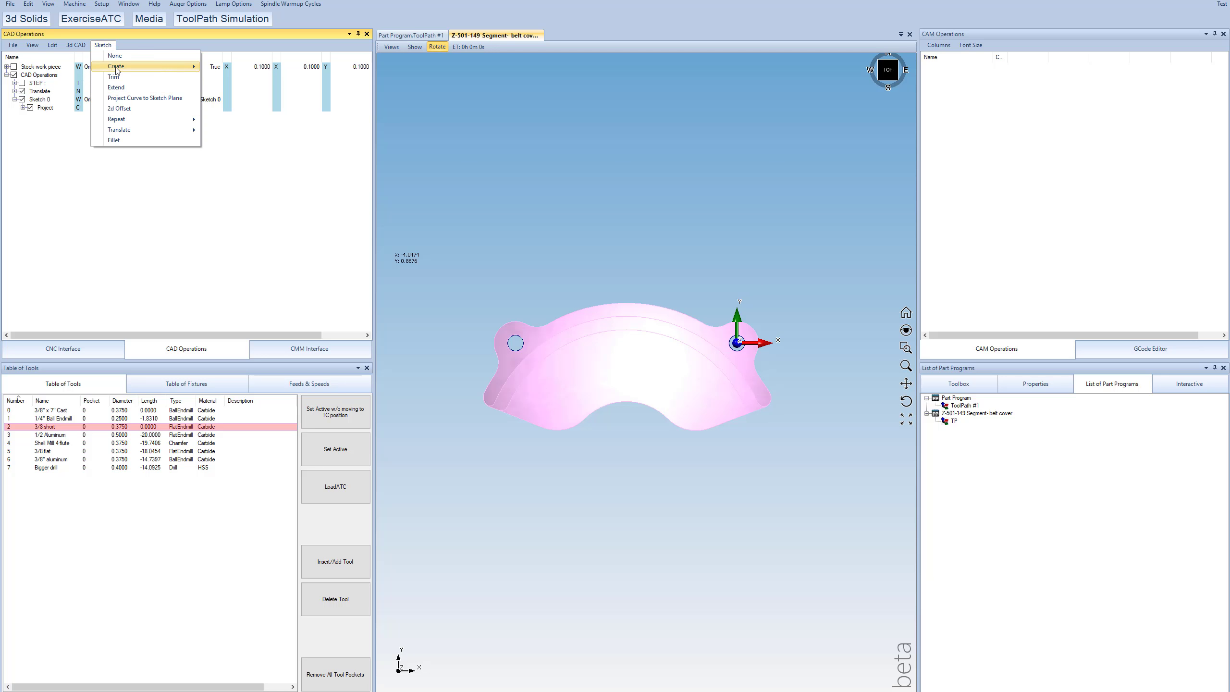
mouse_move(173, 67)
mouse_move(239, 122)
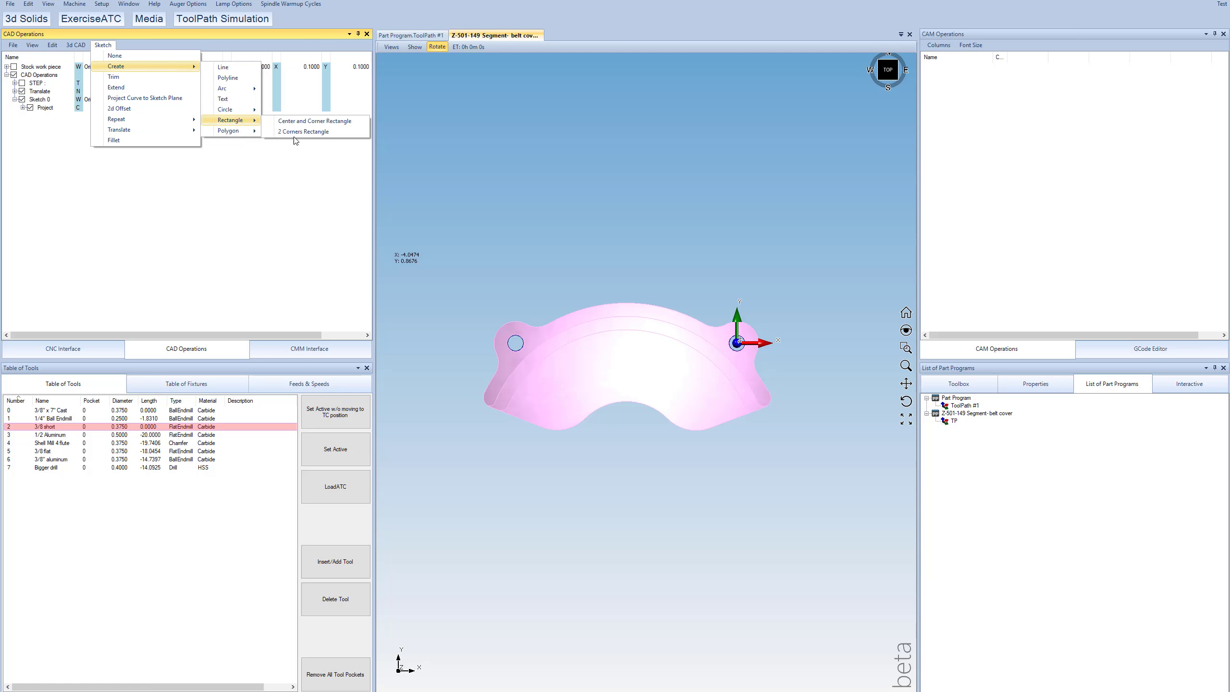
click(437, 246)
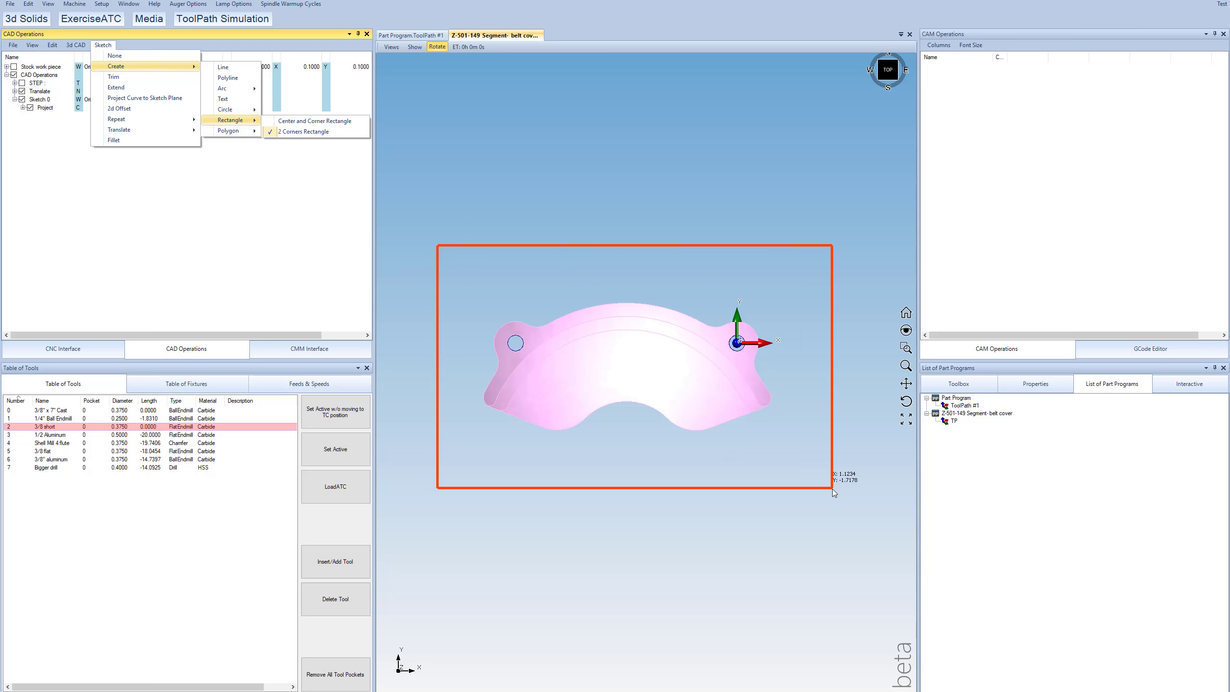
click(831, 485)
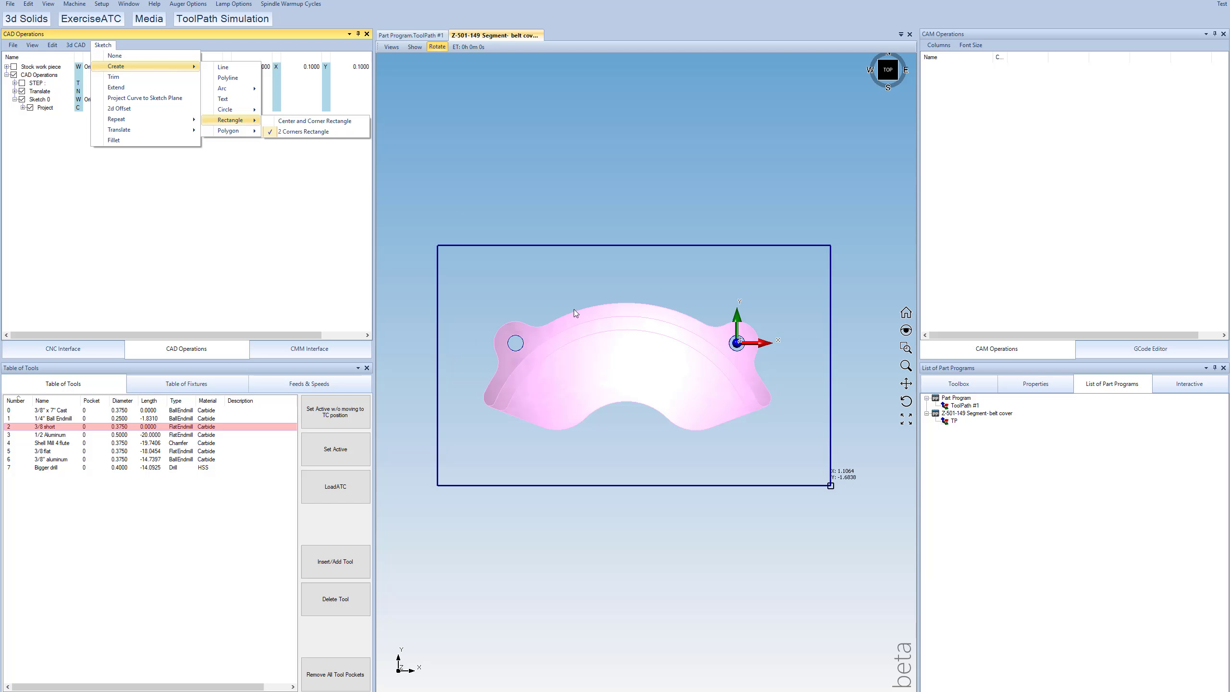
click(117, 57)
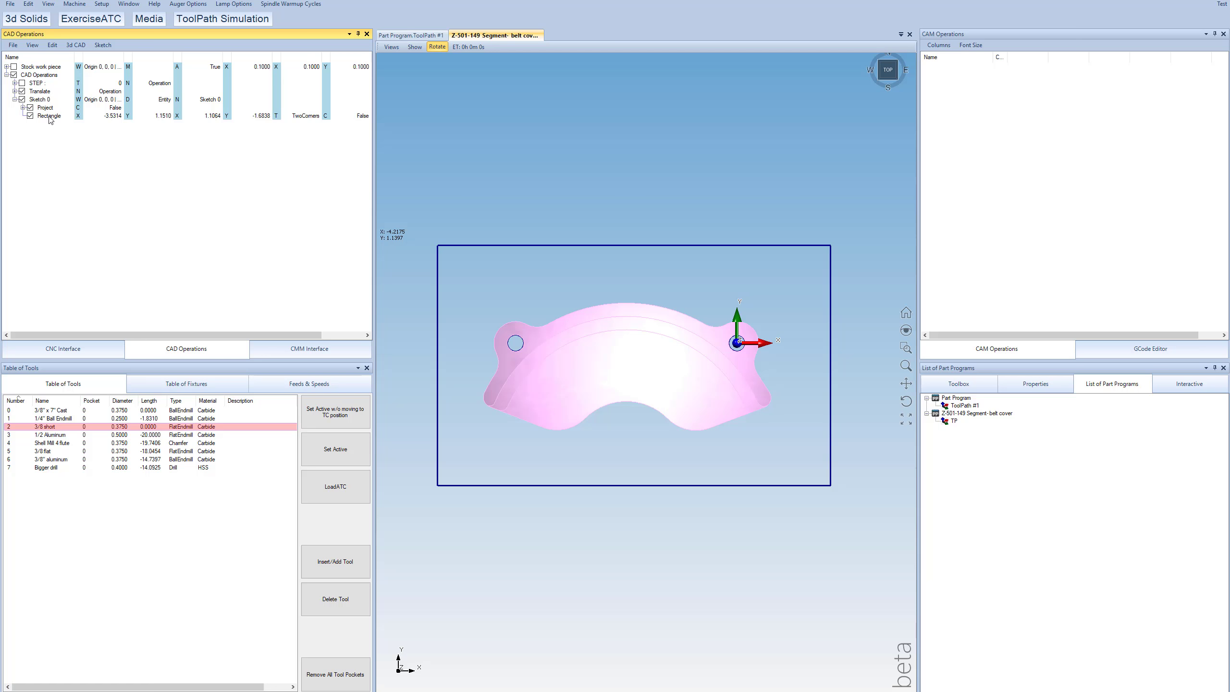
click(110, 45)
mouse_move(129, 70)
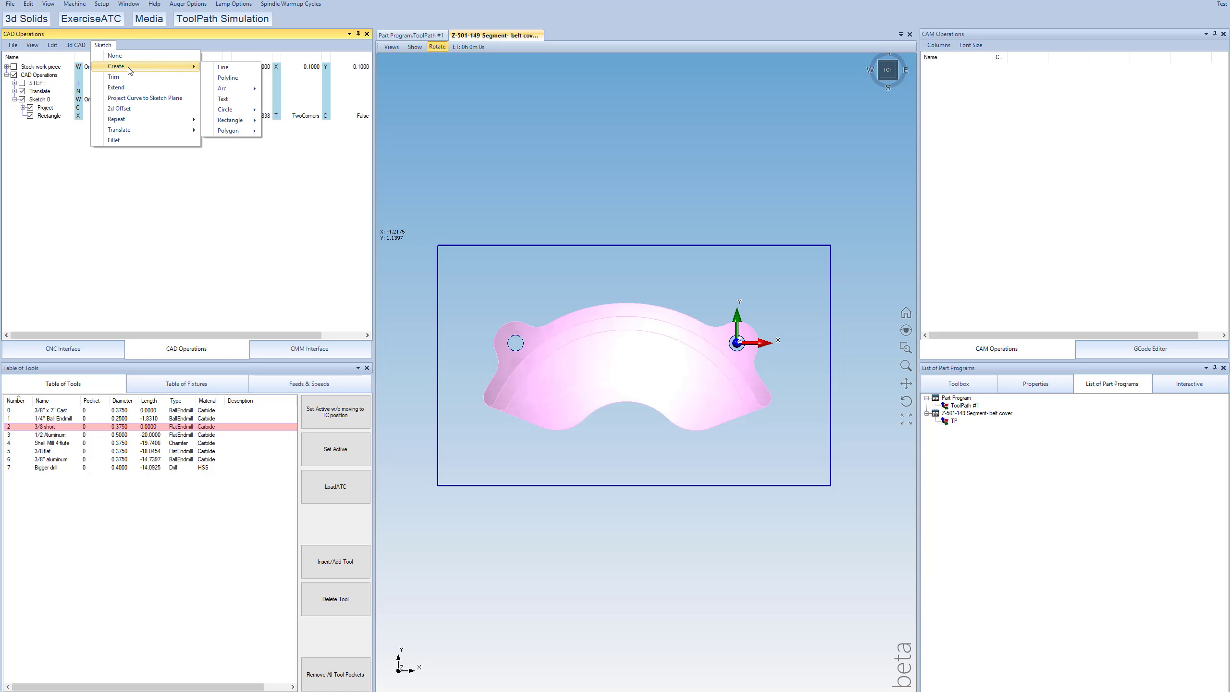
mouse_move(245, 121)
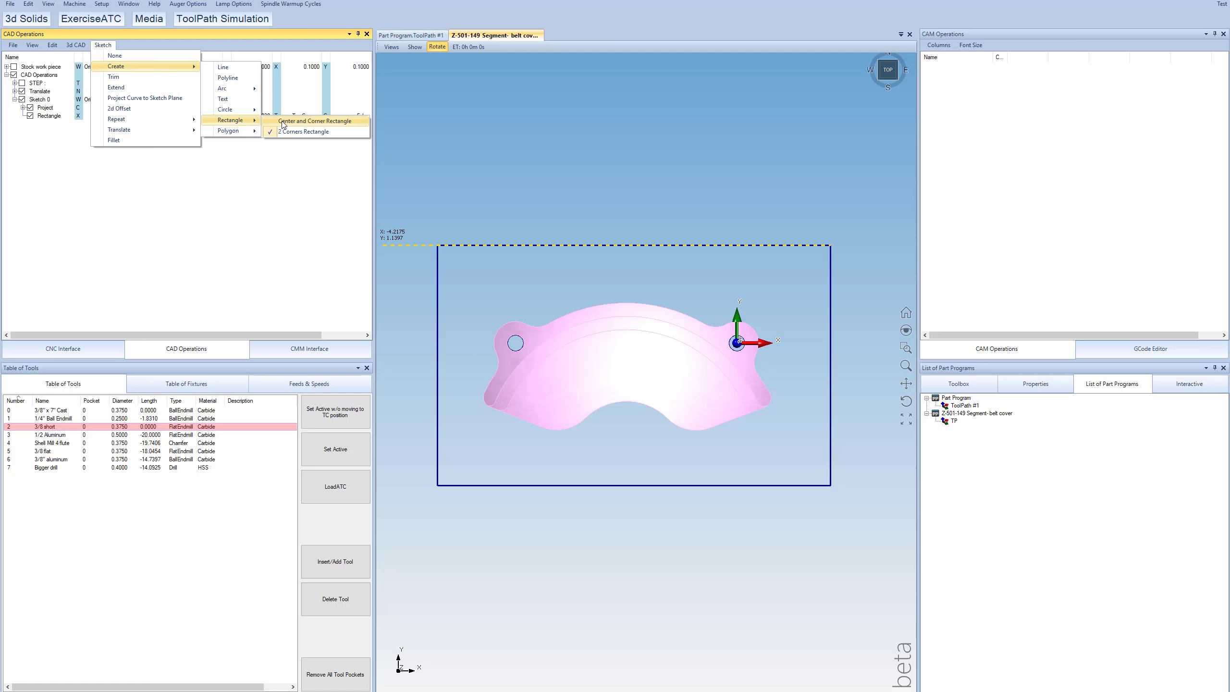
click(114, 56)
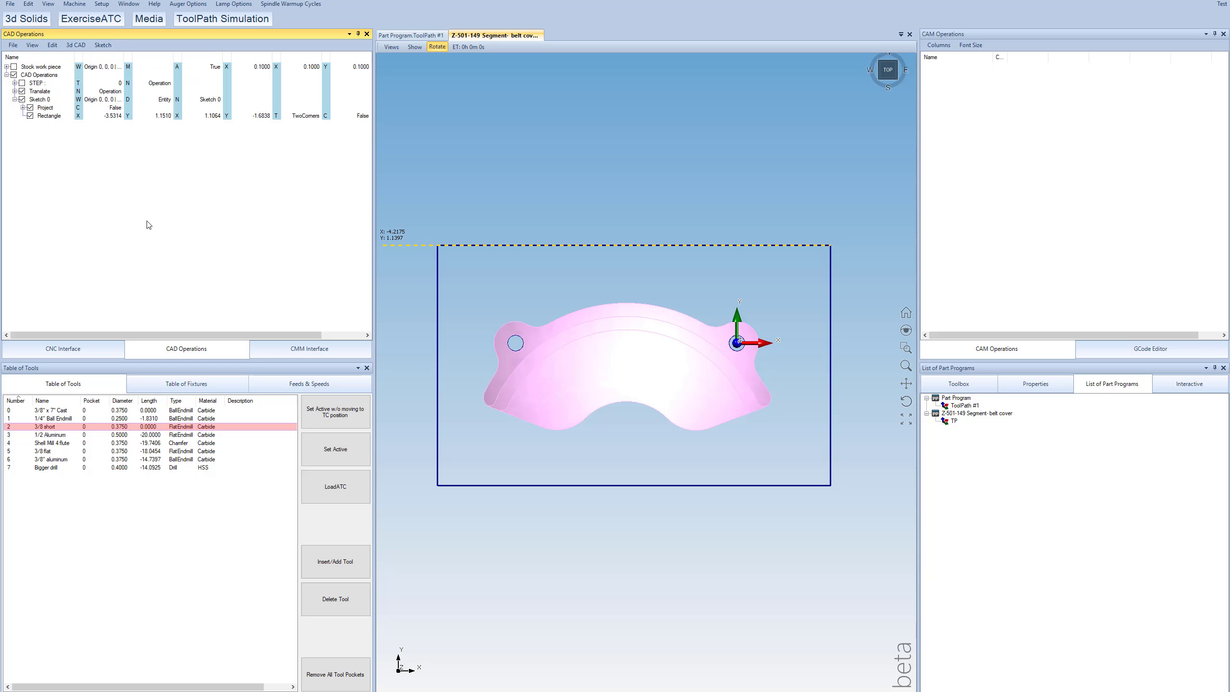
- Hide the translated part and insert a 2D Pocket instruction, expanding its settings and highlighting the 3/8 short tool
click(22, 91)
drag(590, 349, 591, 308)
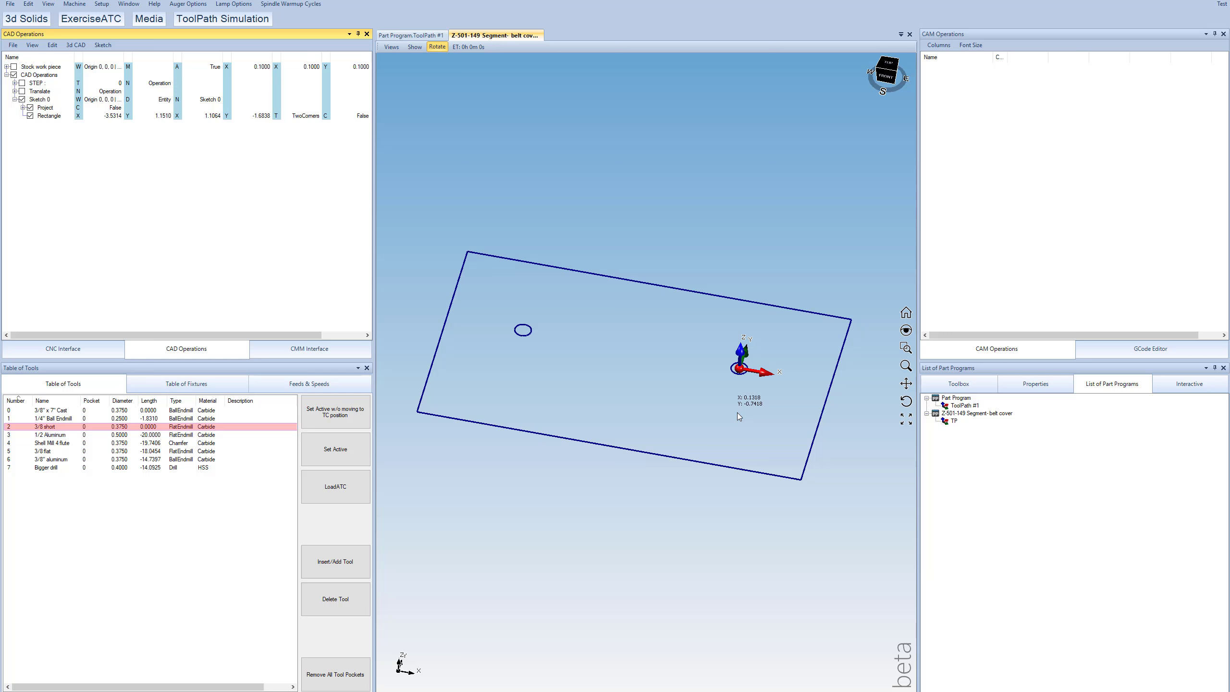
click(961, 384)
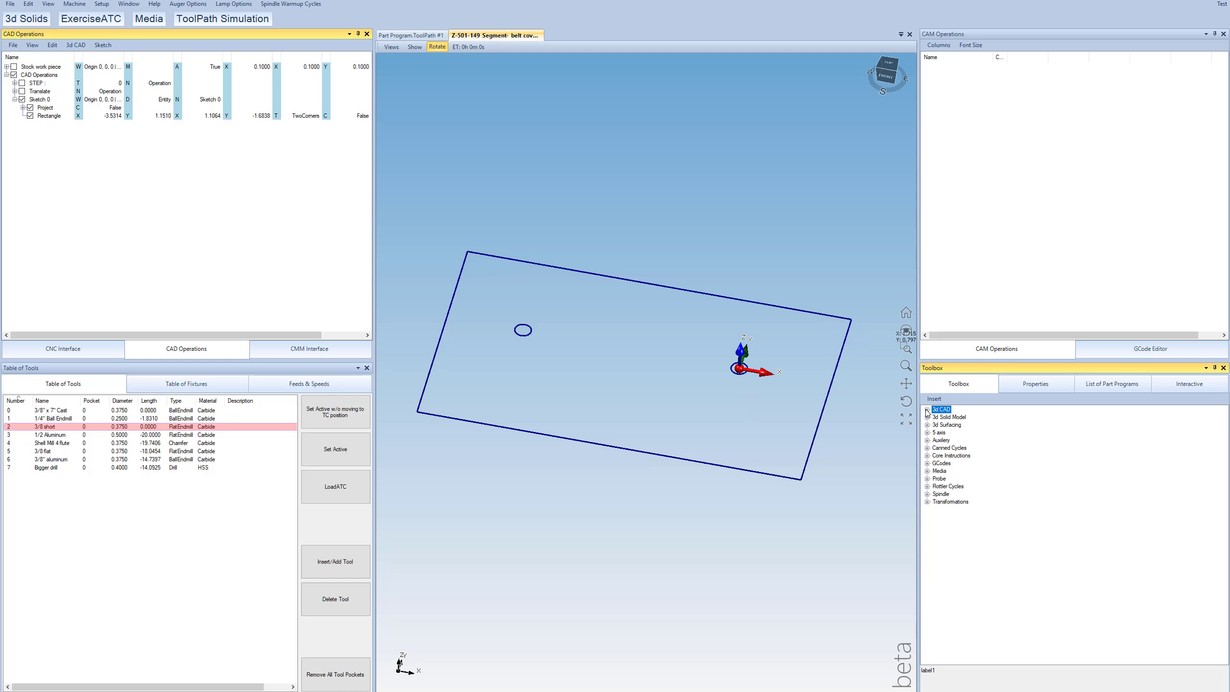
click(927, 410)
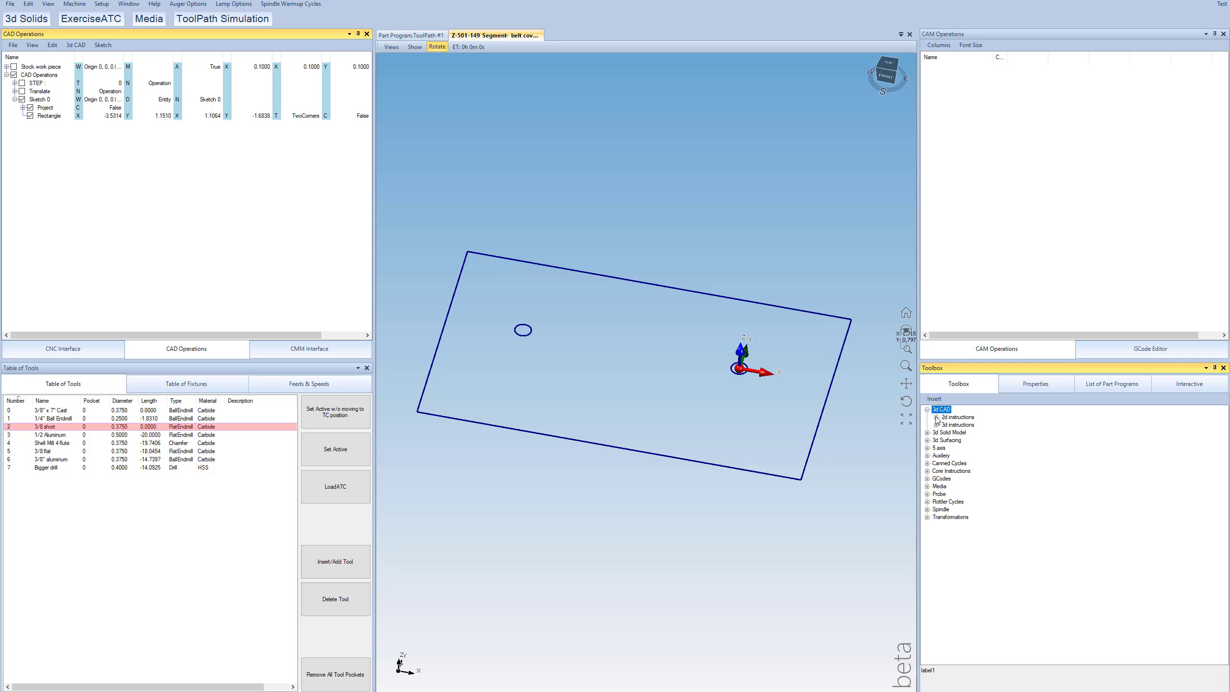
click(936, 417)
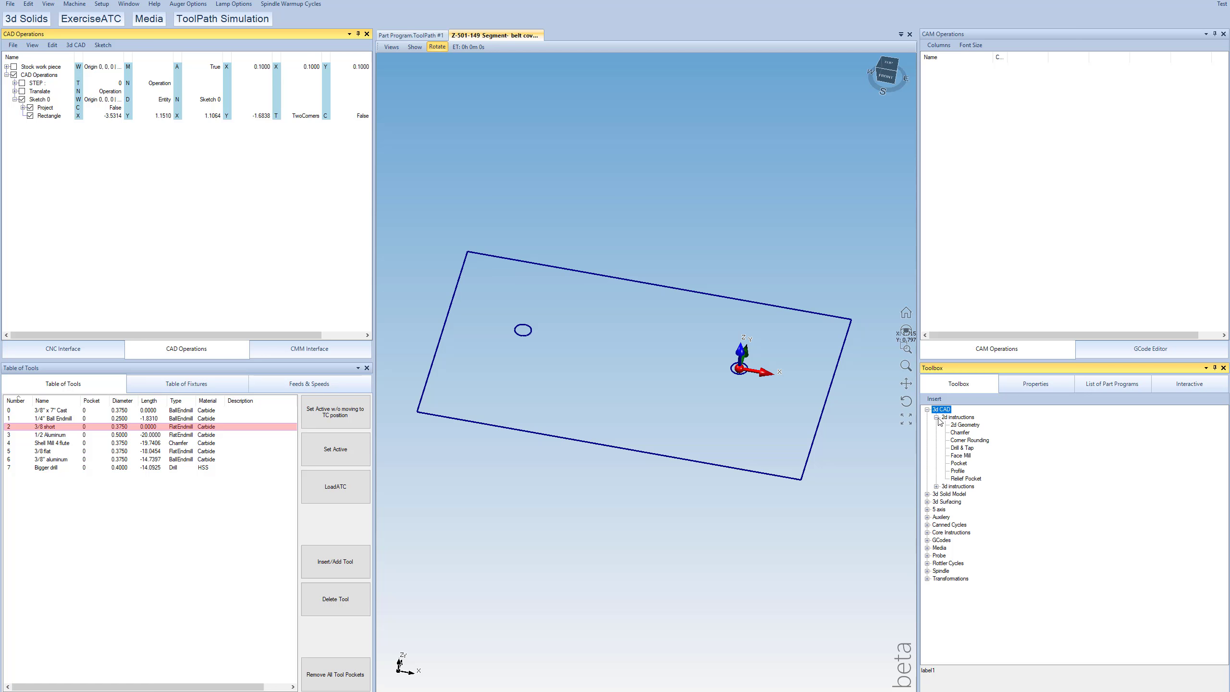
double_click(959, 463)
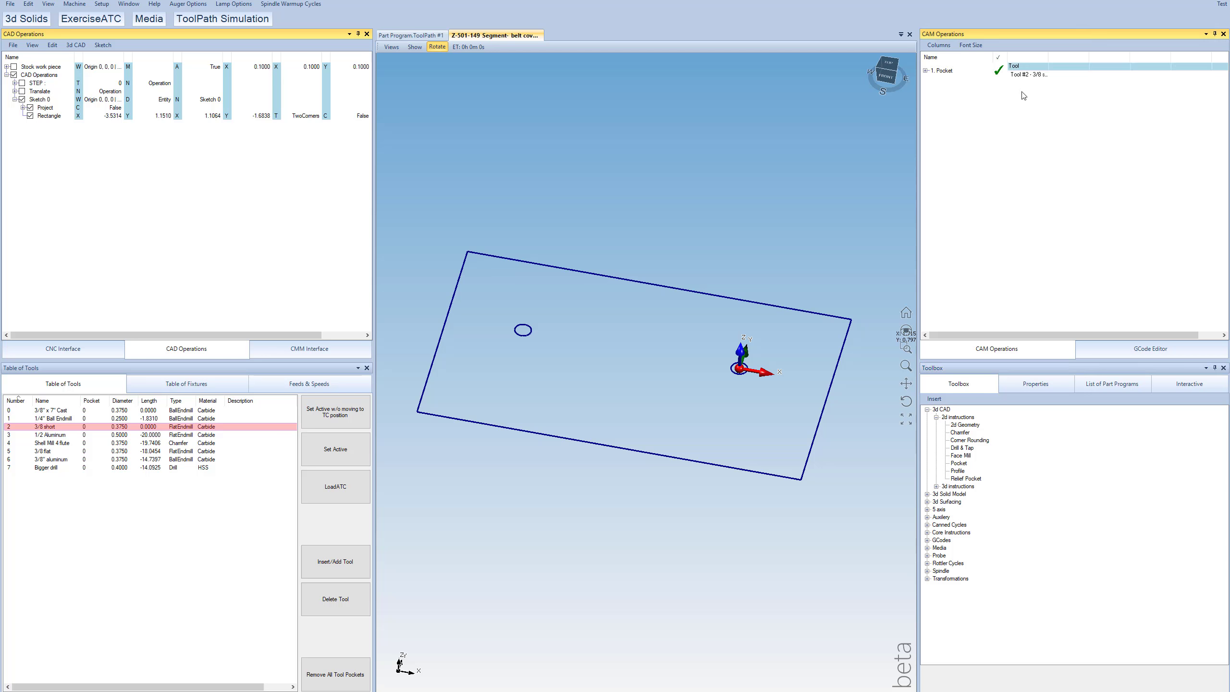
click(925, 71)
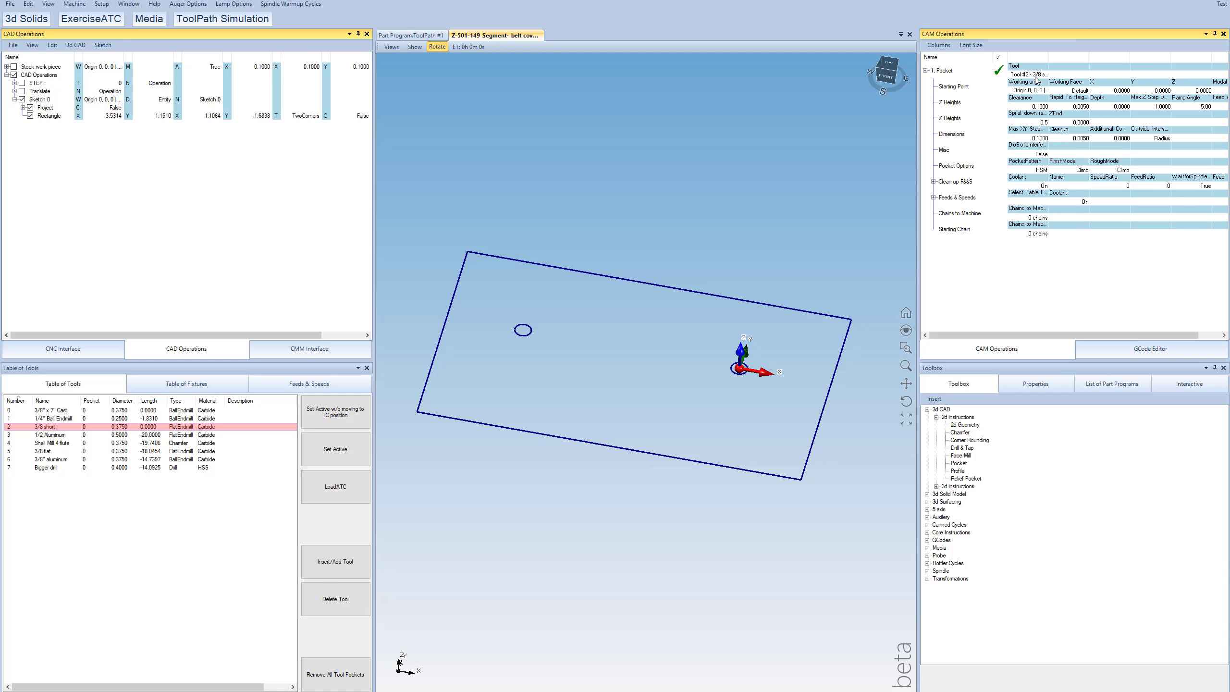
click(54, 428)
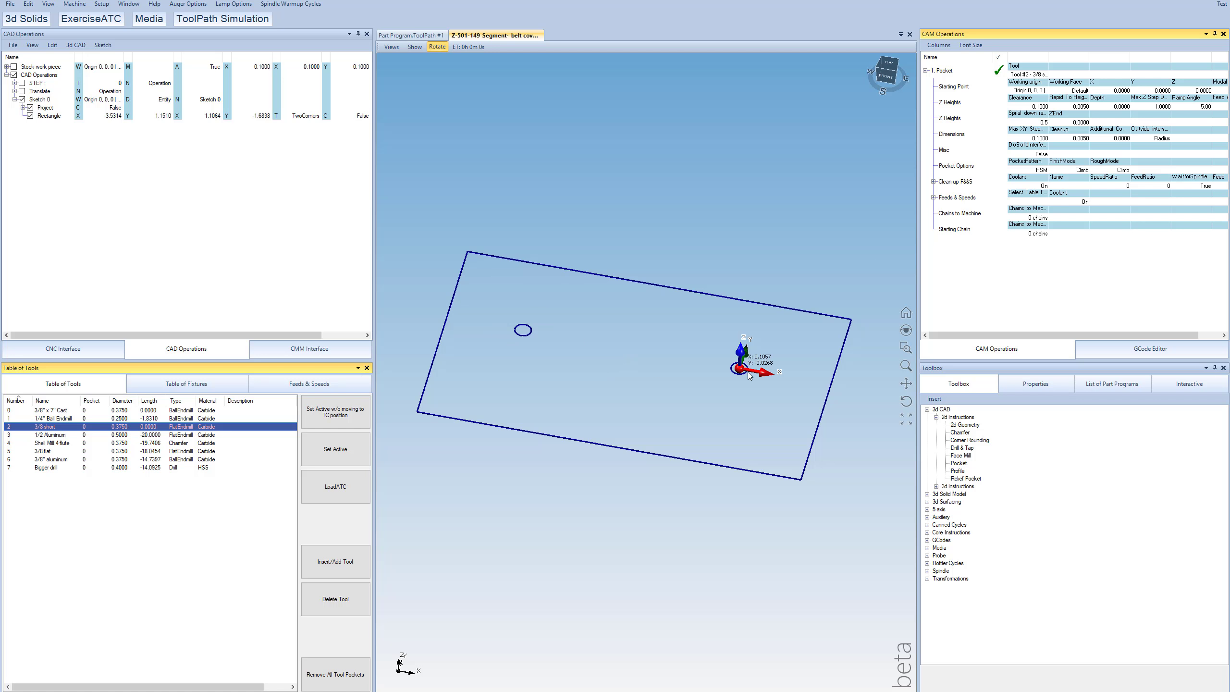
- Assign the sketched rectangle to the Pocket operation as its chain to machine
click(1030, 218)
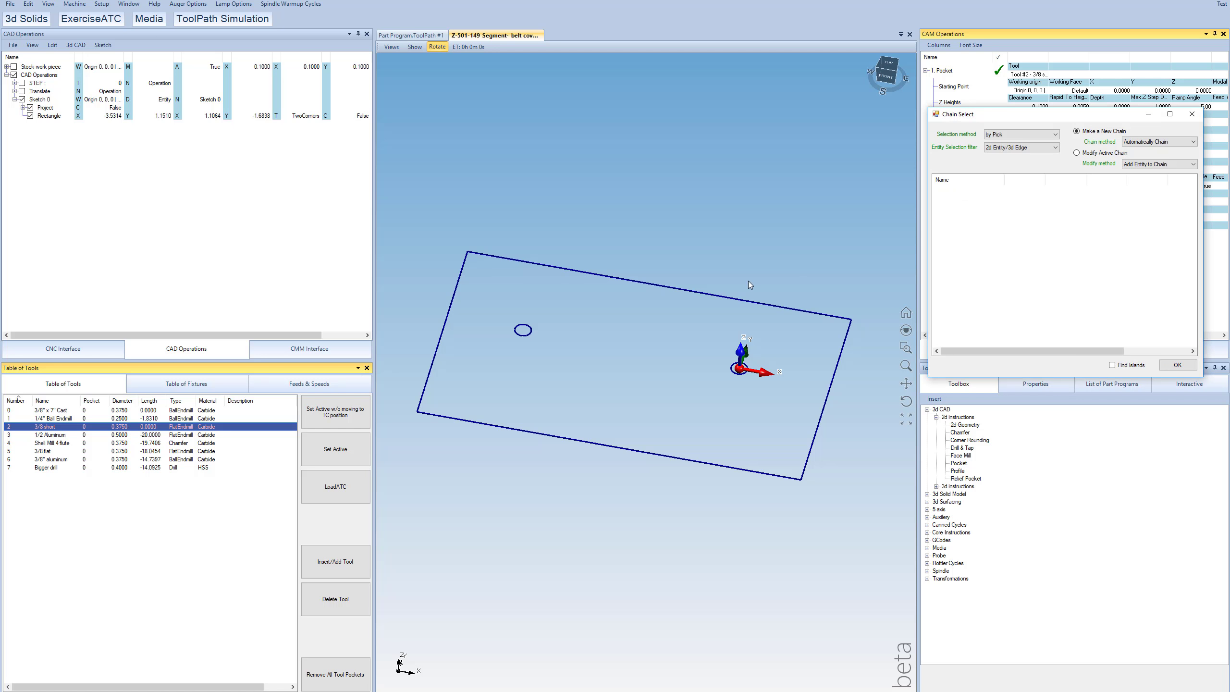
click(693, 291)
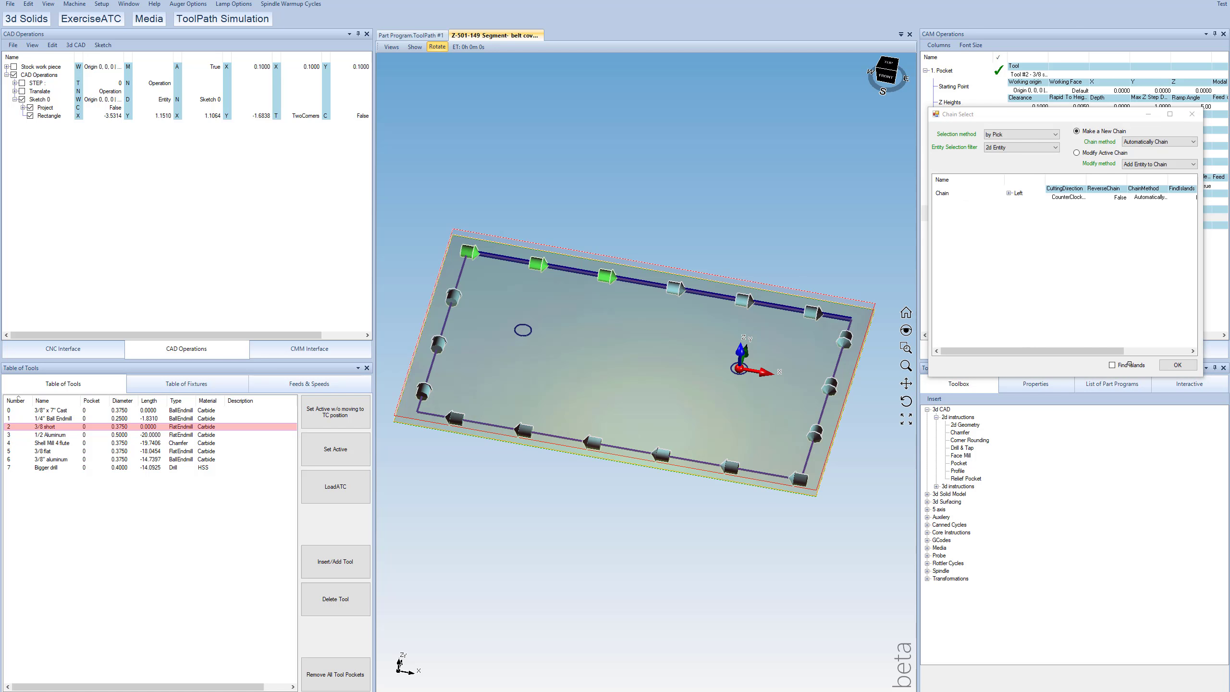
click(1171, 367)
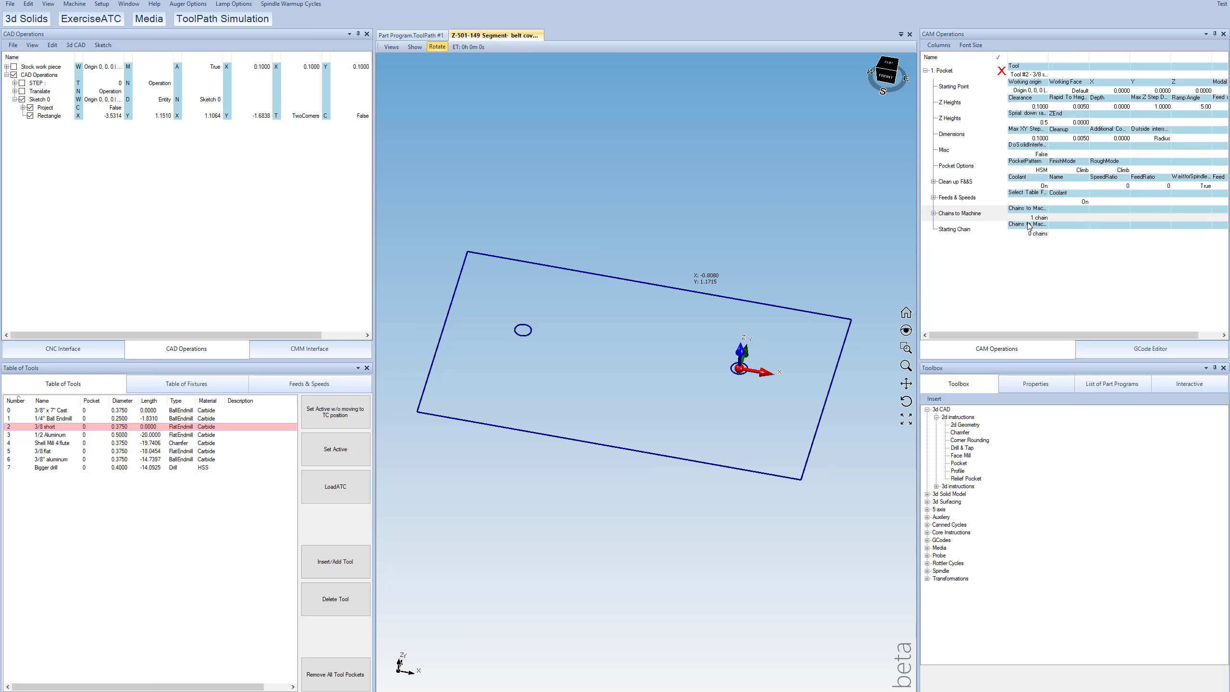
- Set Find Islands to True on the rectangle's chain, and delete that chain from the Pocket operation
click(934, 213)
click(942, 230)
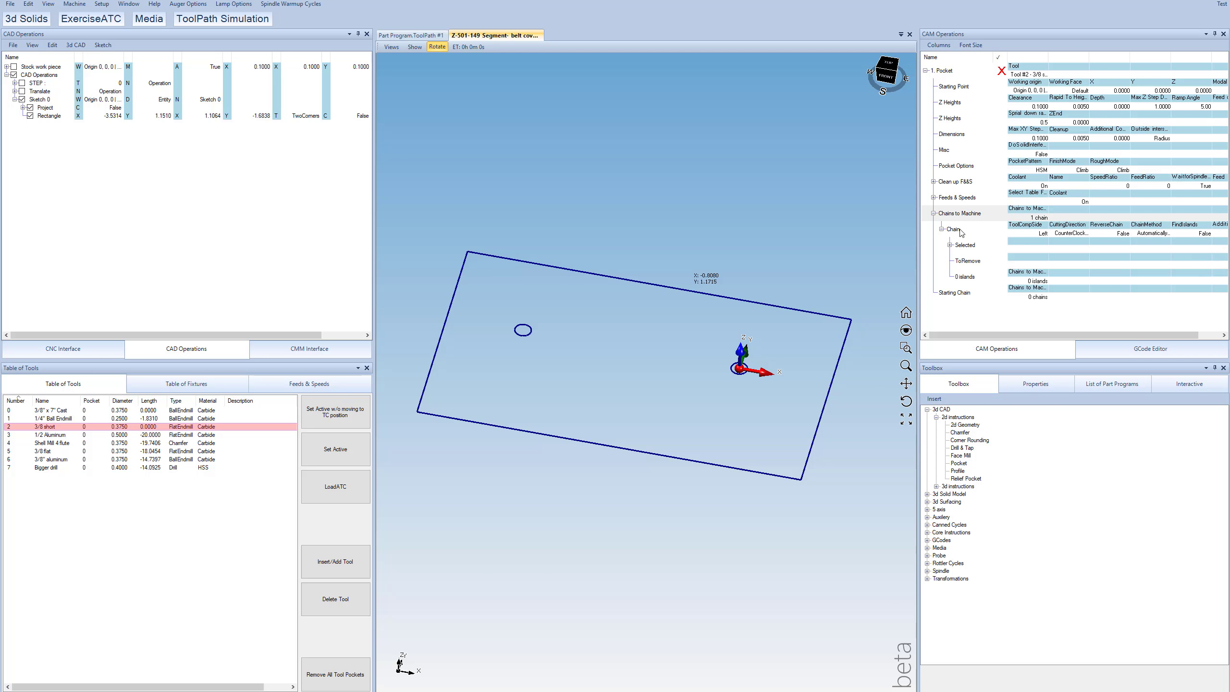
click(1205, 237)
click(1206, 234)
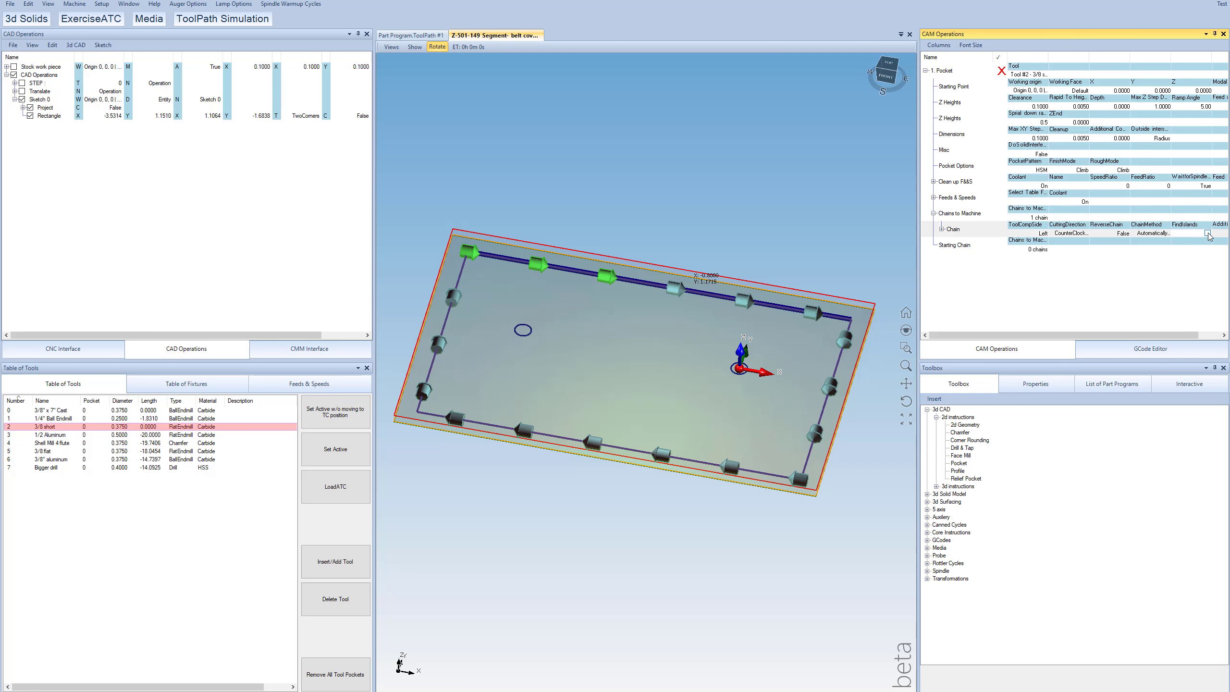
click(1194, 278)
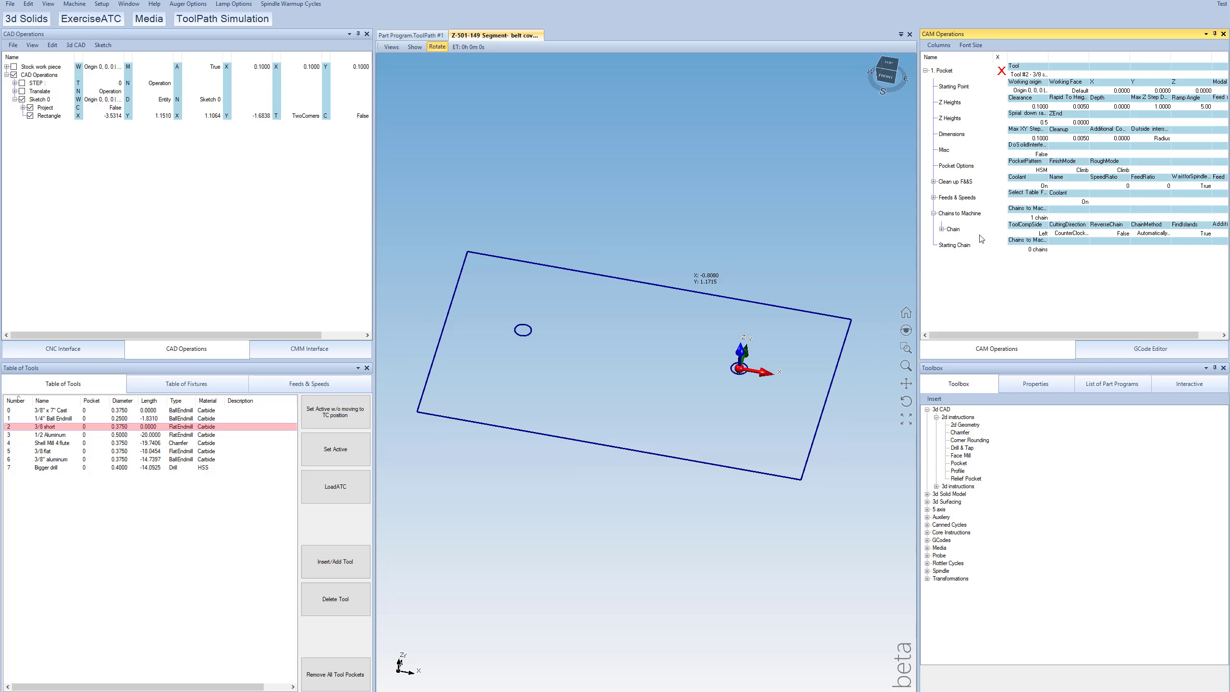
click(1029, 227)
key(Delete)
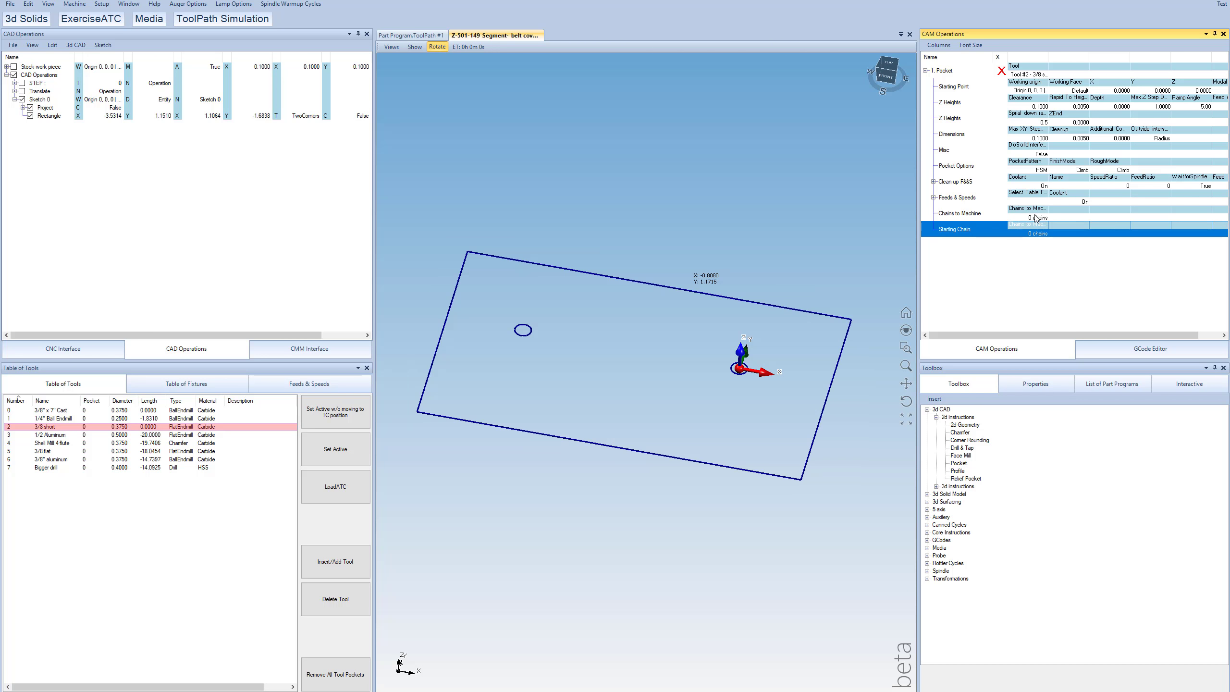
- Assign the sketched rectangle as the Pocket operation's chain to machine with Find Islands enabled, and calculate the toolpath
double_click(1037, 219)
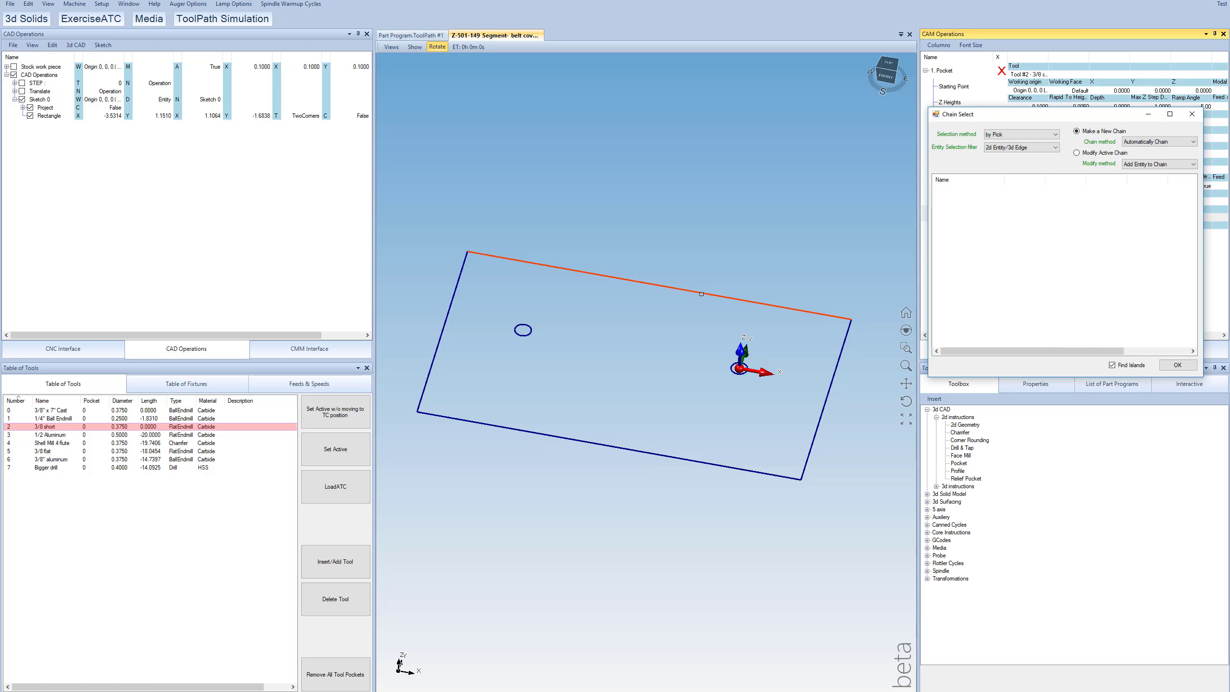
click(702, 294)
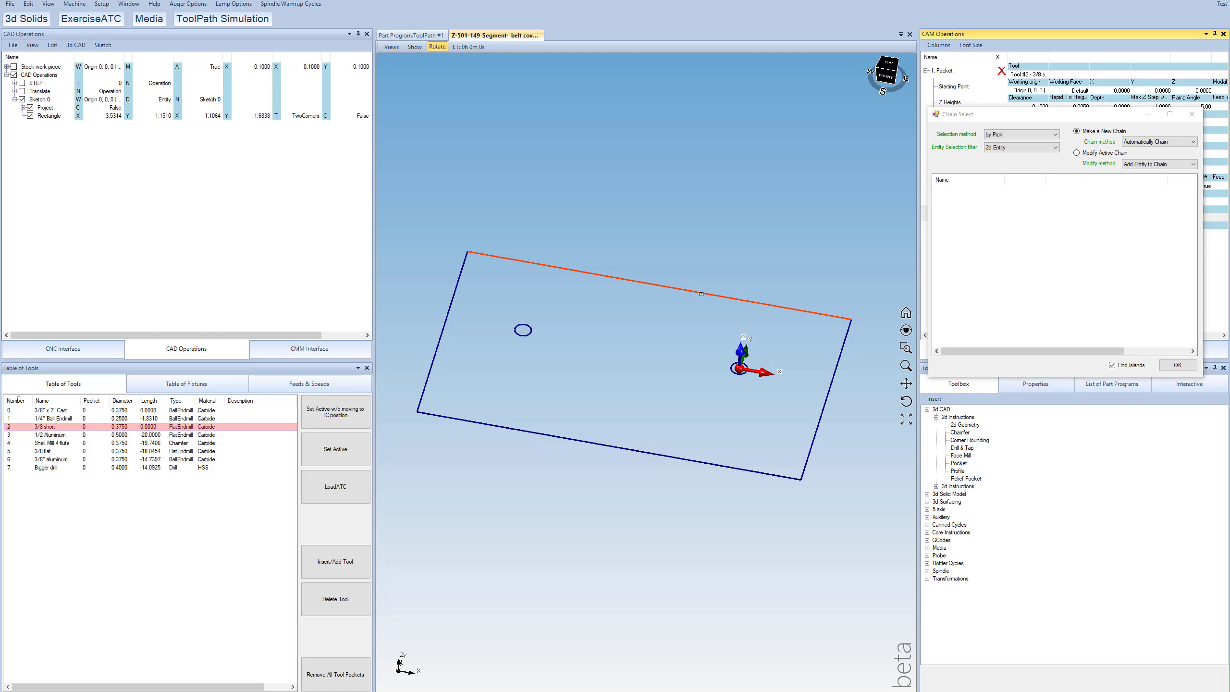
click(1188, 363)
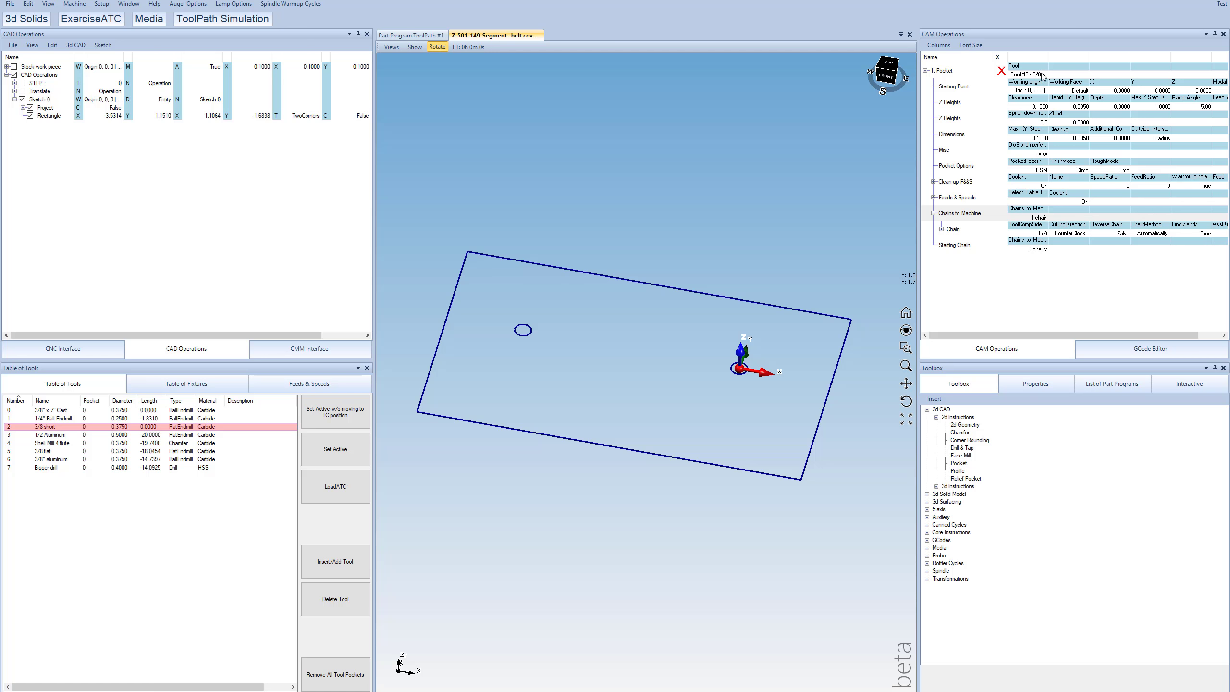
click(1001, 71)
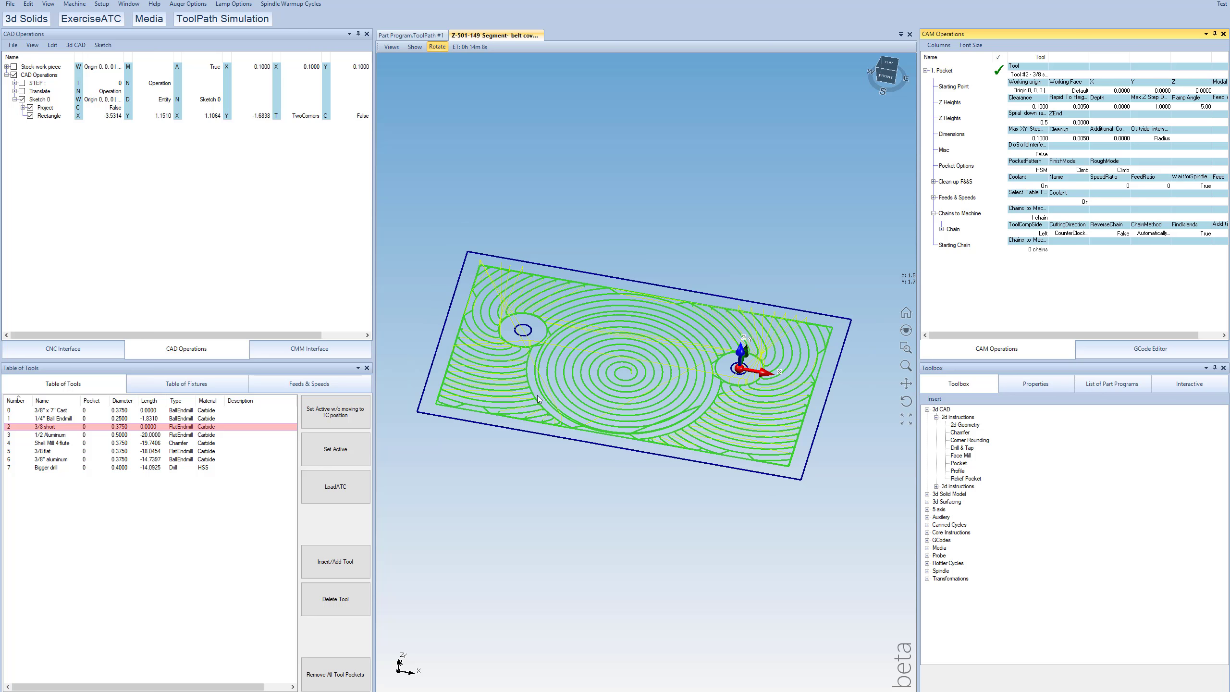
drag(566, 409, 577, 380)
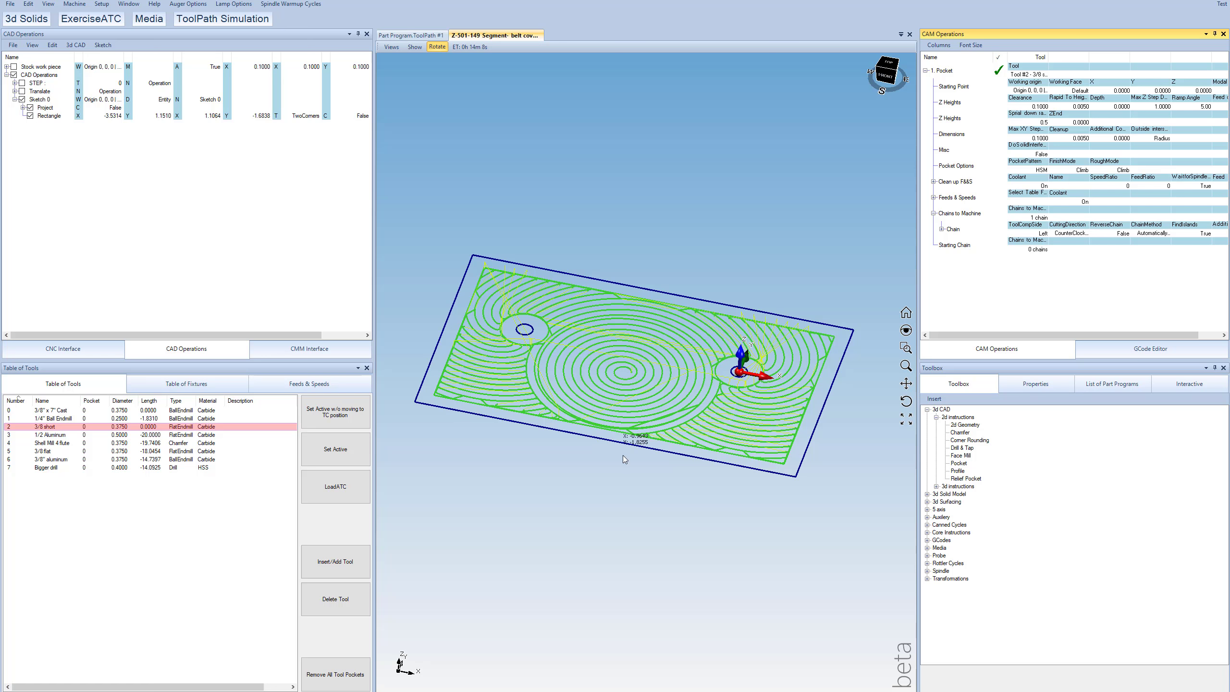
- Assign the sketched rectangle as the Pocket operation's starting chain and recalculate the toolpath
click(1035, 252)
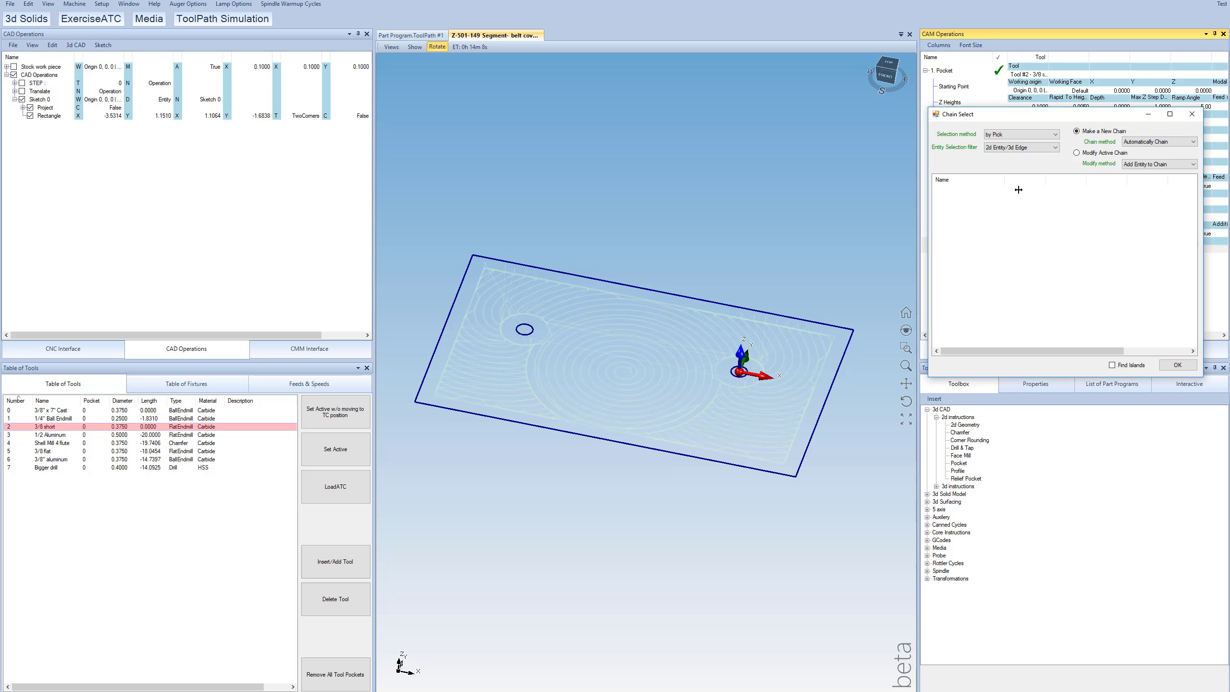
click(635, 274)
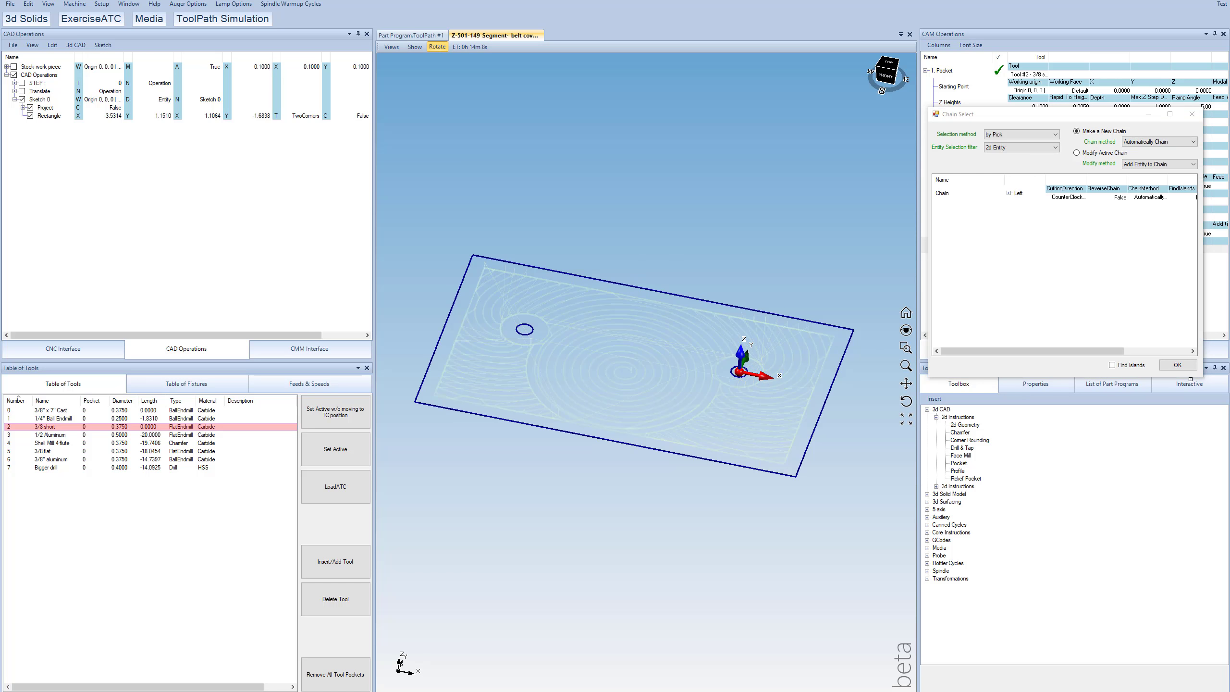
click(1178, 366)
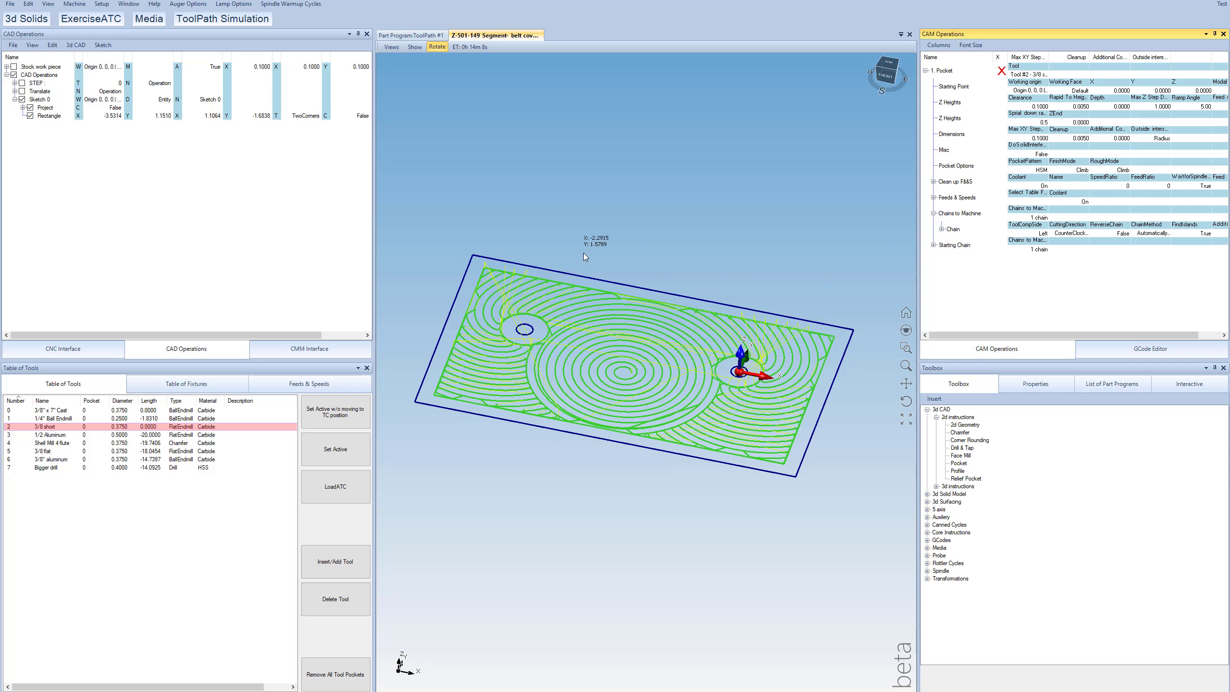
click(1001, 72)
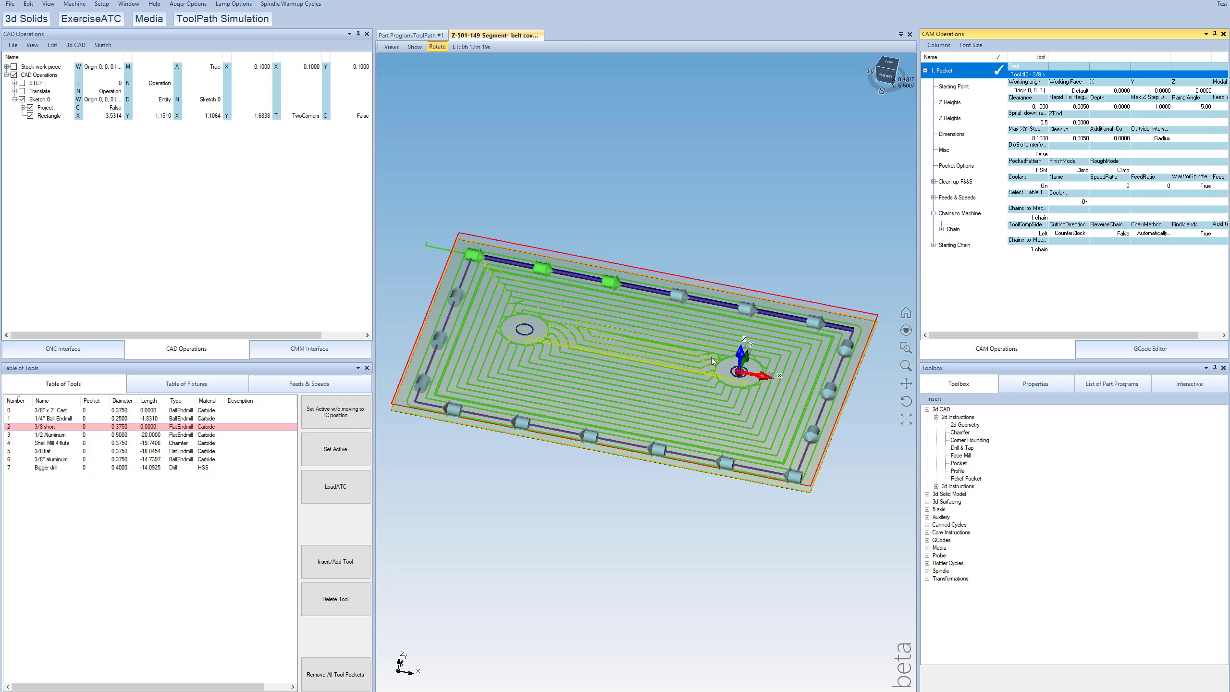
- Set the Pocket operation's depth to -0.1 in its Z heights
click(683, 343)
mouse_move(608, 359)
middle_down()
mouse_move(604, 409)
mouse_move(617, 339)
middle_up()
scroll(730, 386, up, 2)
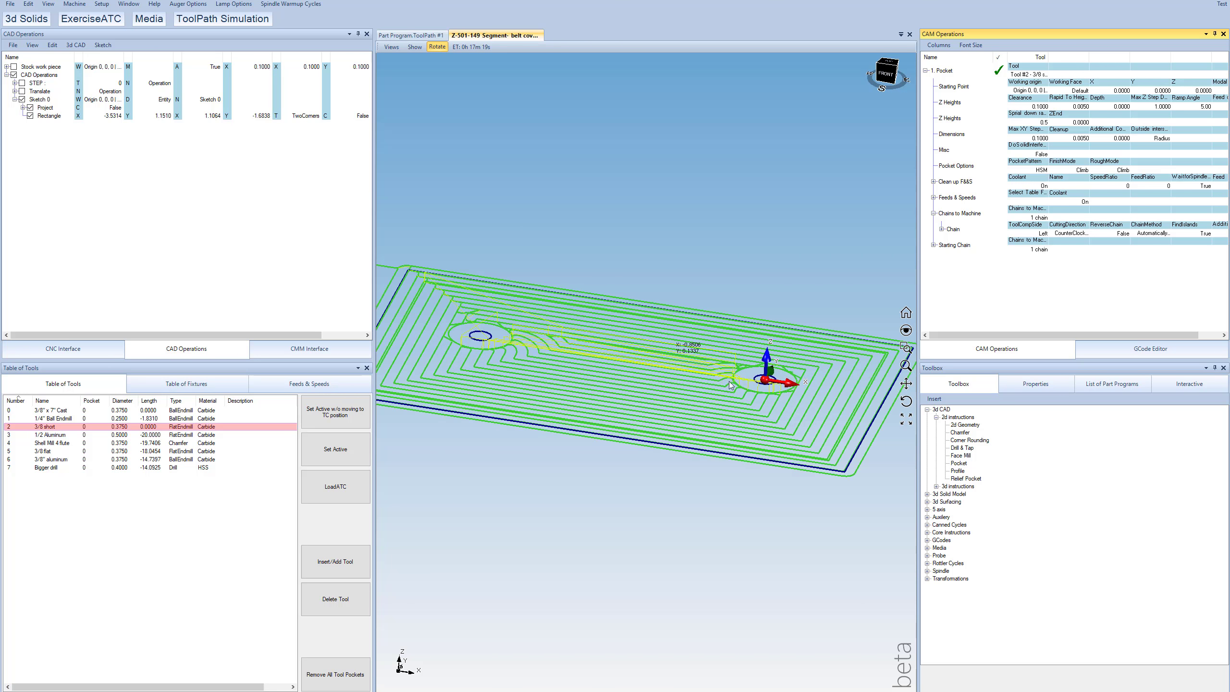
mouse_move(731, 385)
middle_down()
mouse_move(703, 349)
mouse_move(701, 391)
mouse_move(738, 365)
middle_up()
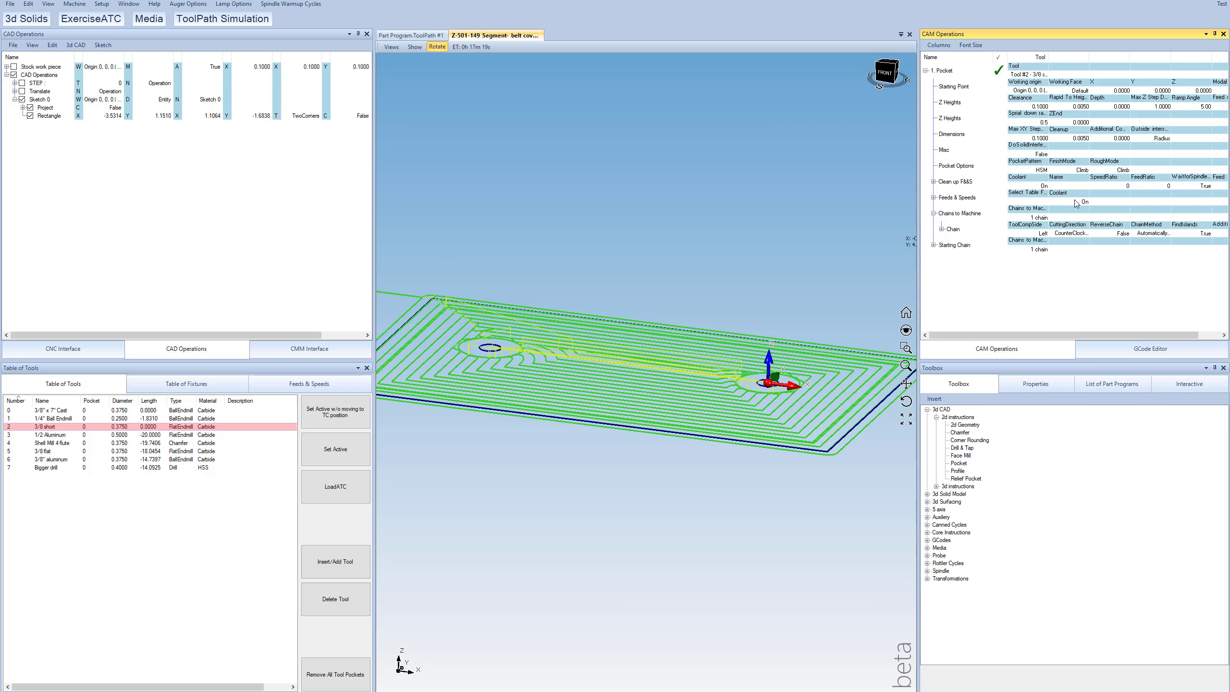
click(1120, 106)
click(1121, 107)
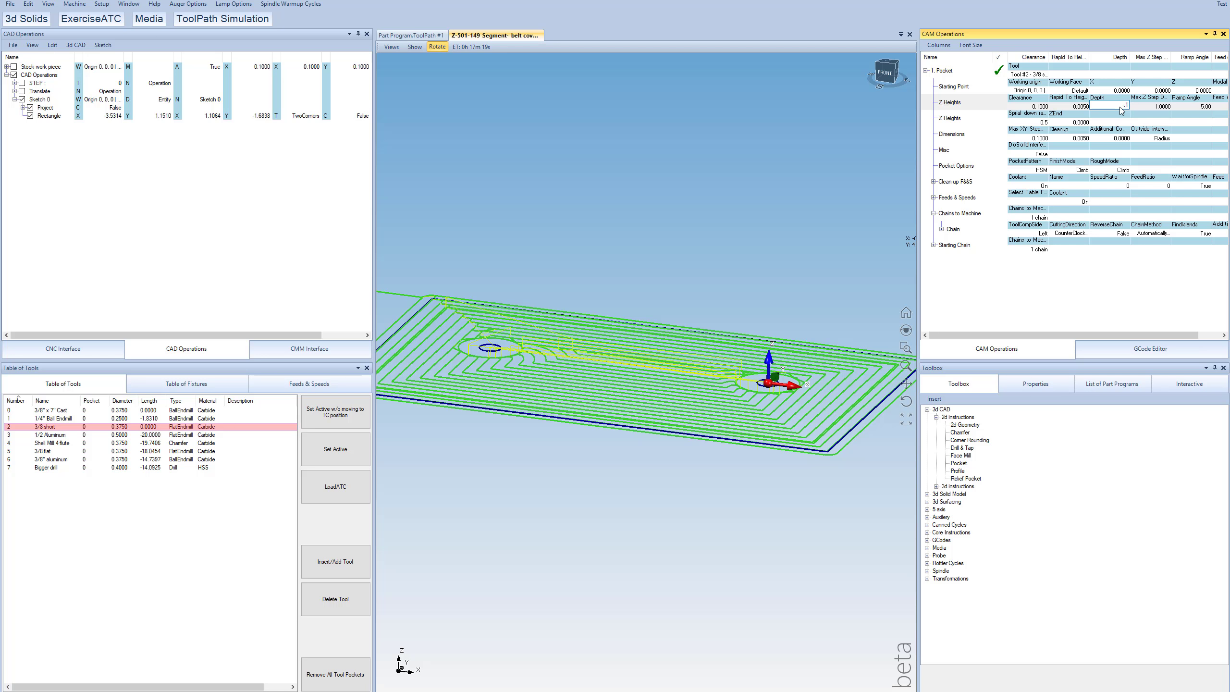
key(Return)
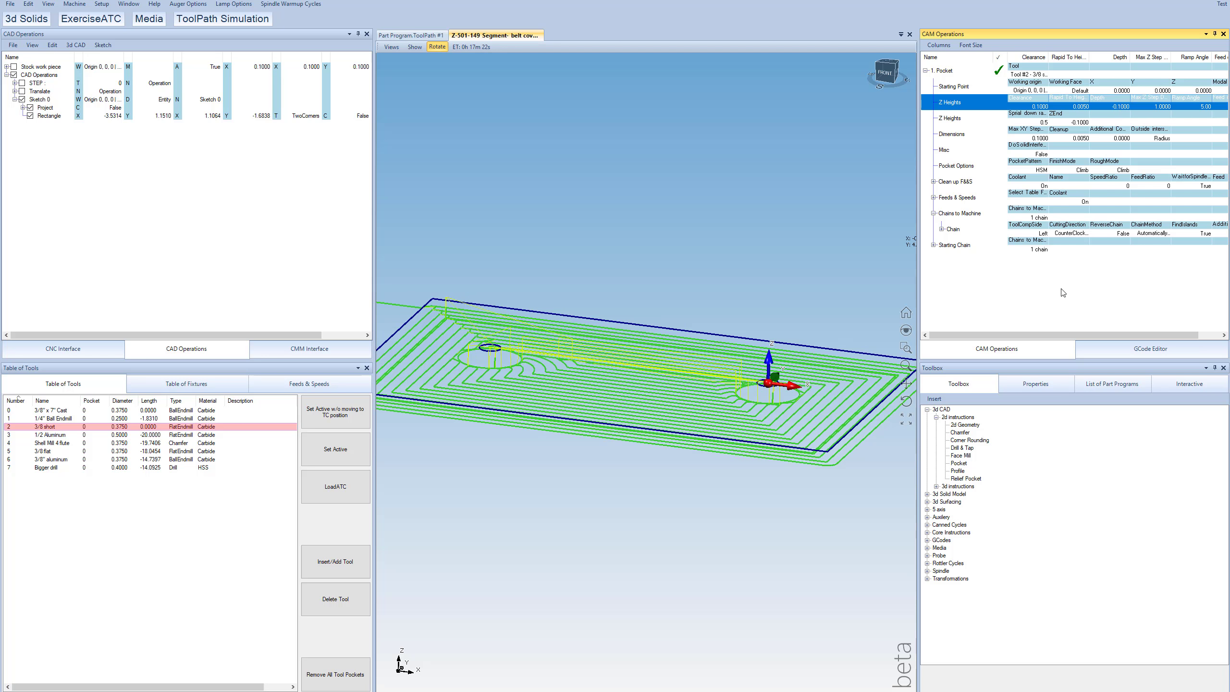
- Show the translated part over the pocket toolpath and compare the two from above and at an angle
drag(632, 352, 599, 430)
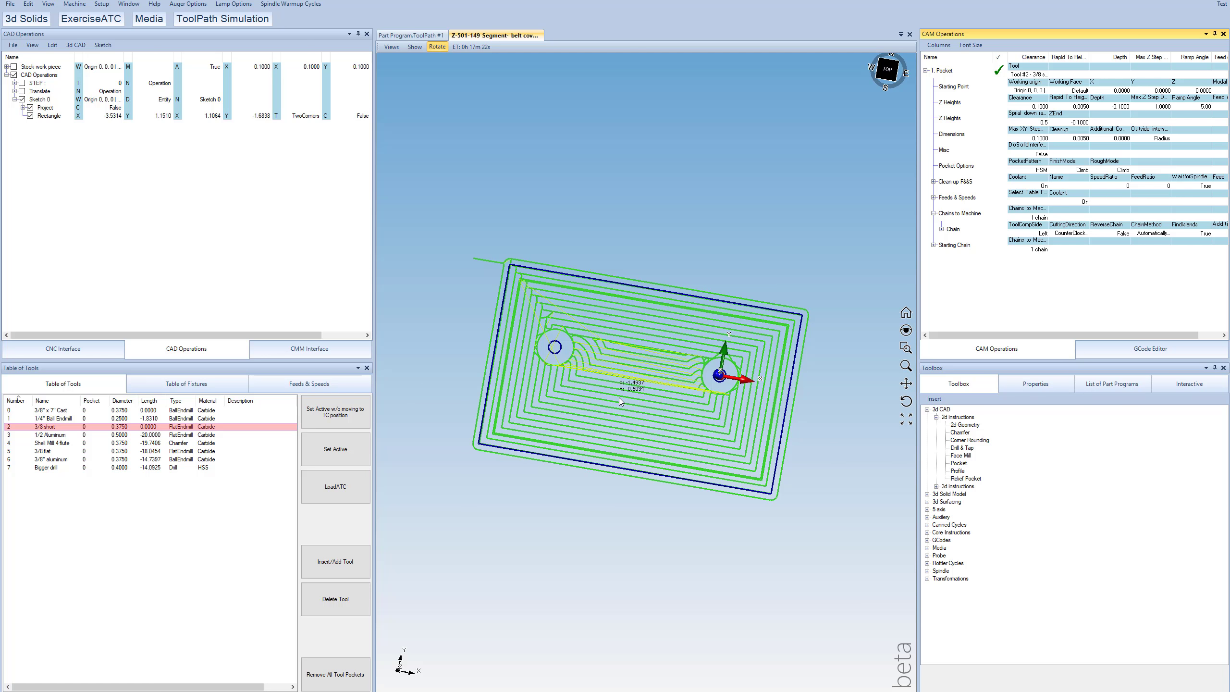
scroll(619, 398, up, 2)
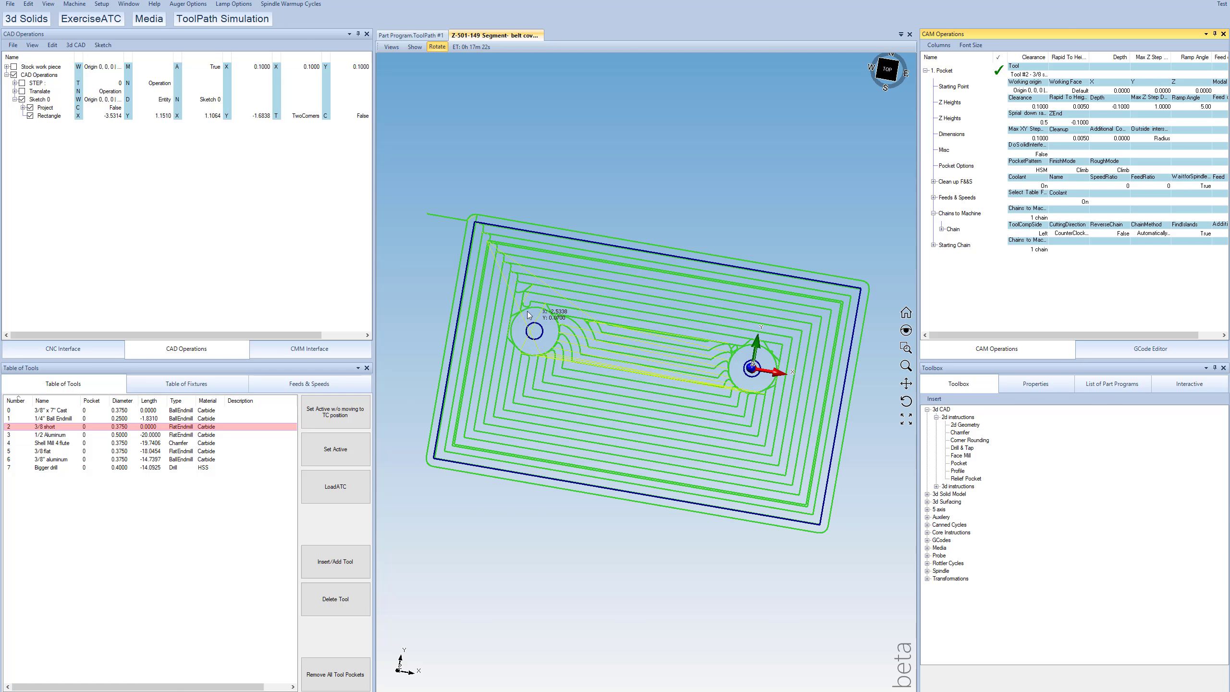
click(22, 92)
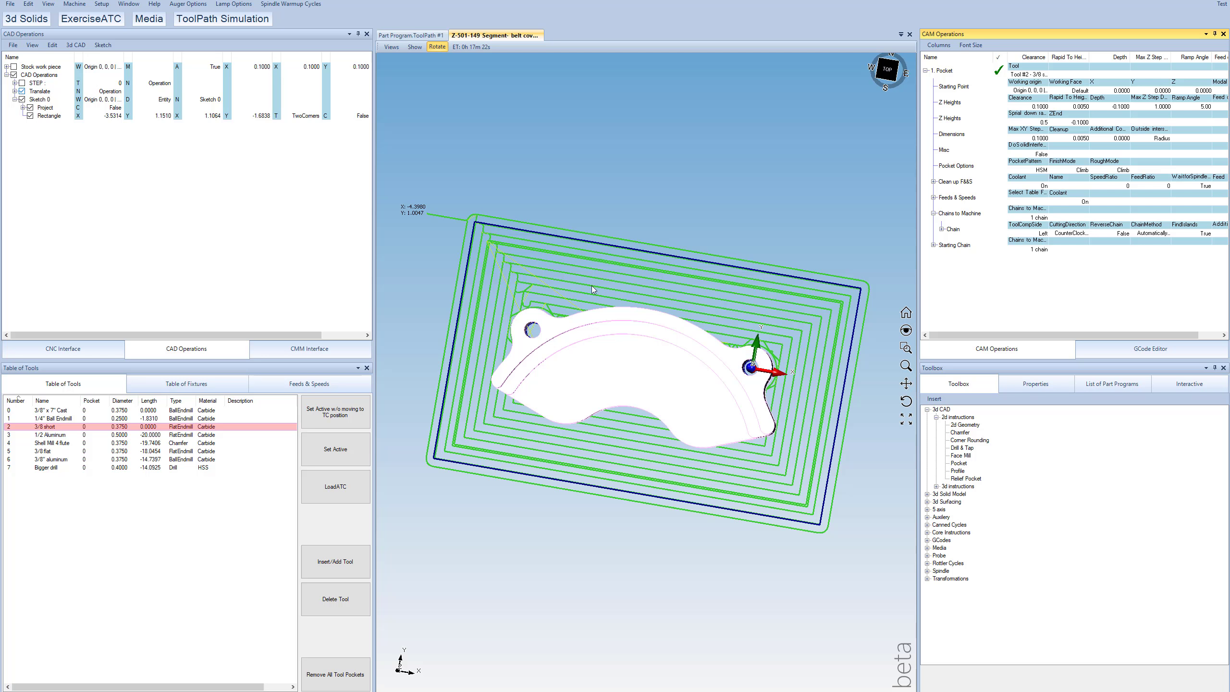
mouse_move(700, 320)
mouse_down()
mouse_move(675, 295)
mouse_move(680, 333)
mouse_up()
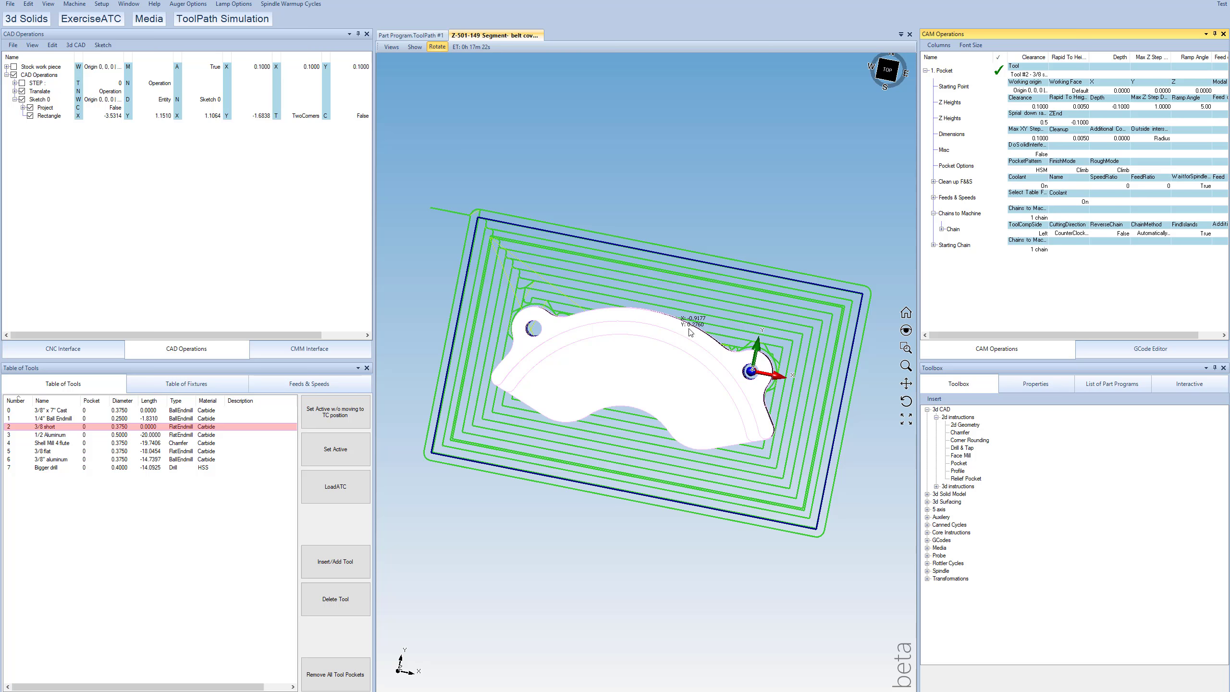
scroll(743, 361, up, 3)
scroll(580, 341, down, 5)
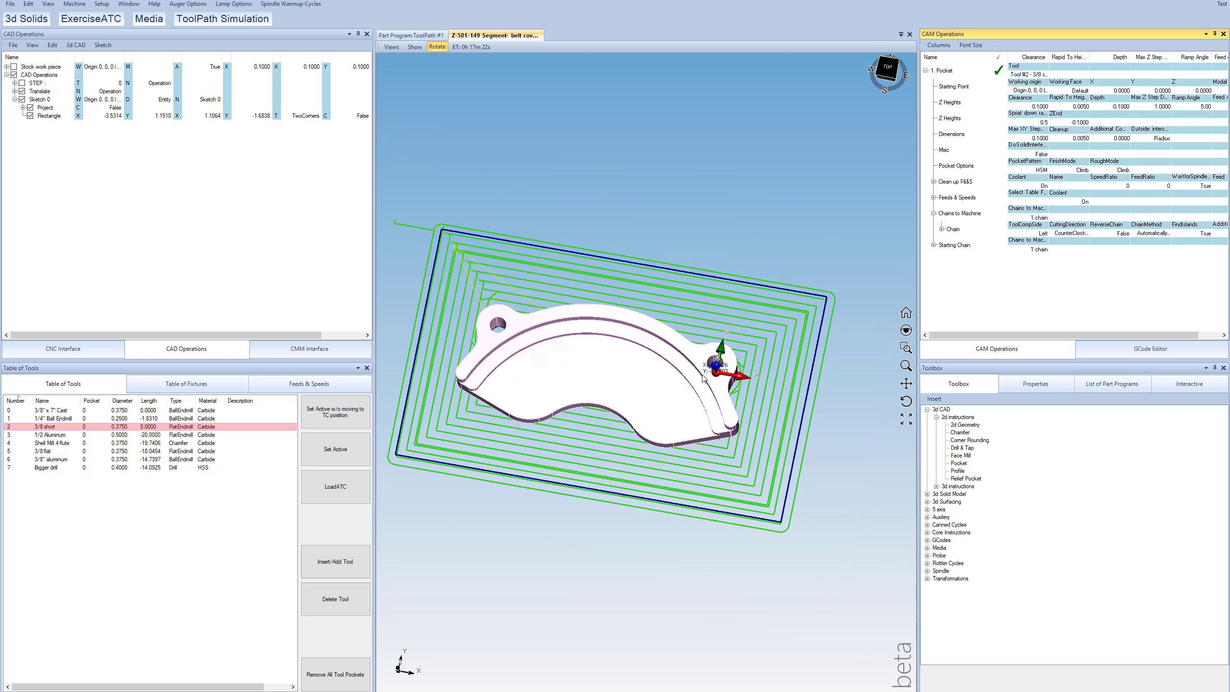
drag(629, 361, 641, 479)
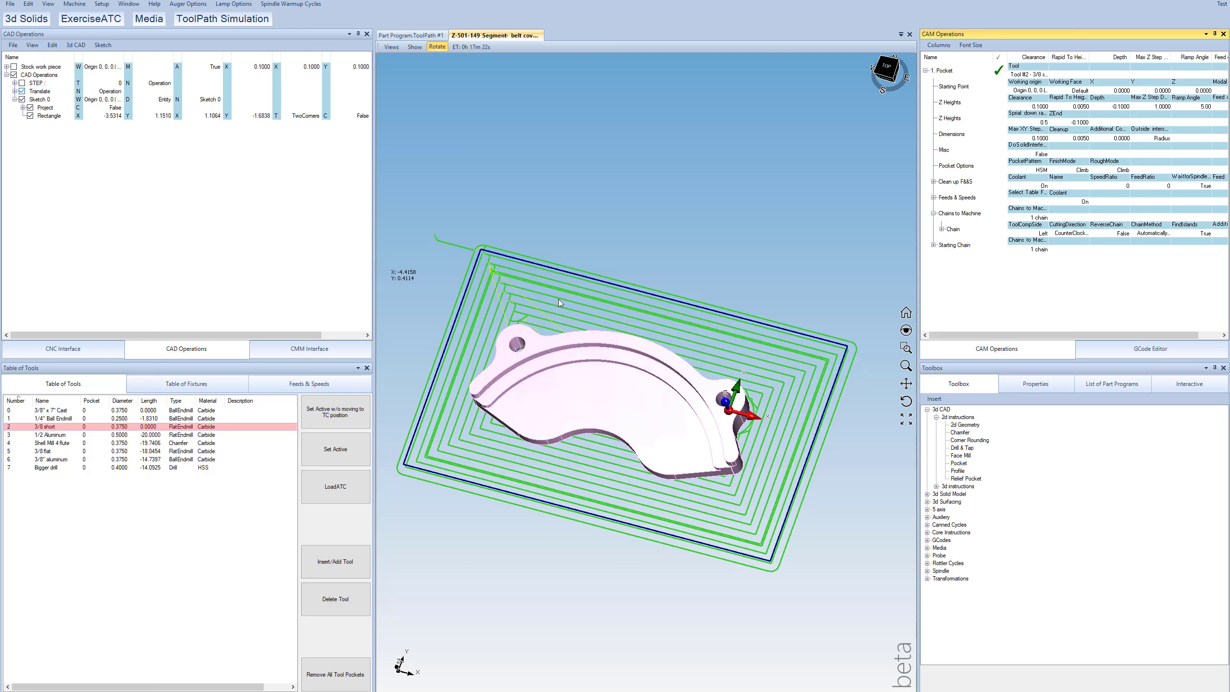
drag(543, 367, 662, 342)
- Hide the translated part and examine the toolpath around the islands left at the two projected holes
click(21, 92)
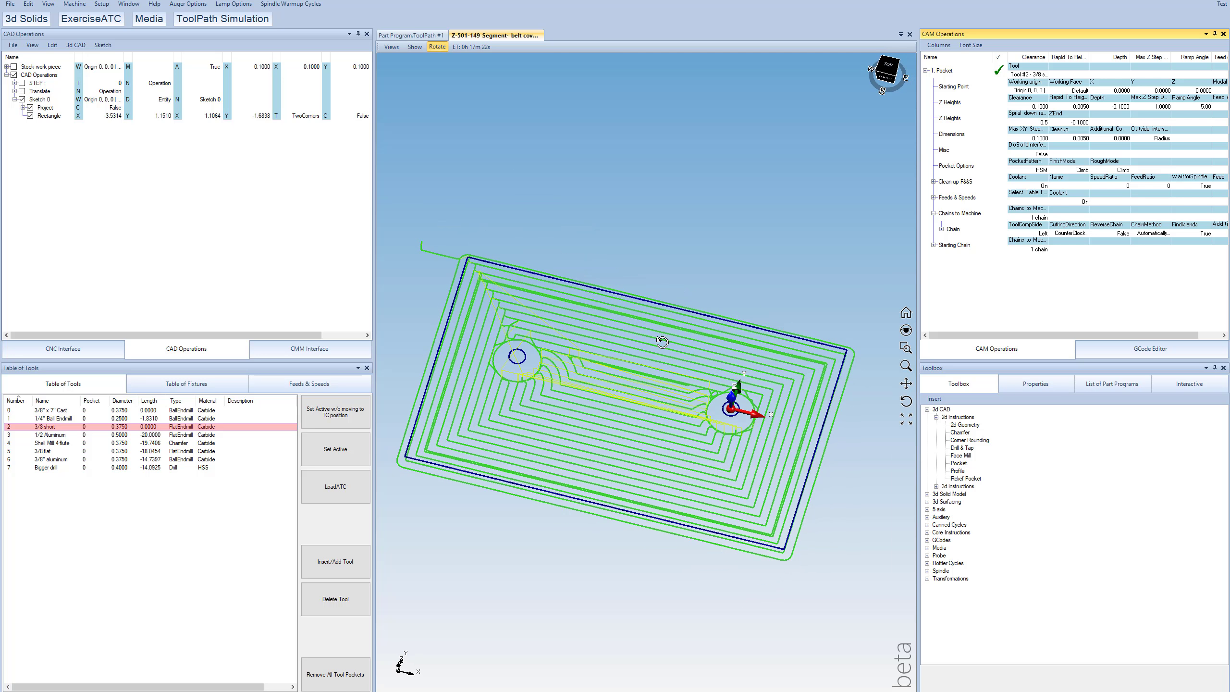
scroll(524, 348, up, 5)
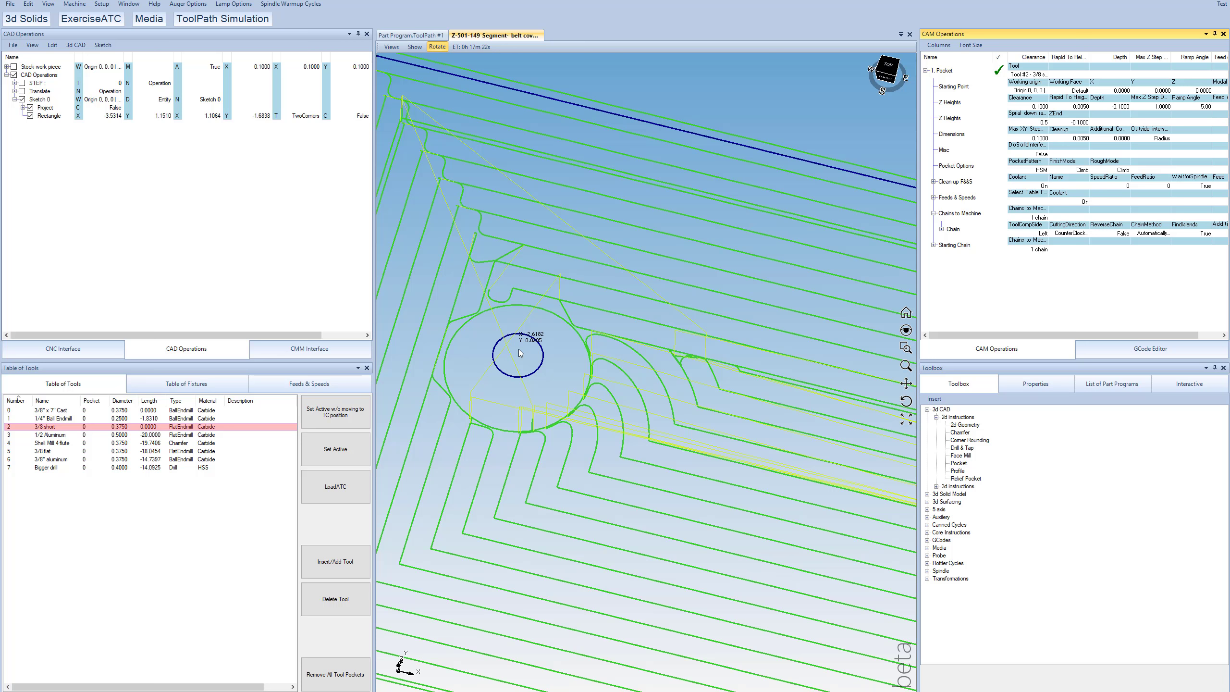
scroll(521, 353, down, 5)
scroll(749, 407, up, 2)
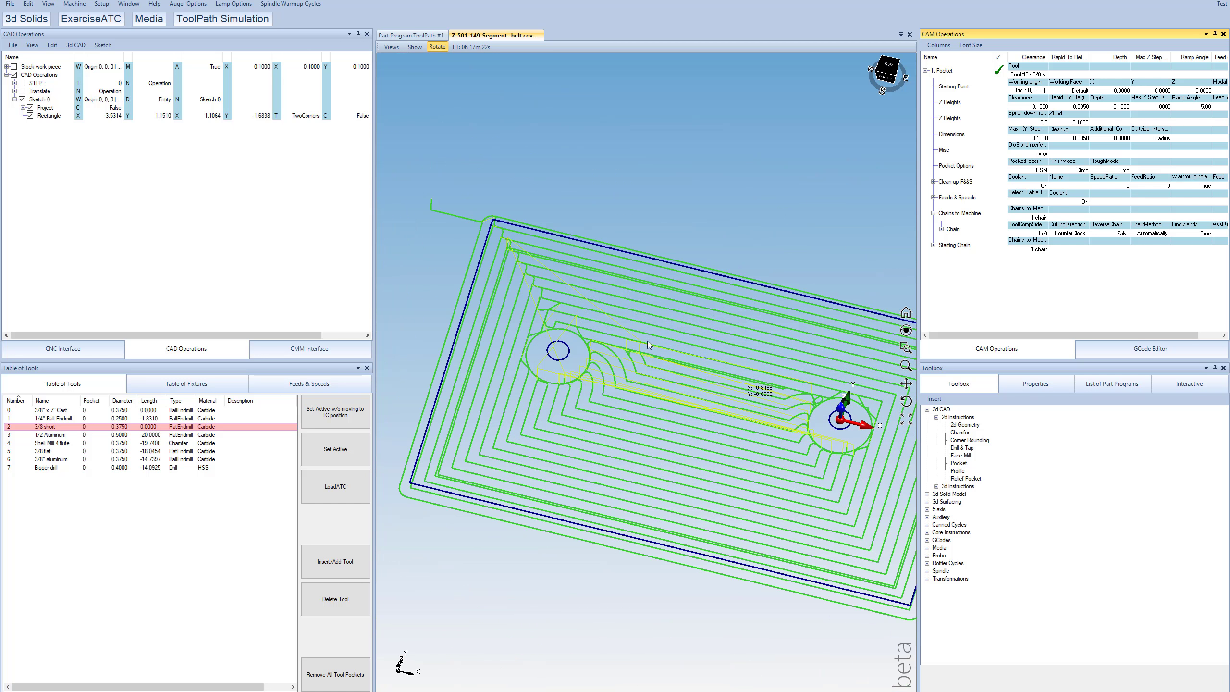
- Show the translated part again and examine its outline and curved step against the pocket toolpath
click(22, 92)
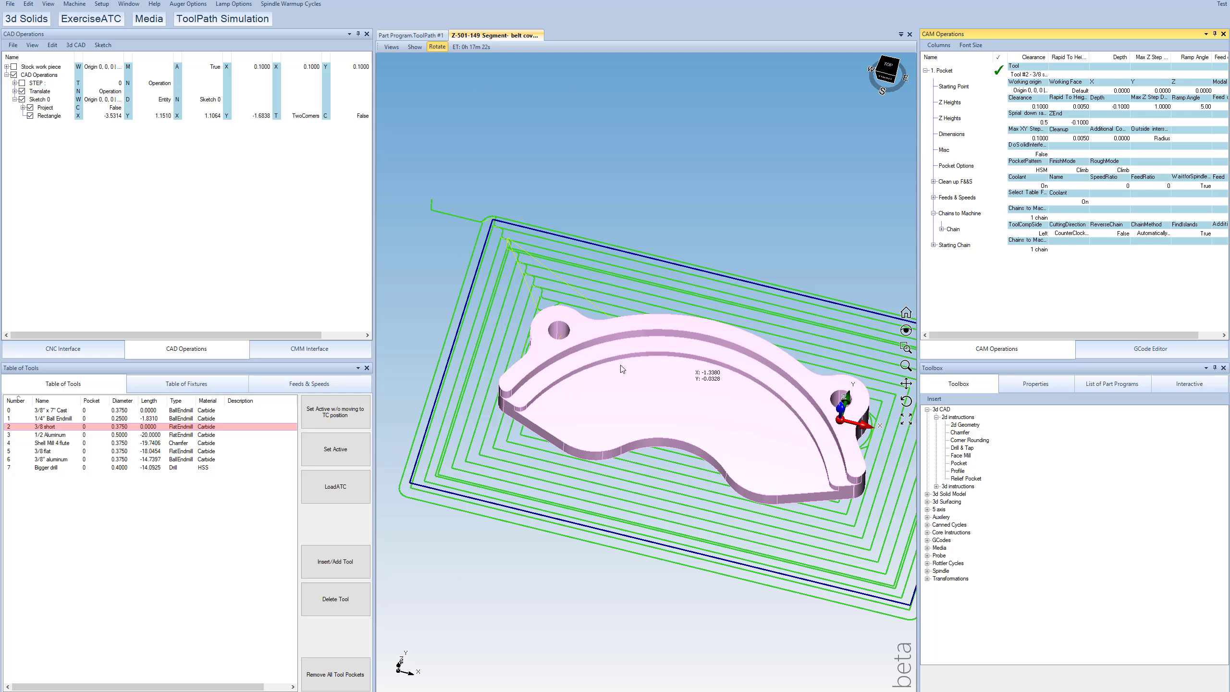
drag(601, 349, 630, 416)
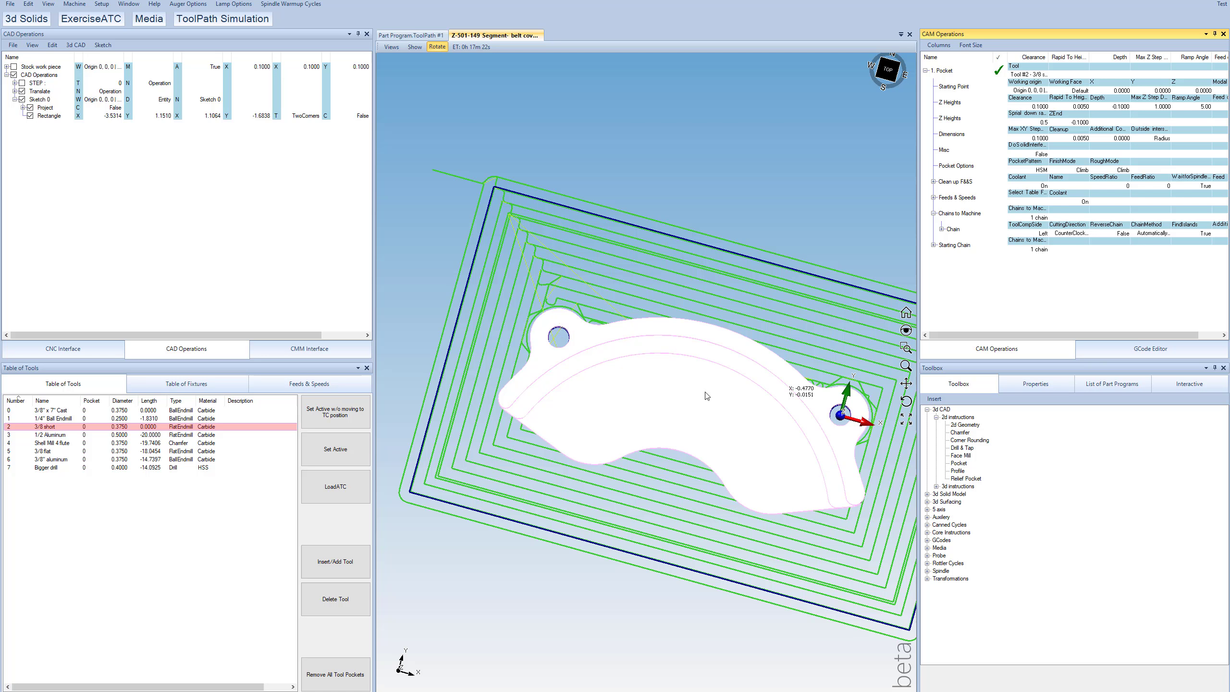
drag(669, 378, 654, 376)
middle_drag(655, 376, 658, 378)
scroll(658, 379, up, 3)
middle_drag(771, 358, 772, 330)
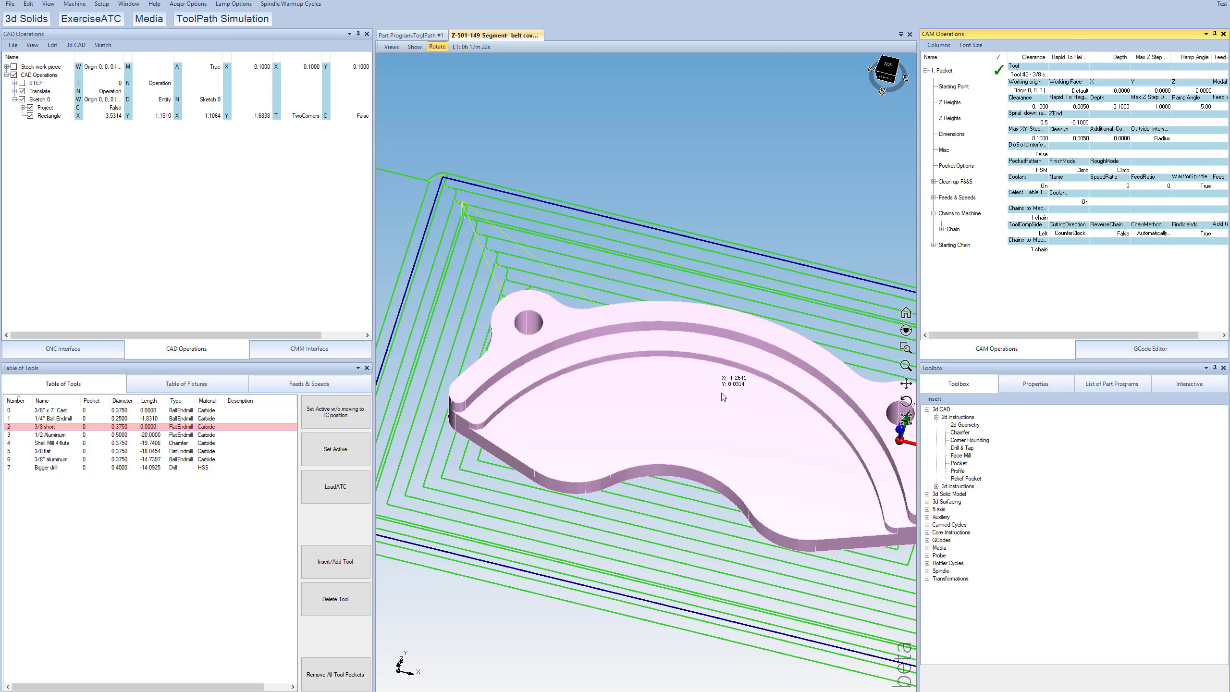
scroll(715, 378, down, 2)
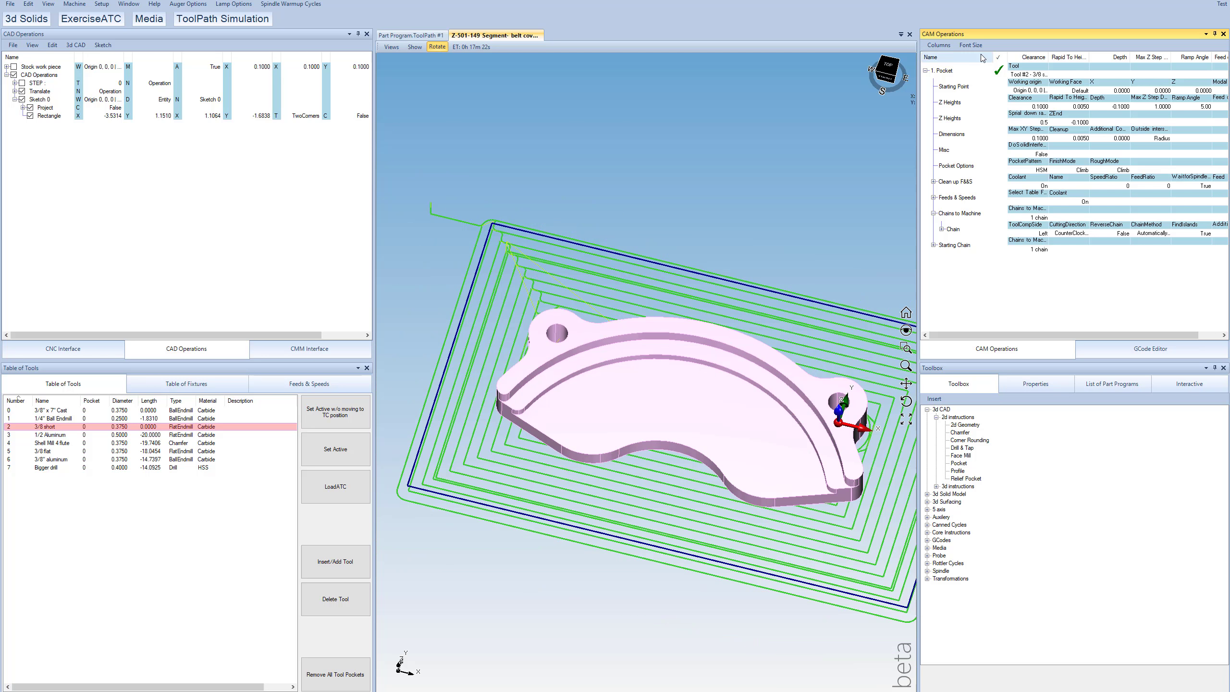
- Delete the Pocket operation and the sketch containing the projected holes and rectangle
click(951, 74)
click(951, 76)
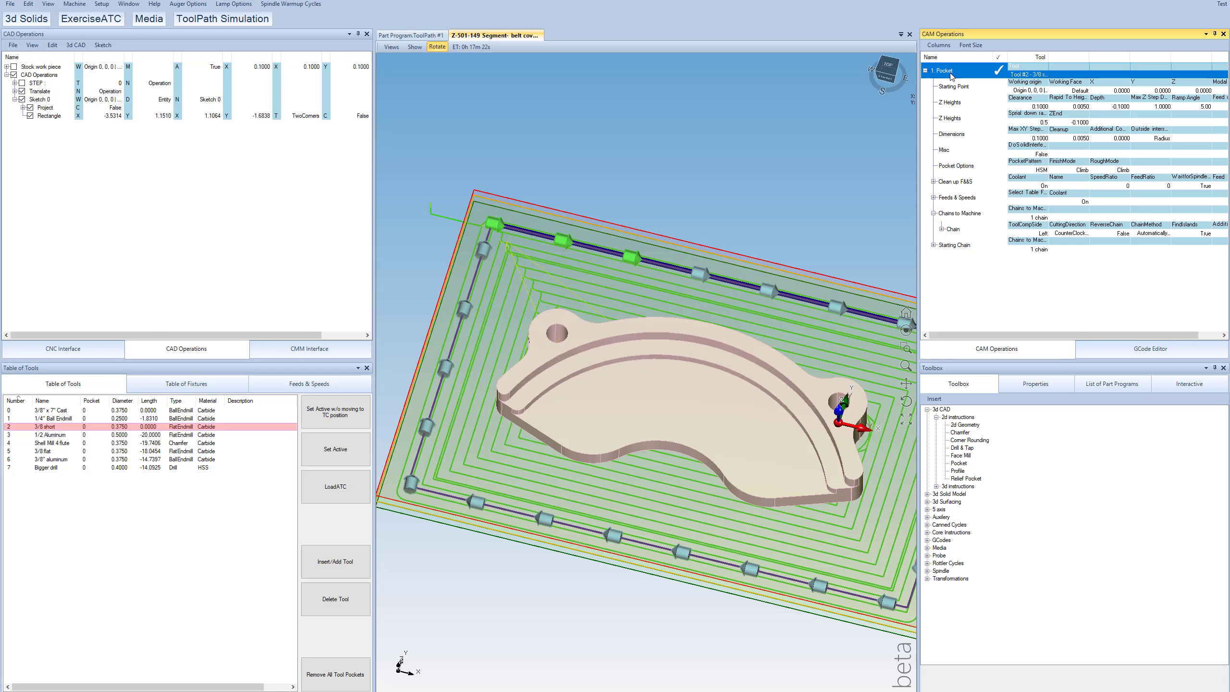
key(Delete)
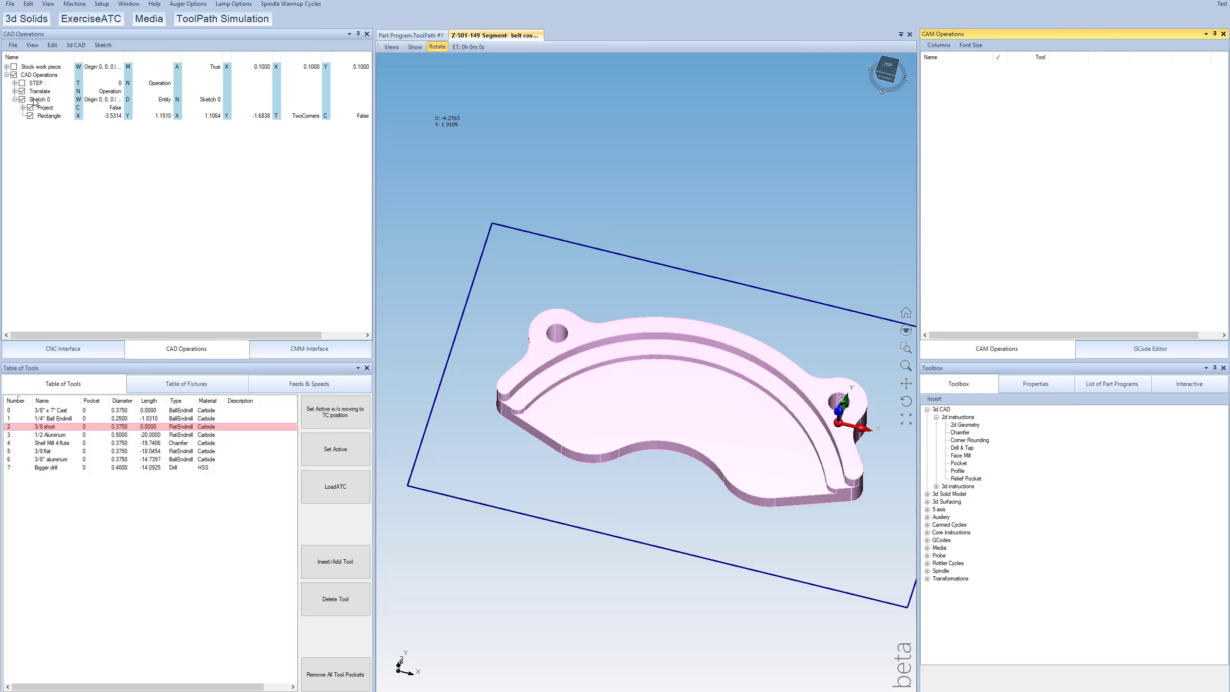
click(39, 118)
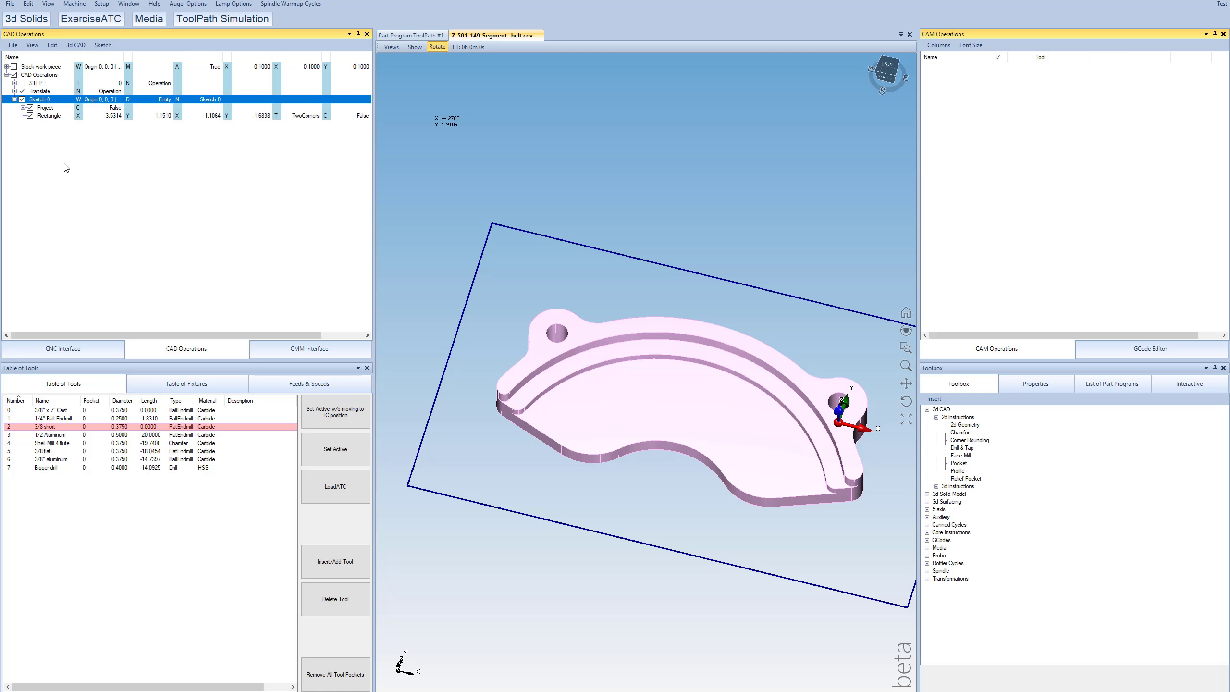
key(Delete)
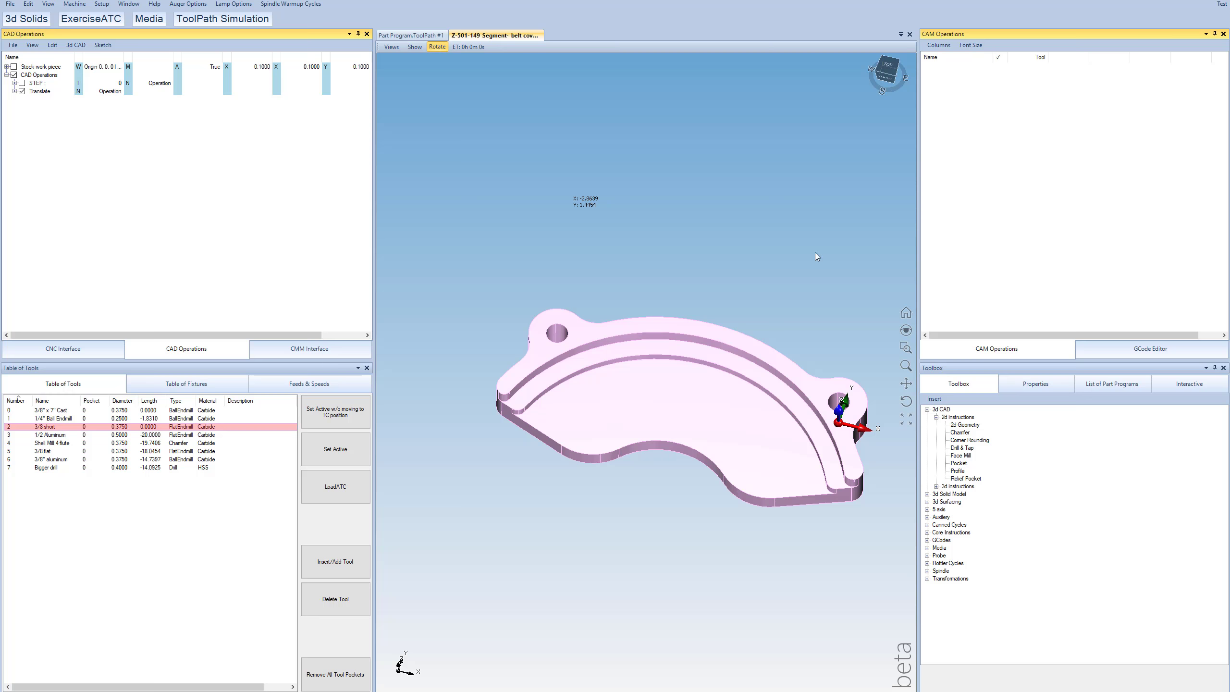
- Show the stock work piece around the translated part and inspect it from the front and top
scroll(713, 323, down, 2)
scroll(707, 348, up, 1)
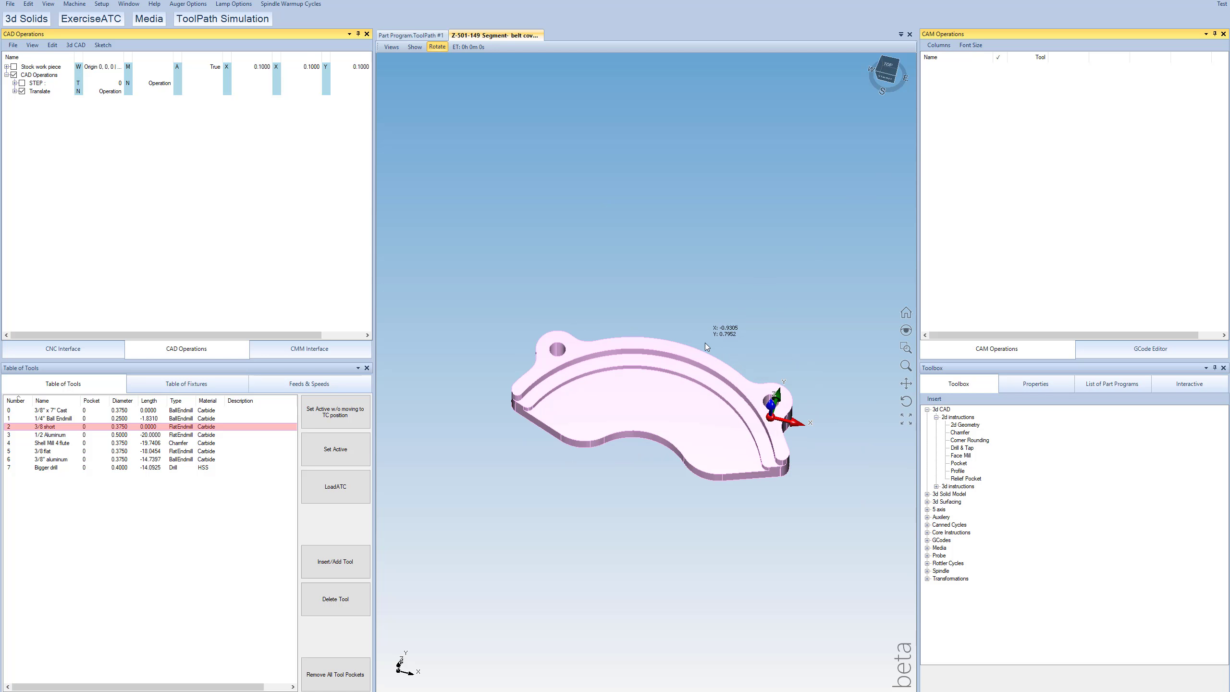
click(14, 67)
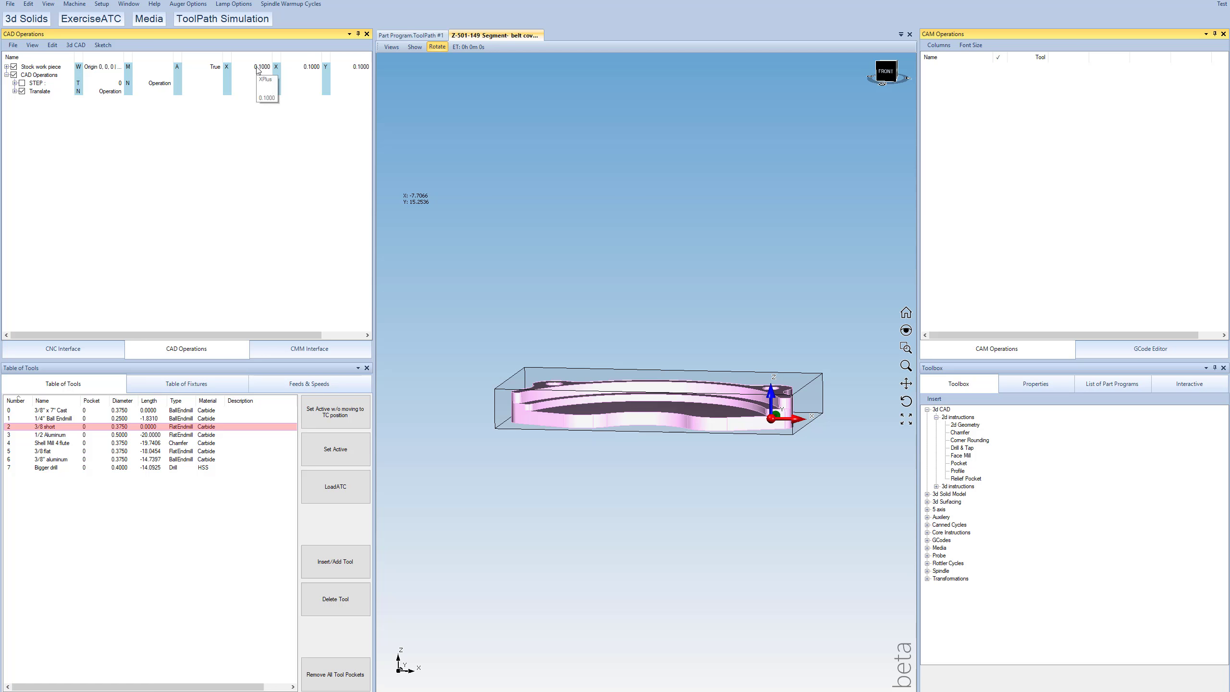
click(25, 67)
drag(698, 405, 633, 438)
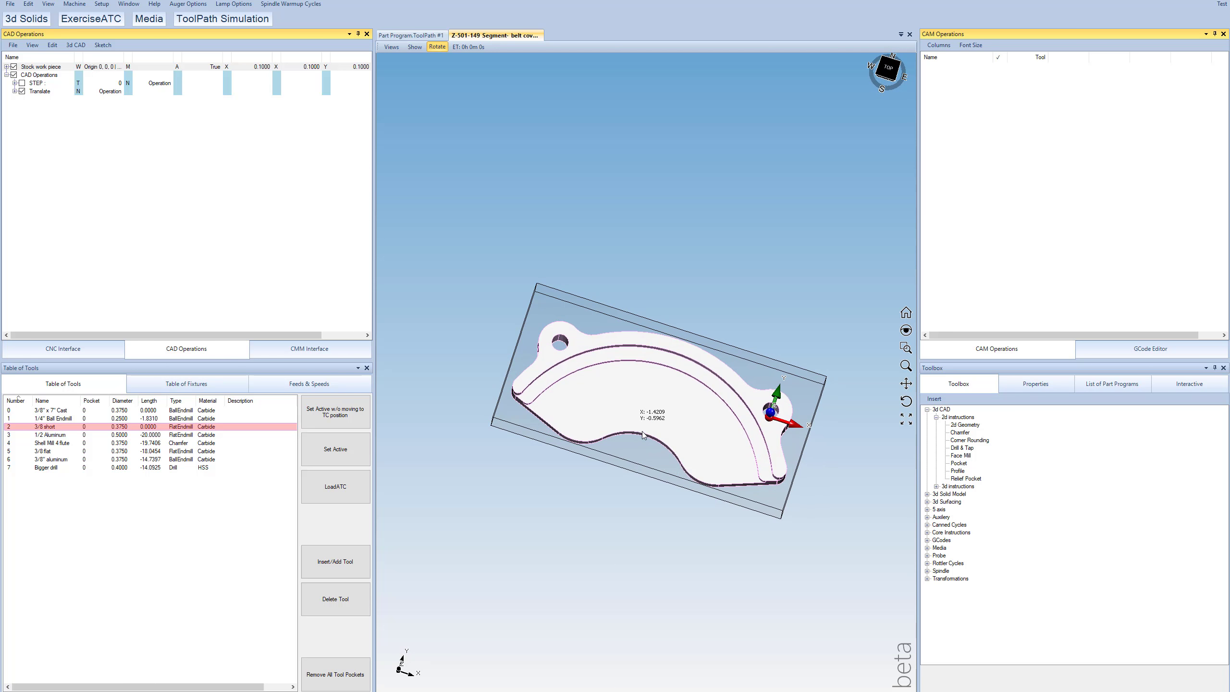
drag(656, 419, 676, 322)
drag(723, 392, 483, 372)
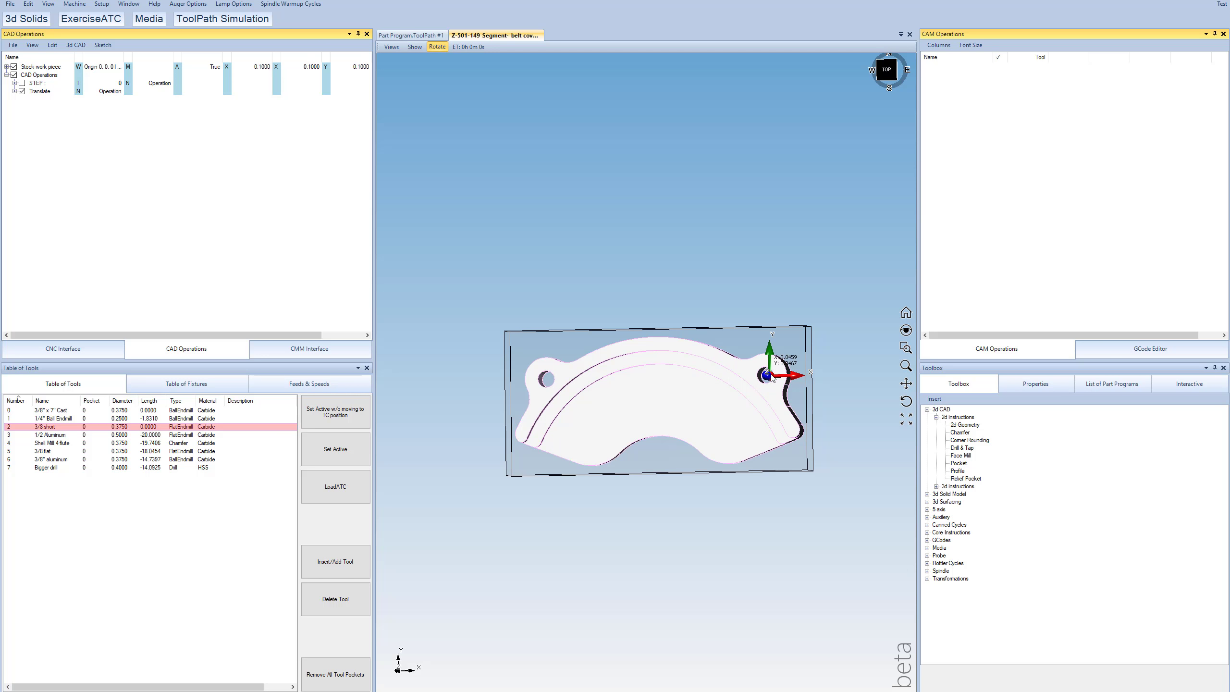
drag(772, 379, 779, 377)
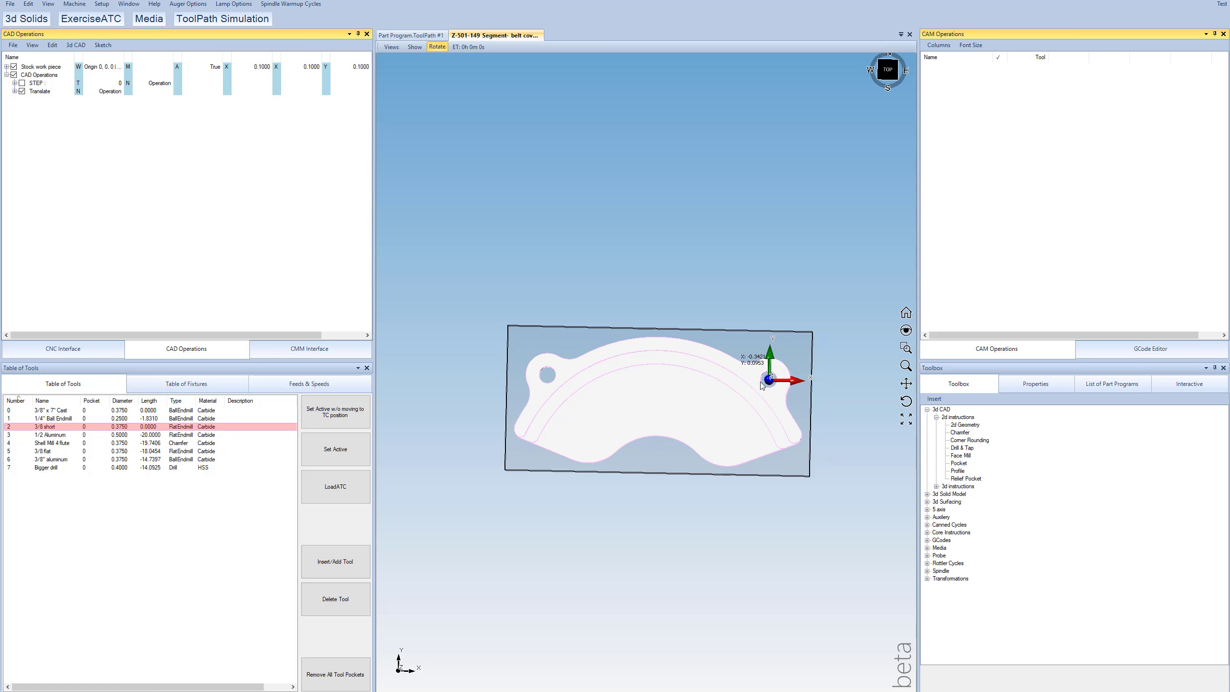
- Inspect the translated part inside the stock from several angles and hide the stock work piece
scroll(633, 386, up, 1)
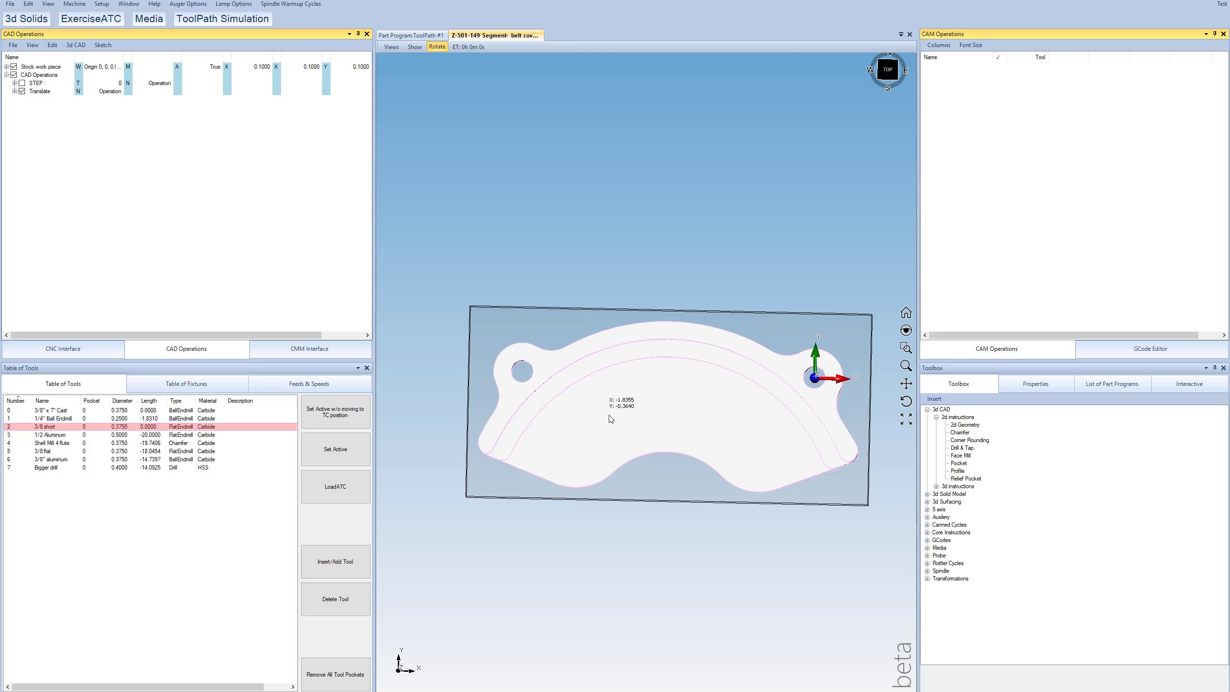
drag(599, 426, 701, 362)
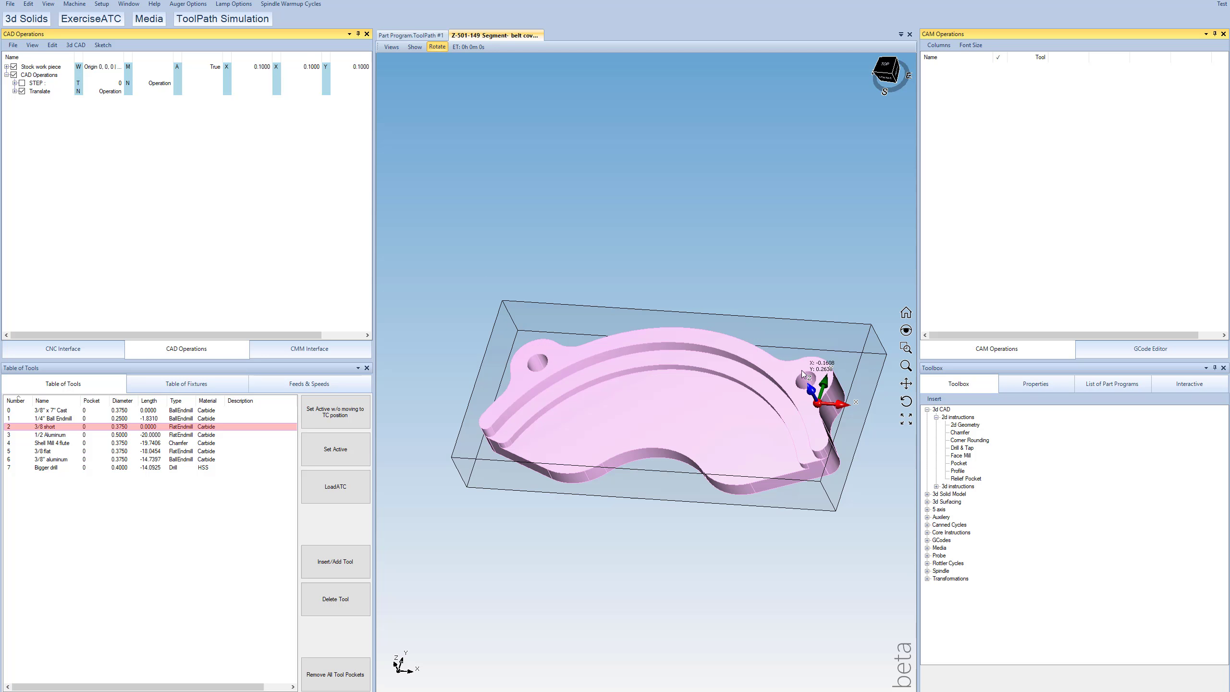
drag(792, 374, 693, 389)
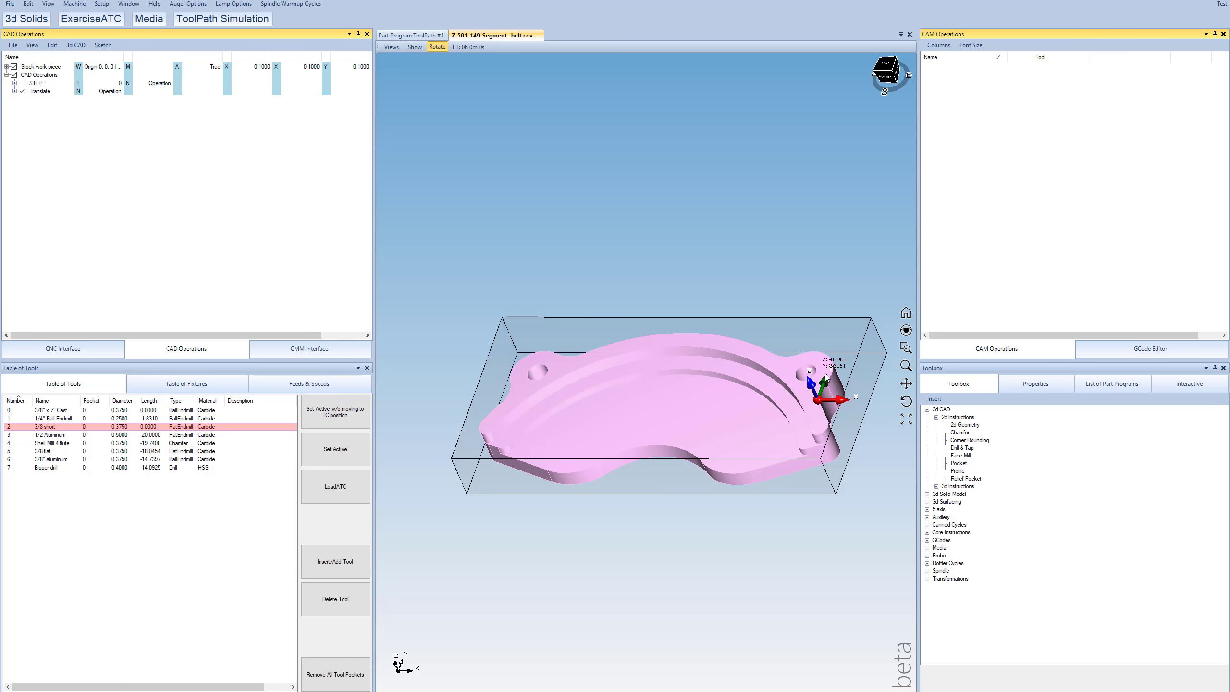
drag(796, 392, 783, 415)
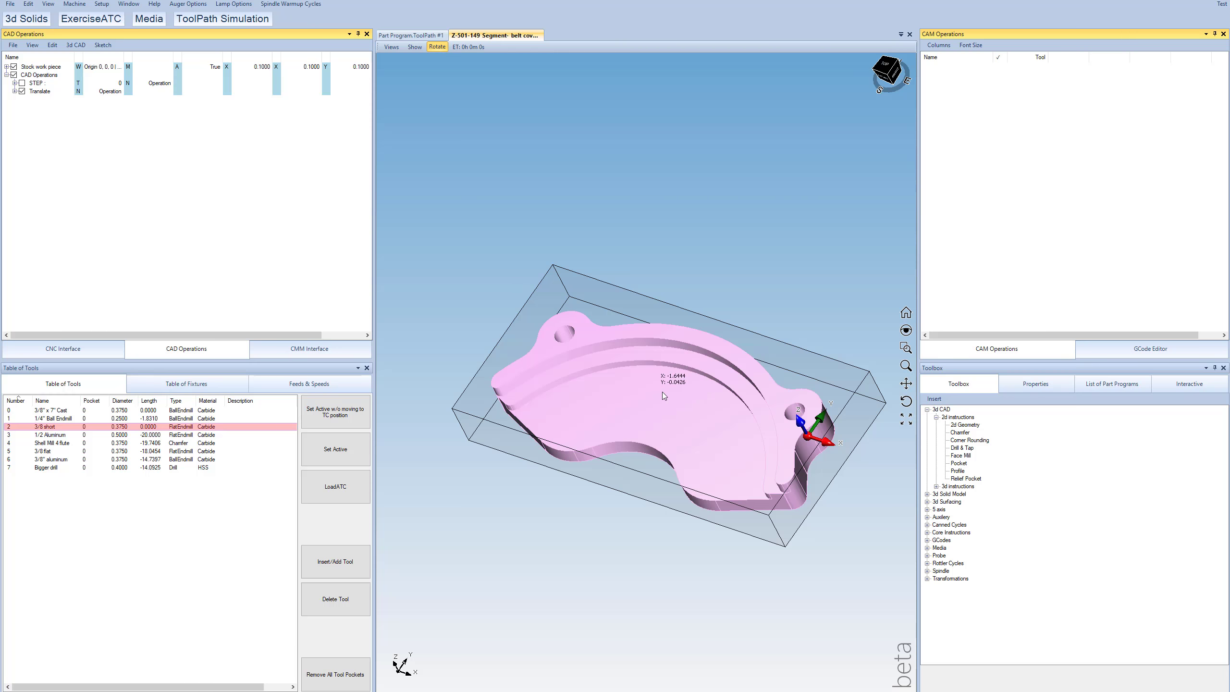
click(14, 68)
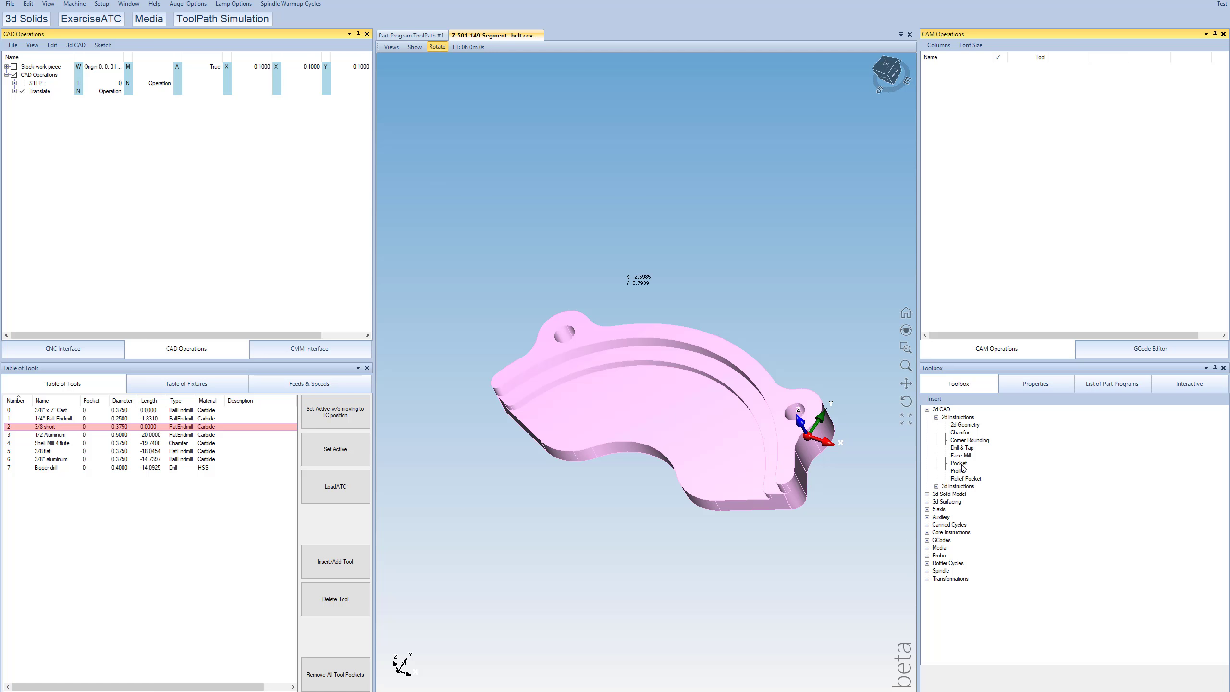
- Add a 3D Rough Solid instruction to the CAM operations and expand its parameters
click(936, 417)
click(936, 425)
drag(964, 449, 1012, 75)
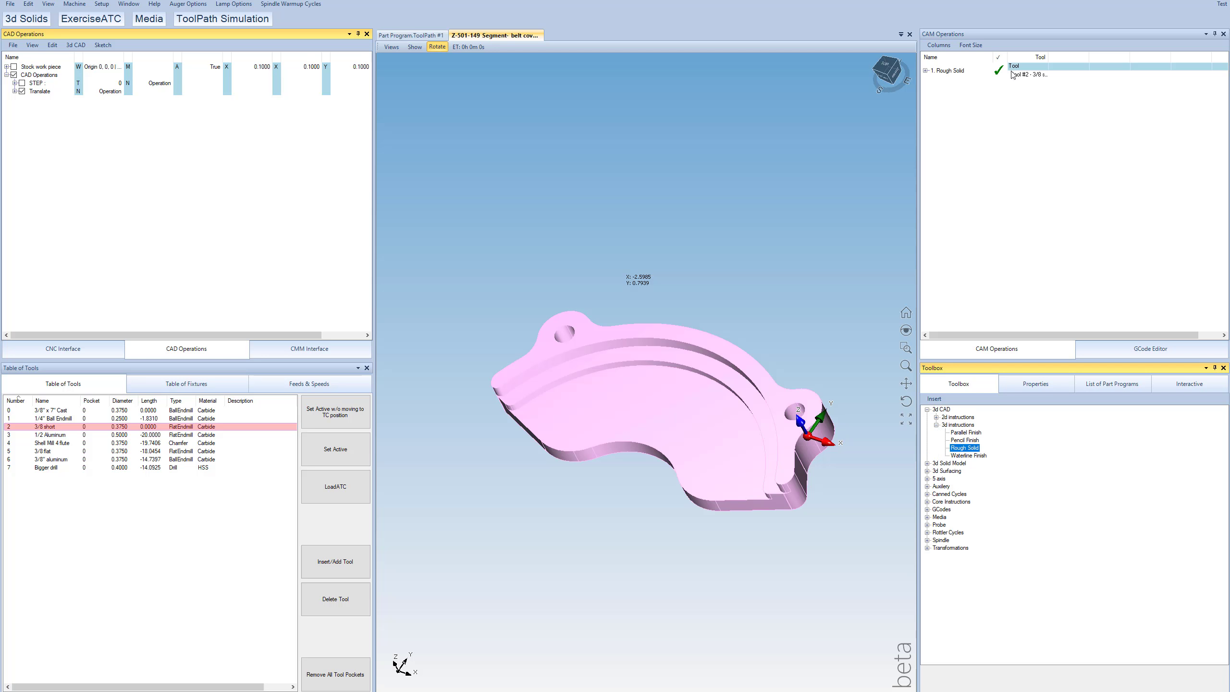
click(926, 71)
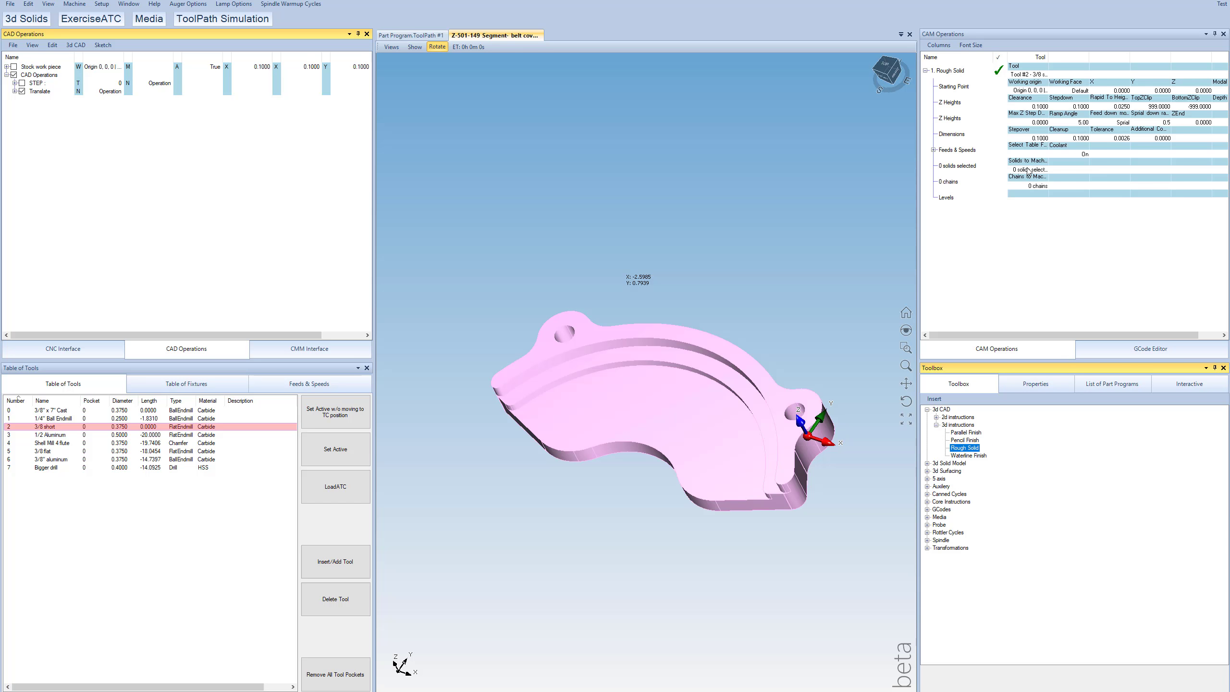
- Assign the translated part as the solid to machine in Rough Solid and generate the roughing toolpath
click(1028, 169)
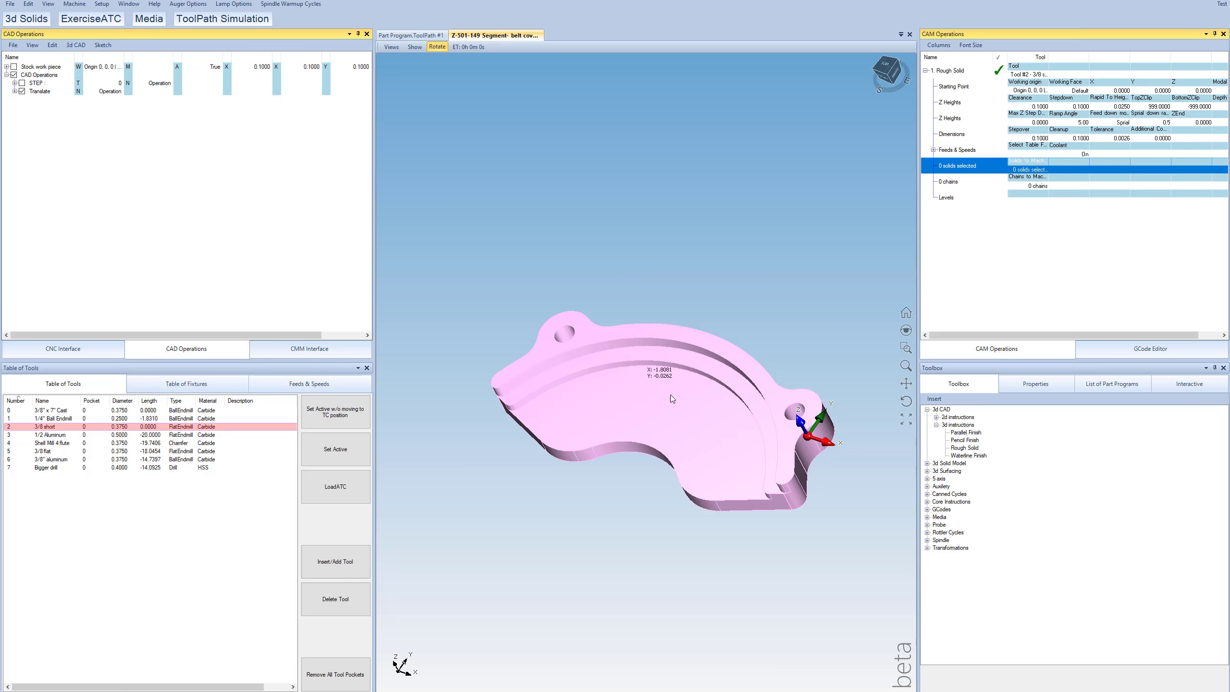
click(1022, 170)
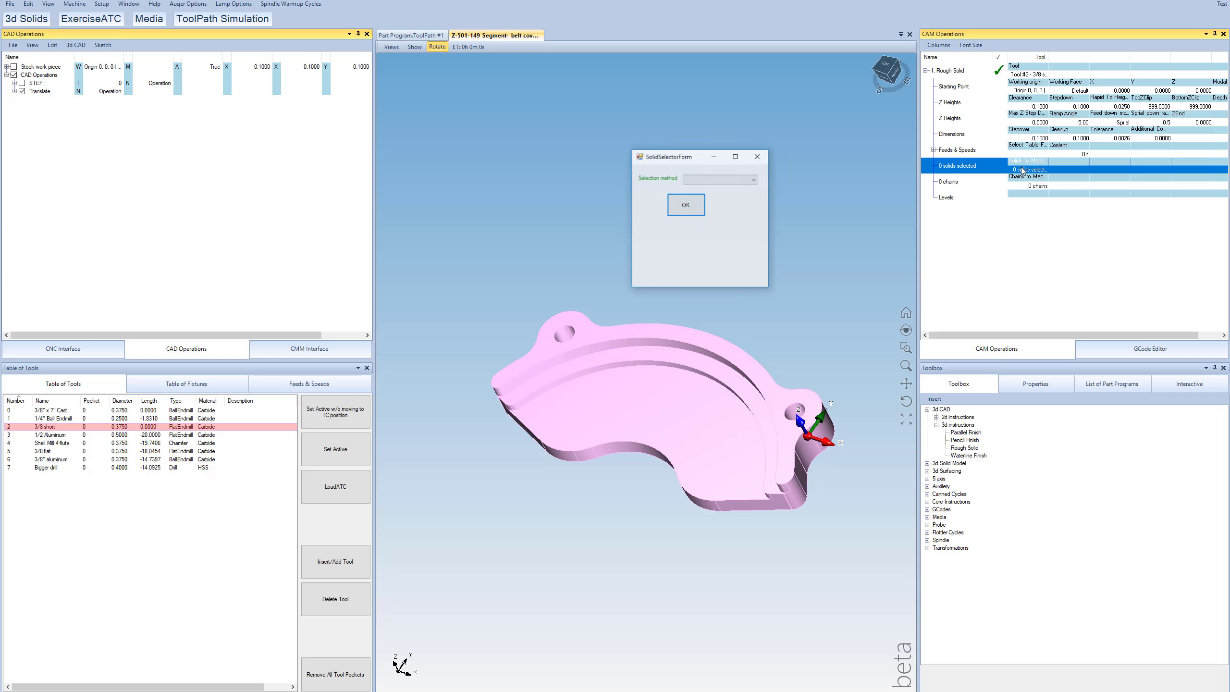
click(685, 208)
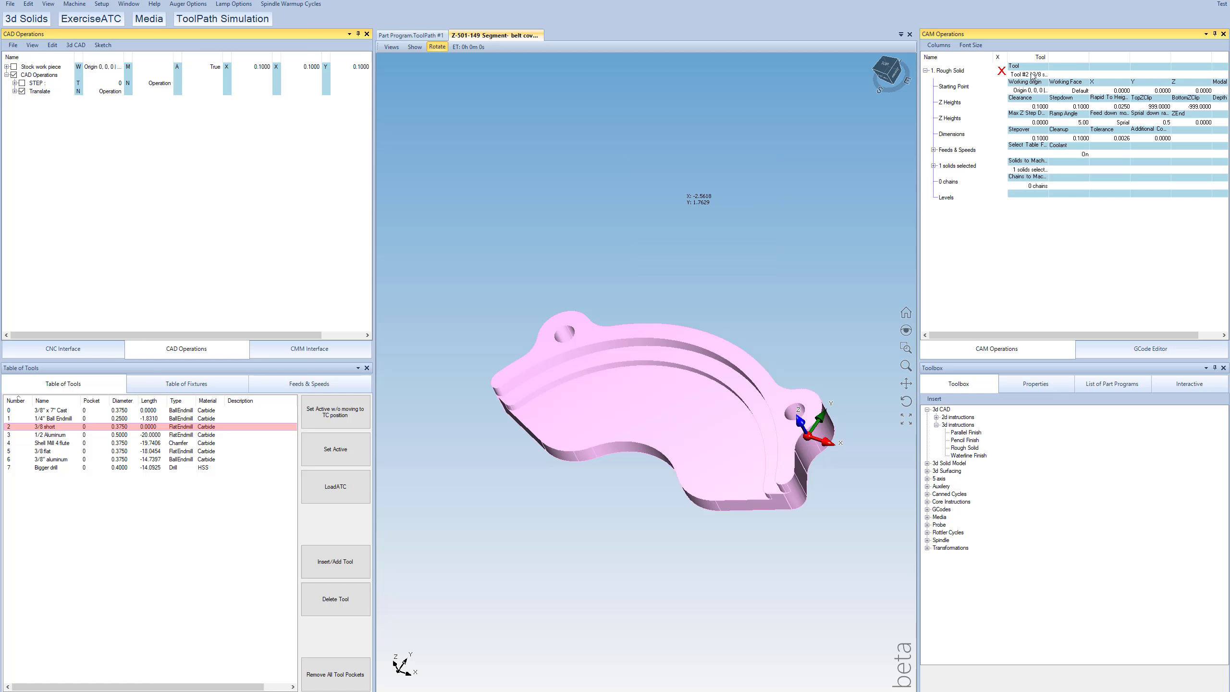
click(1002, 72)
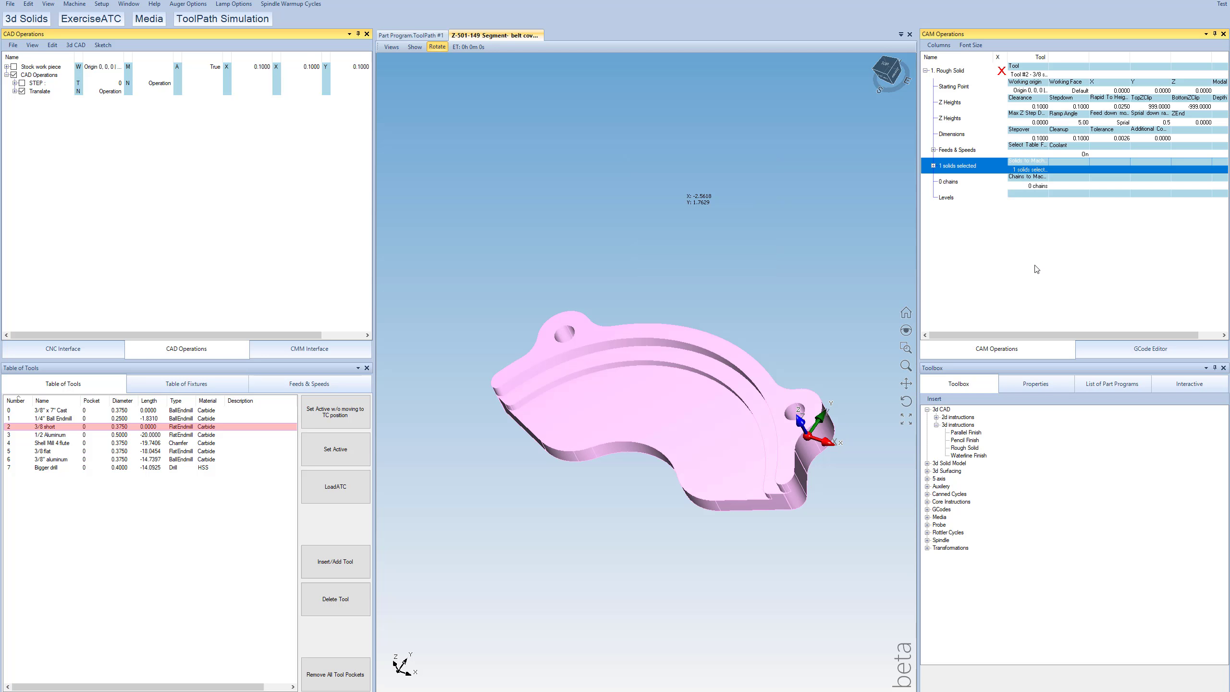
click(1002, 72)
- Examine the roughing passes around the part's outline and over its lower face from above and at an angle
drag(703, 360, 579, 523)
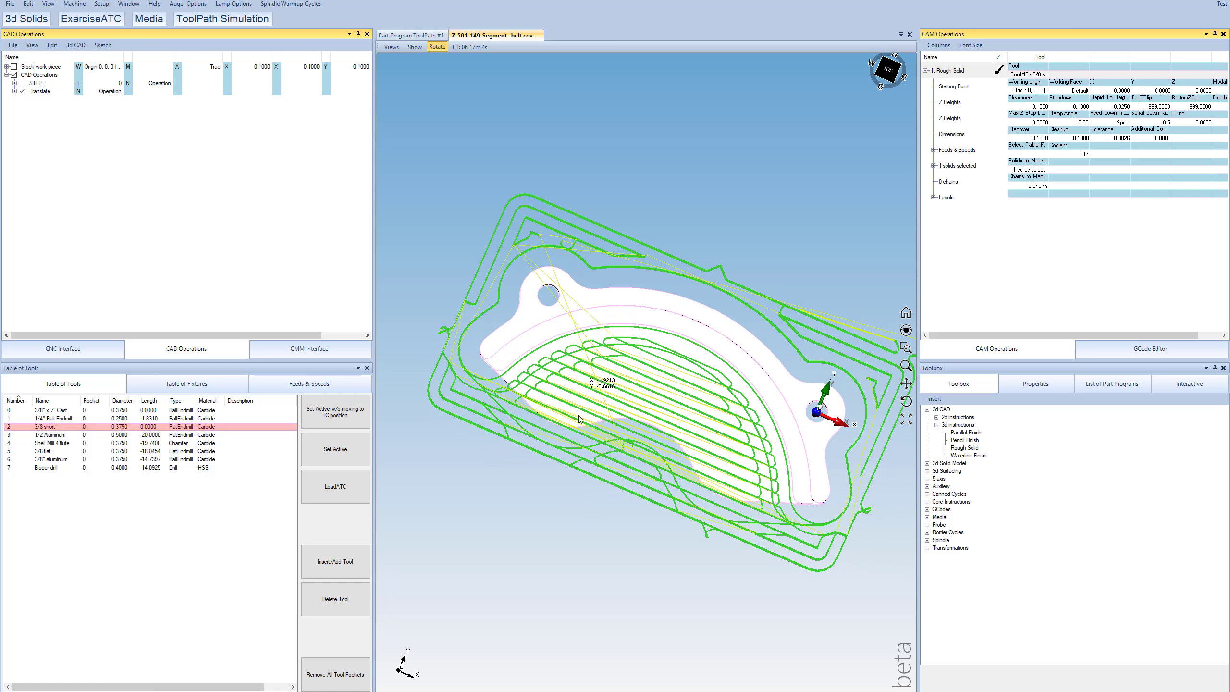
mouse_move(606, 383)
mouse_down()
mouse_move(564, 398)
mouse_move(583, 383)
mouse_up()
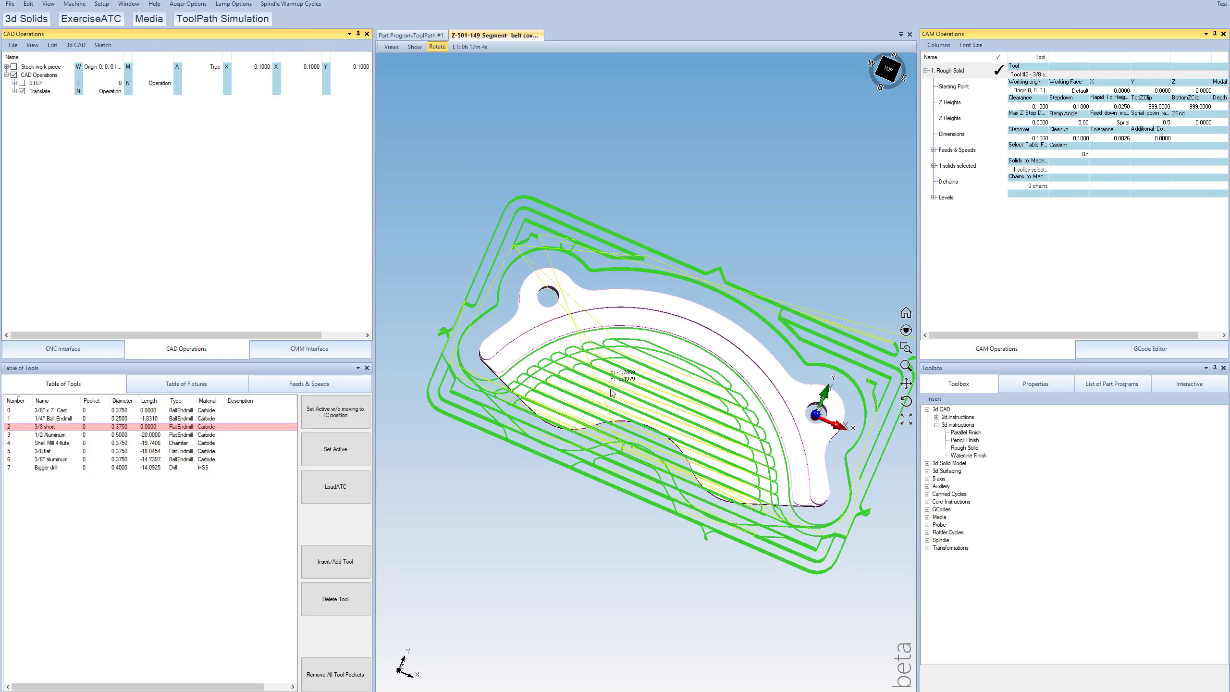
drag(654, 388, 644, 315)
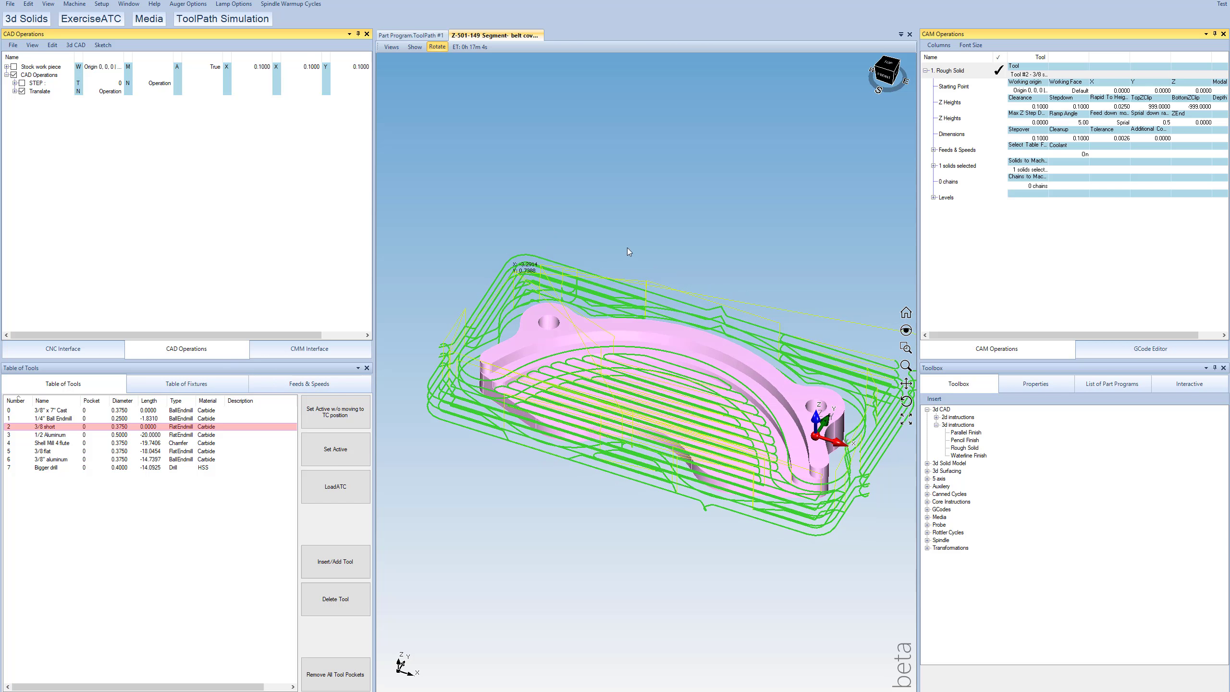
drag(707, 417, 587, 420)
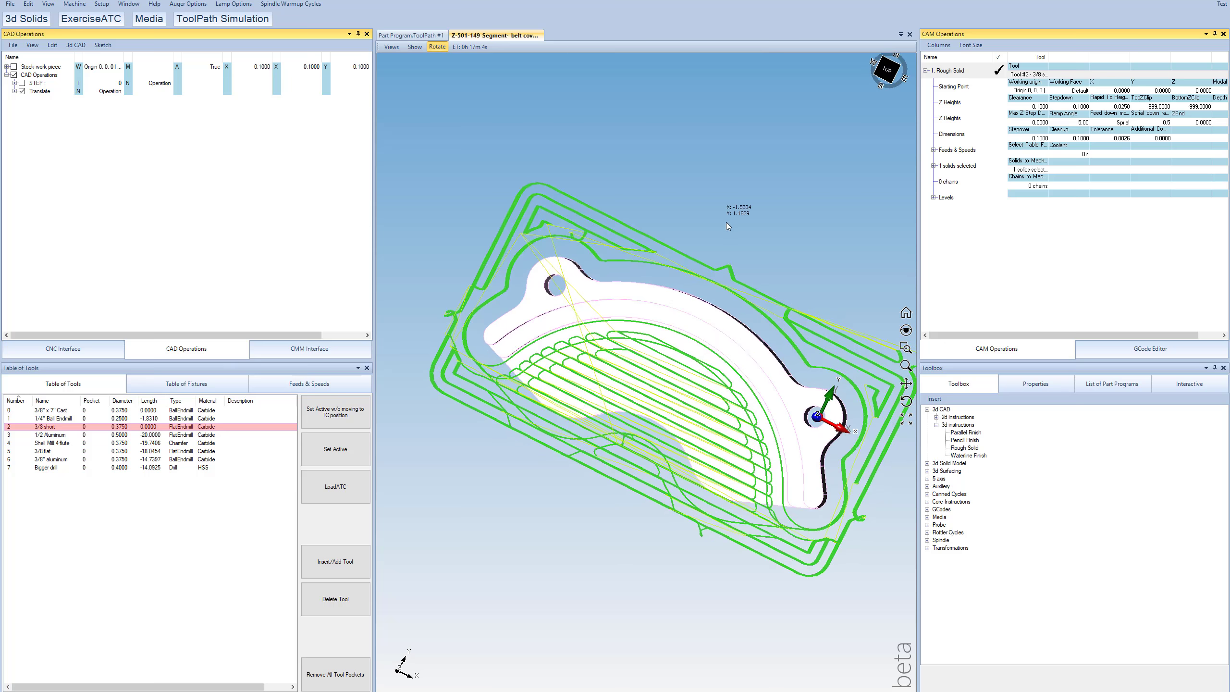
middle_drag(627, 318, 619, 264)
scroll(625, 309, down, 3)
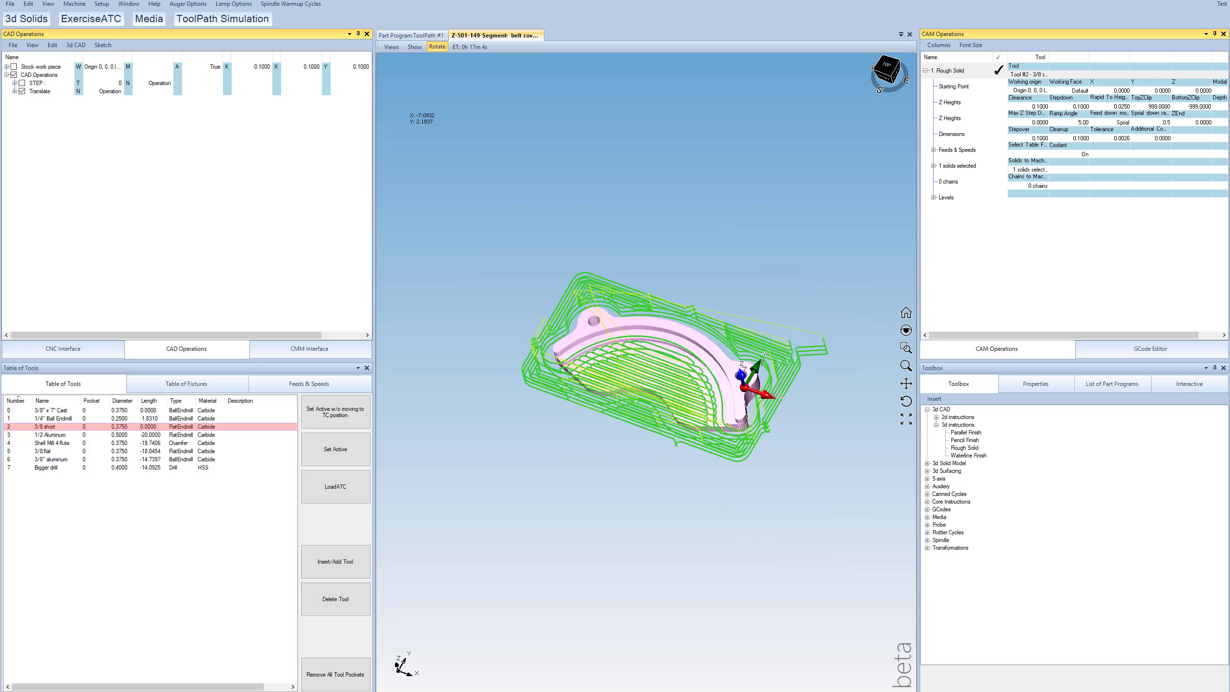
- Open the toolpath simulation and scrub the tool forward and back along the roughing passes
click(205, 20)
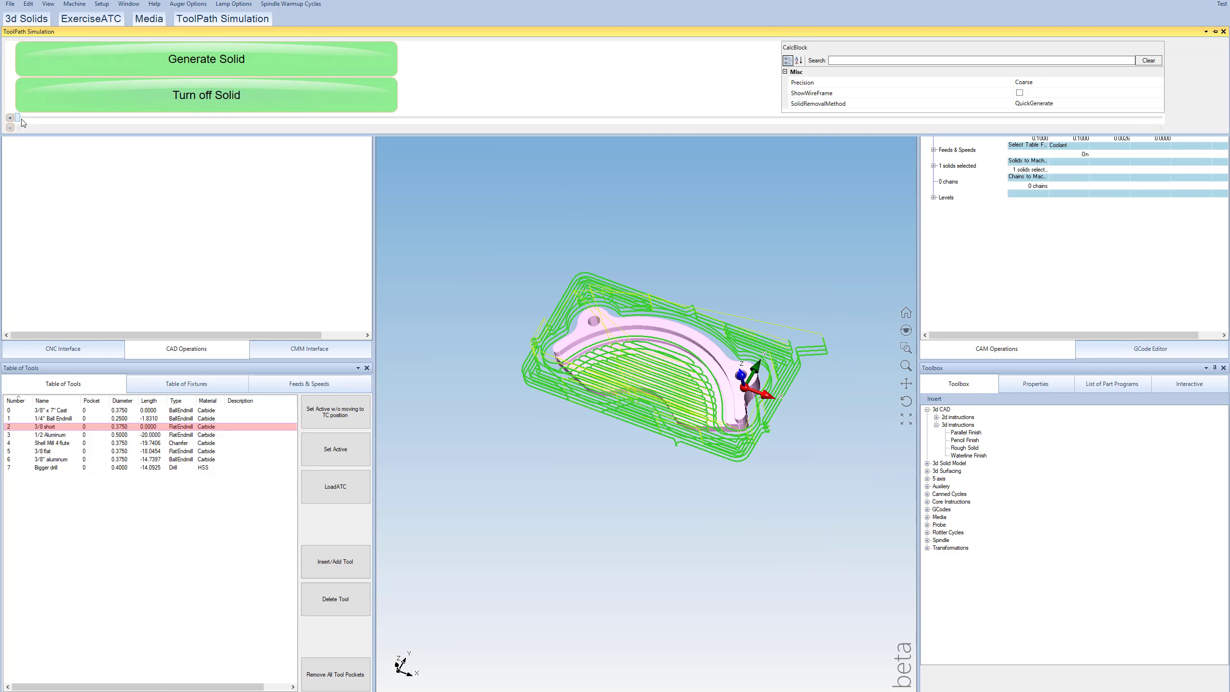
click(43, 120)
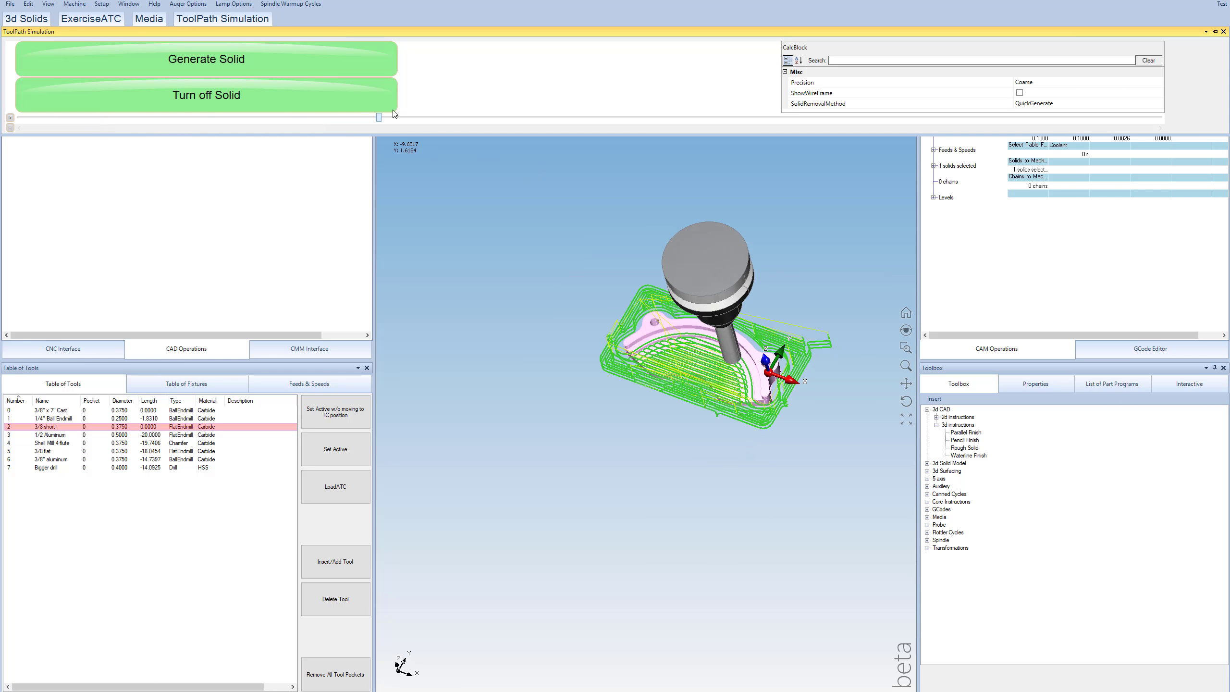
drag(603, 121, 16, 127)
scroll(719, 345, up, 1)
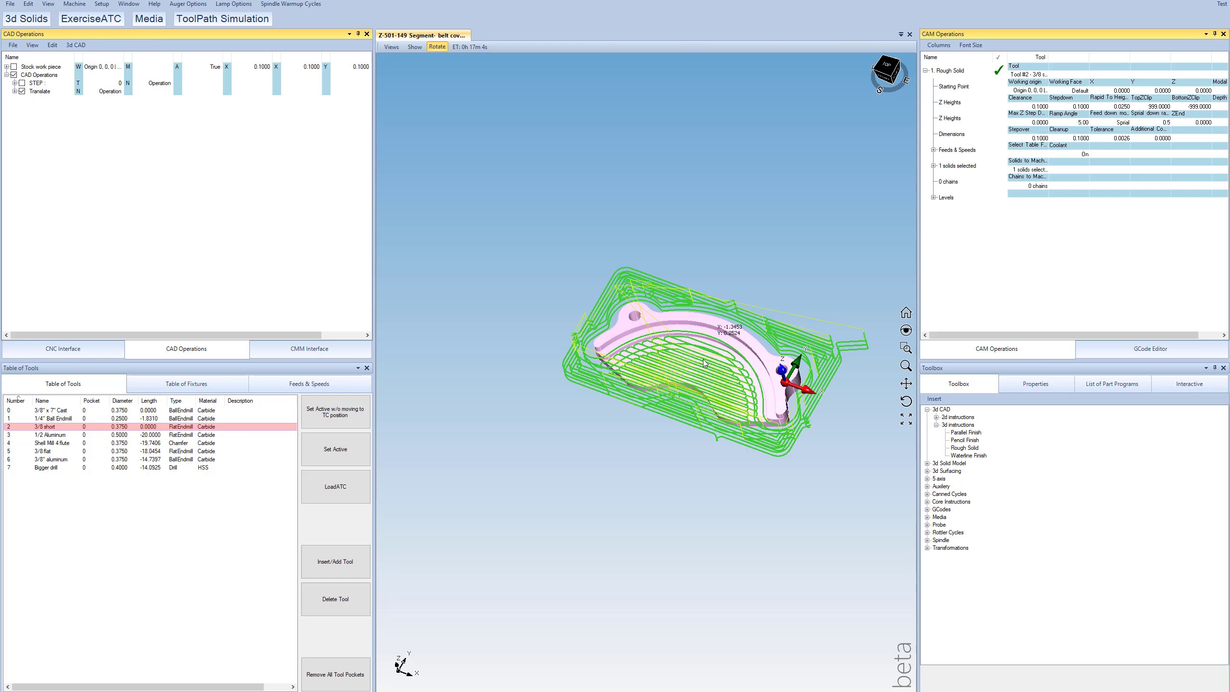
- Collapse the Rough Solid operation and comment it out
double_click(957, 72)
right_click(951, 73)
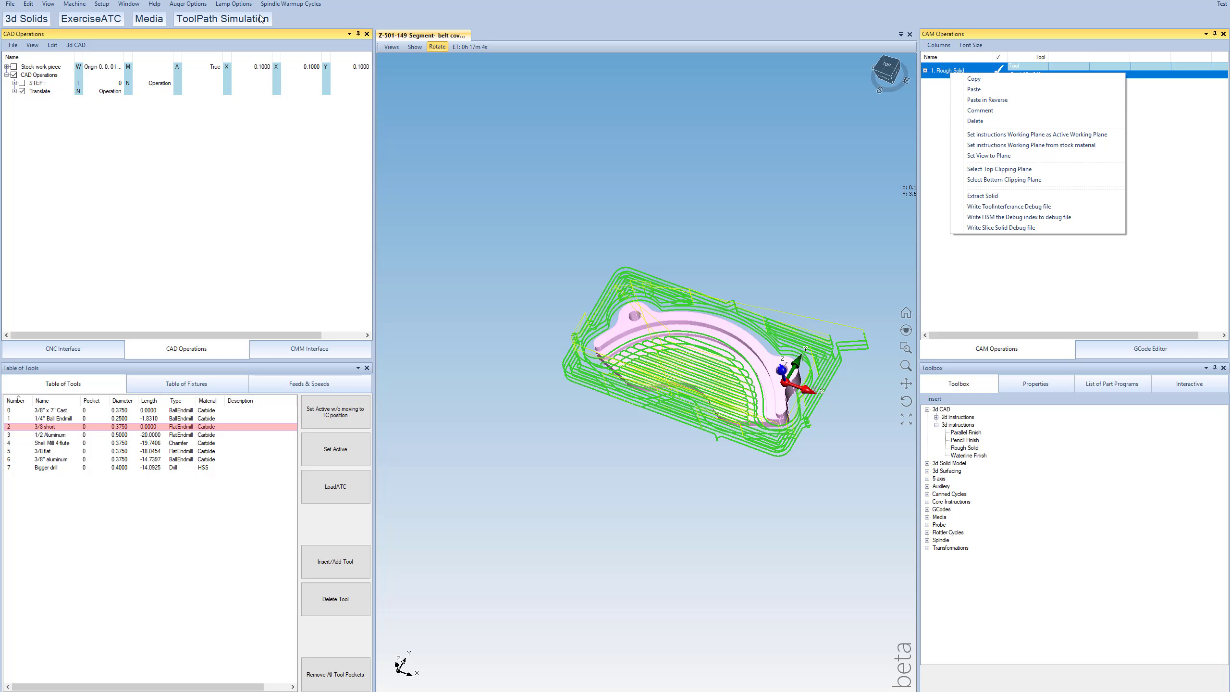
click(991, 111)
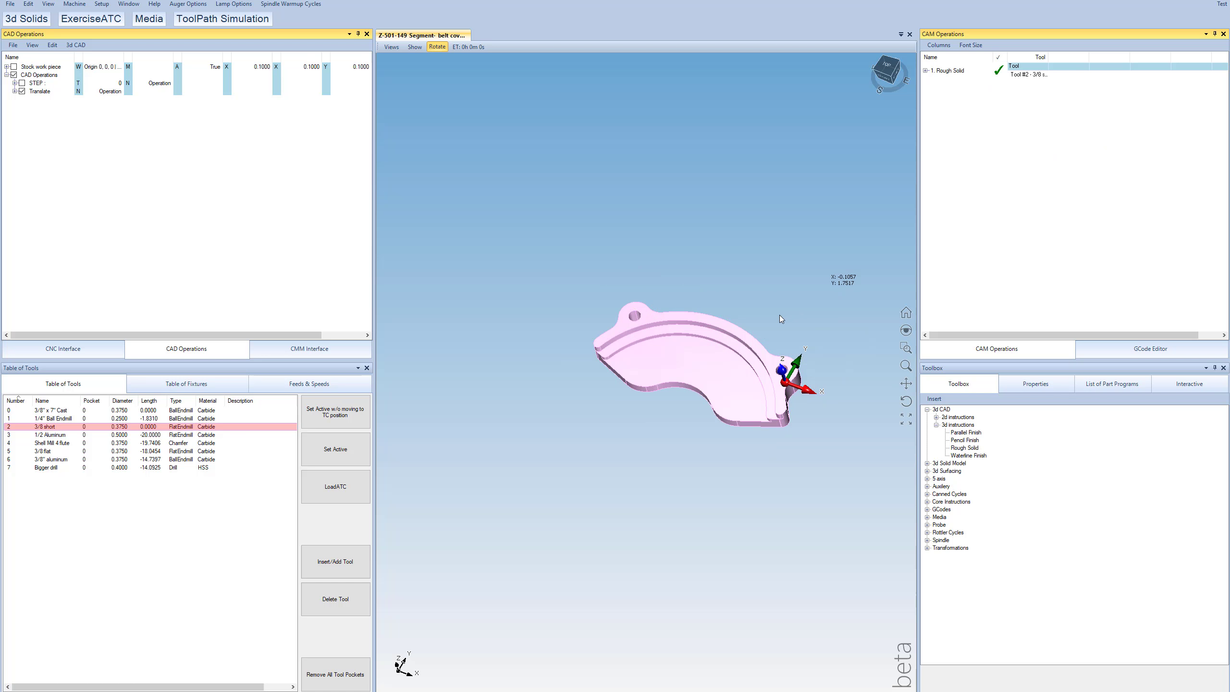
- Add a 2D Profile instruction after the commented-out Rough Solid operation
scroll(781, 316, up, 3)
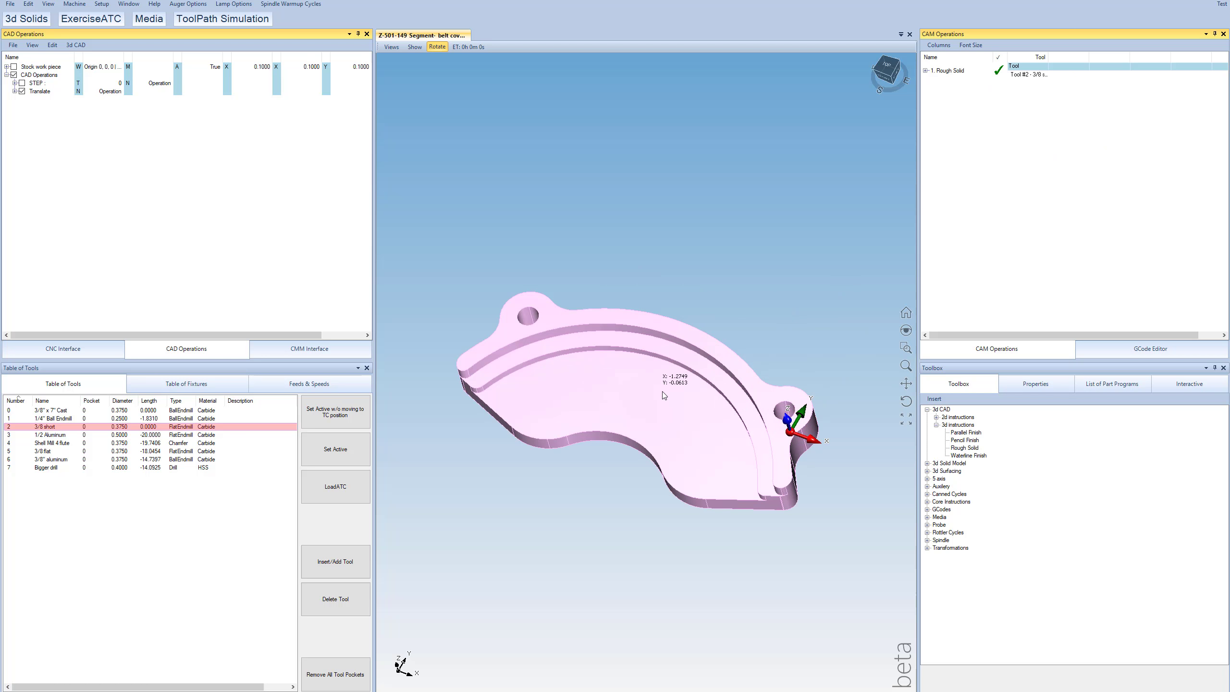
drag(663, 395, 622, 411)
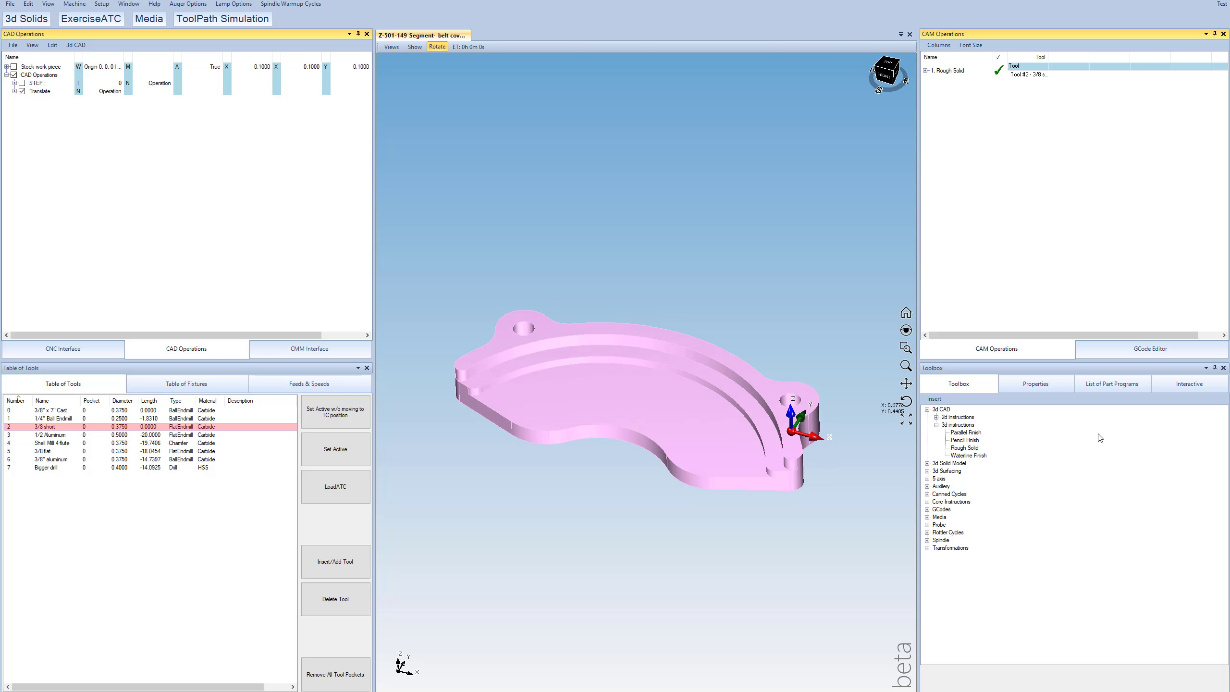
click(936, 425)
click(936, 417)
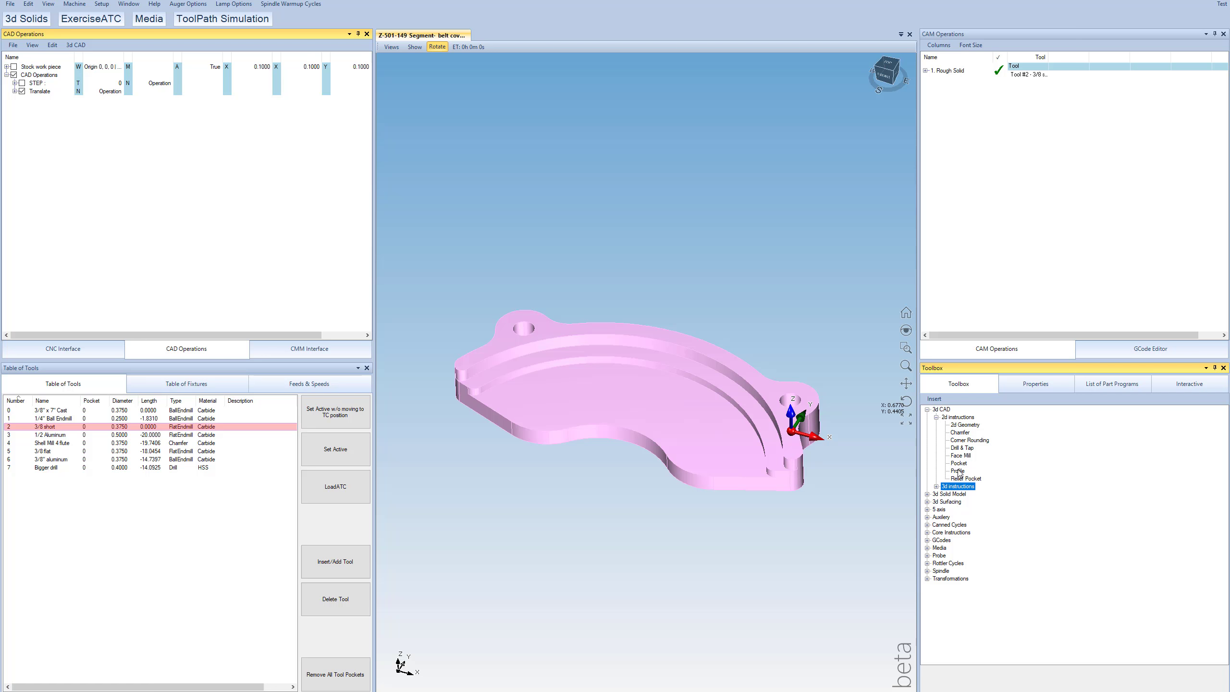
drag(958, 473, 1005, 237)
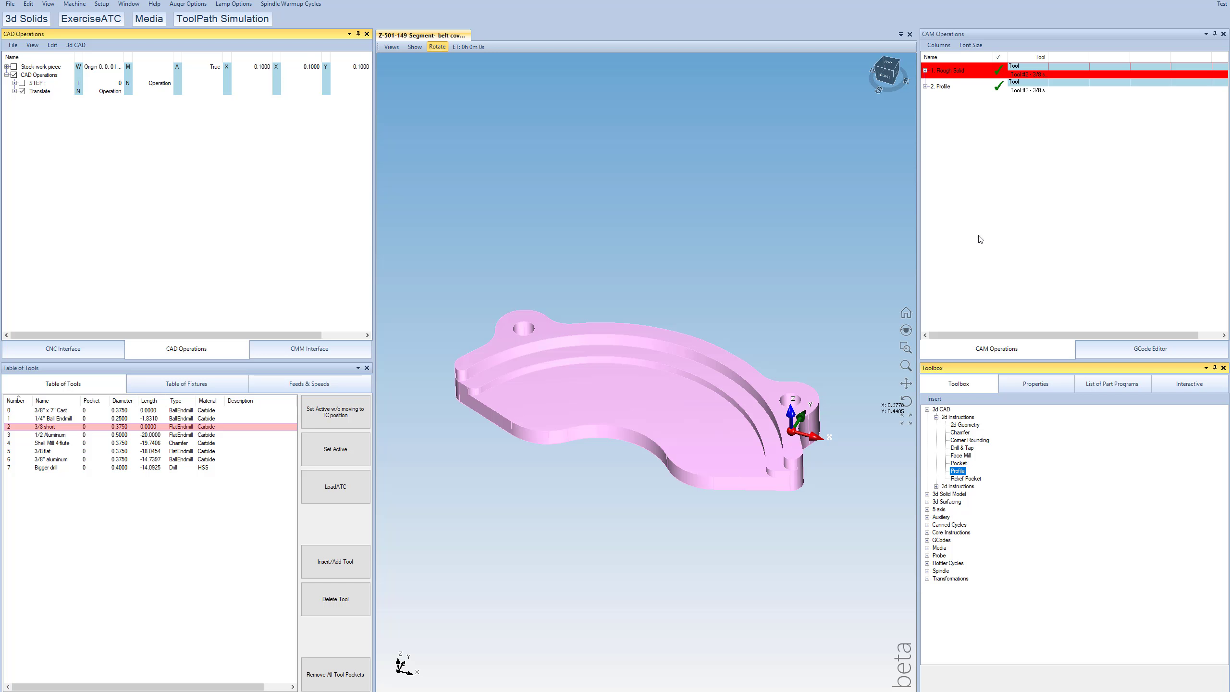
drag(566, 396, 558, 458)
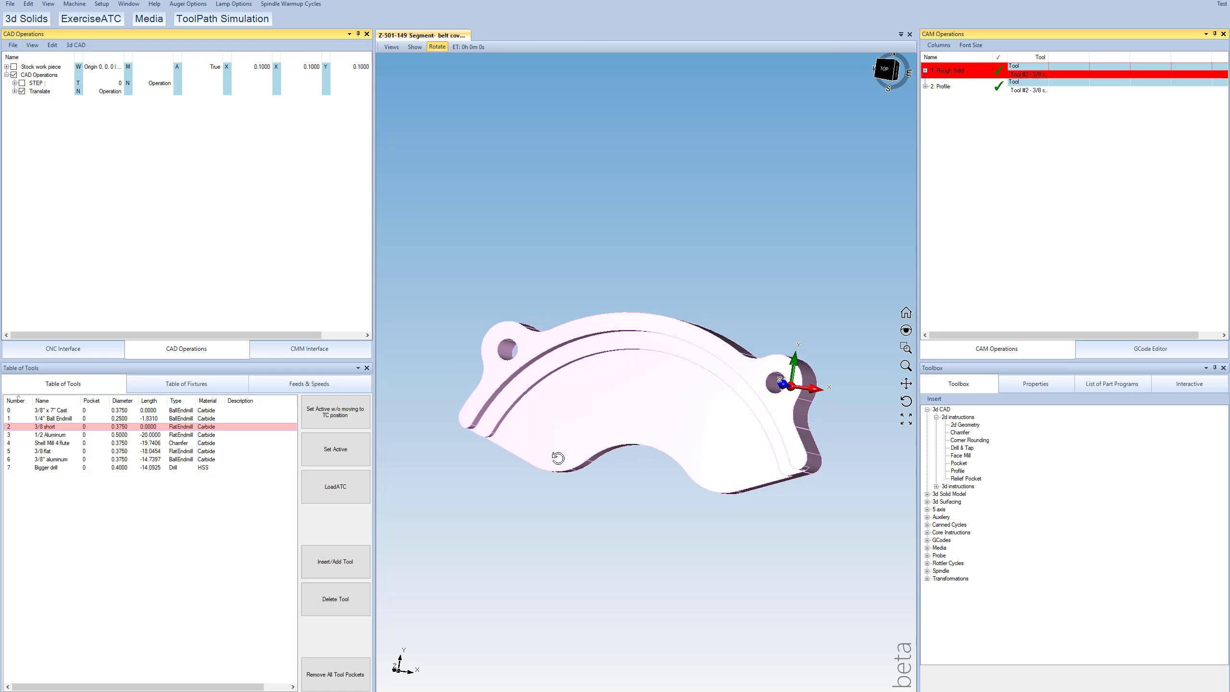
drag(728, 422, 754, 444)
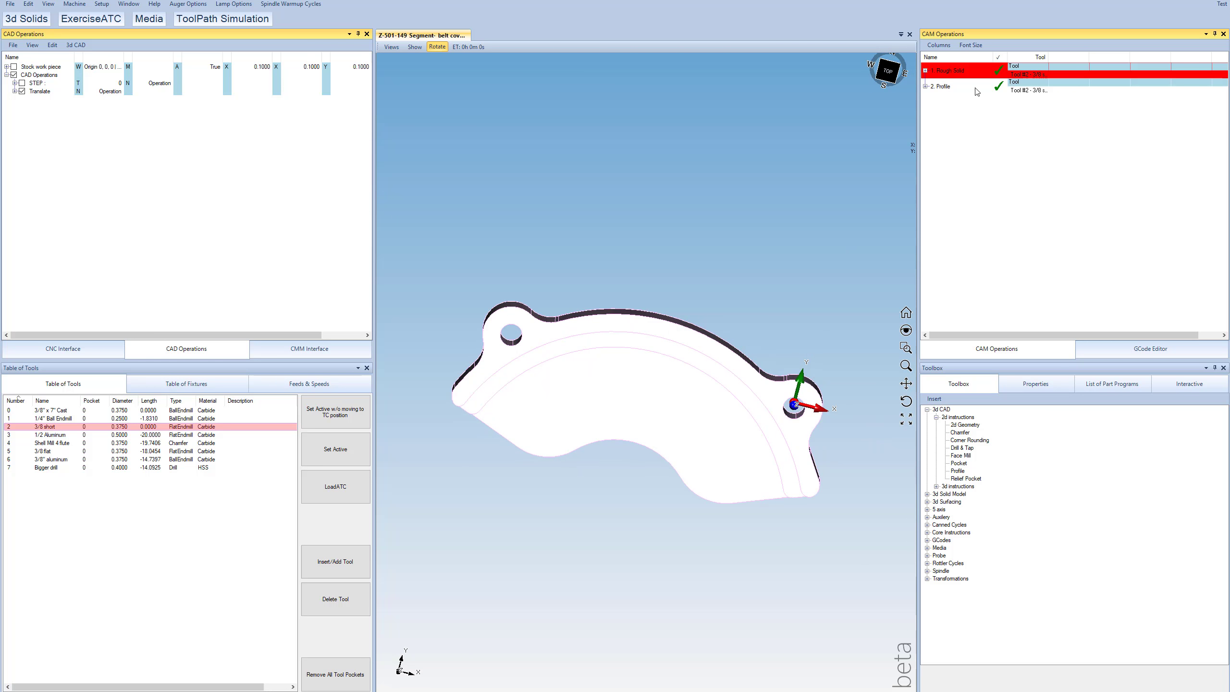
- Expand the Profile operation and select the part's bottom outer edge as an automatic chain to machine
click(926, 87)
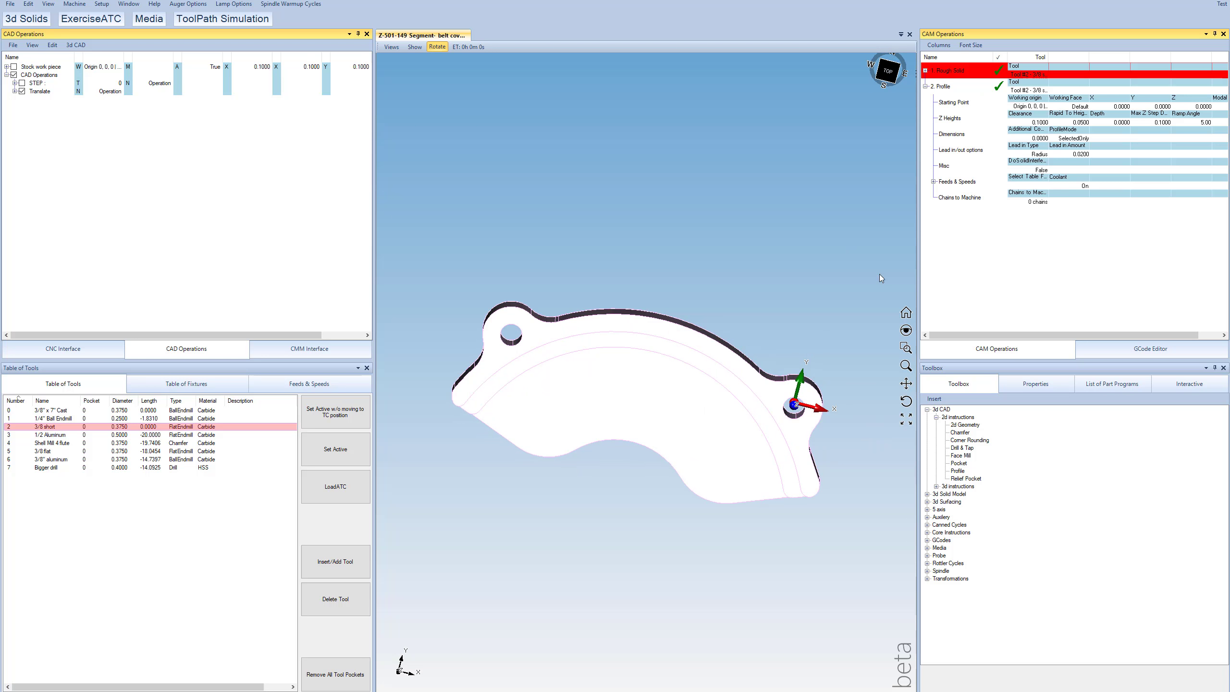
click(1030, 203)
drag(659, 402, 660, 355)
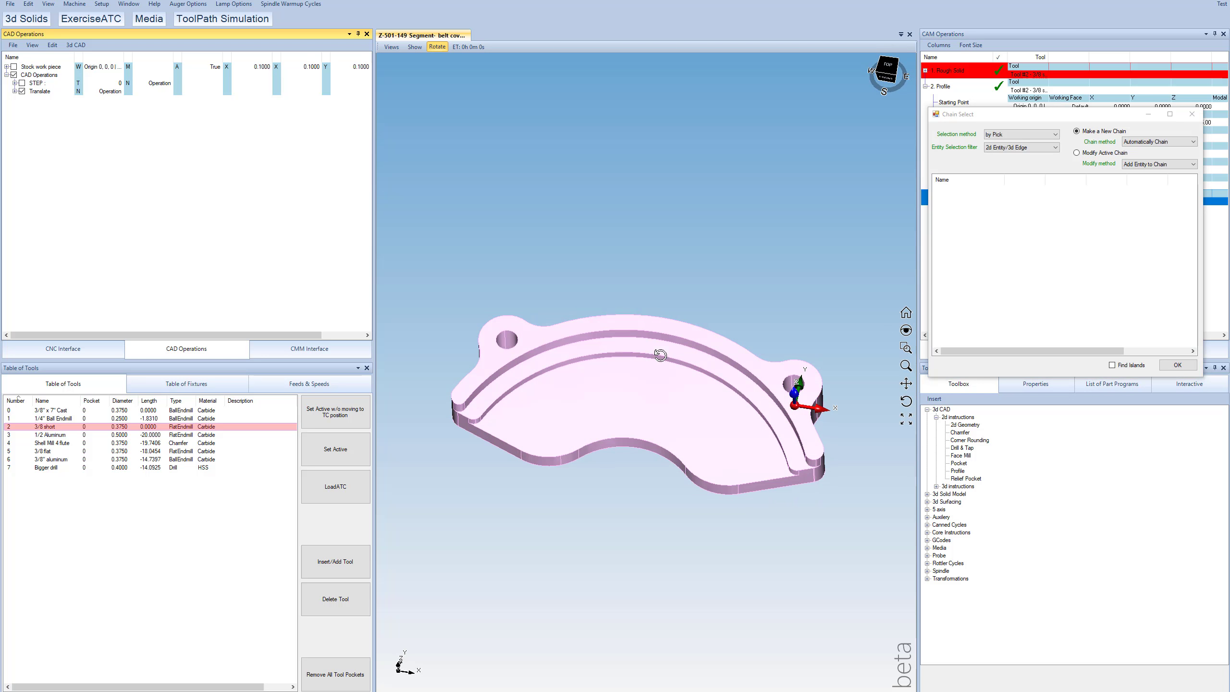
middle_drag(660, 355, 664, 344)
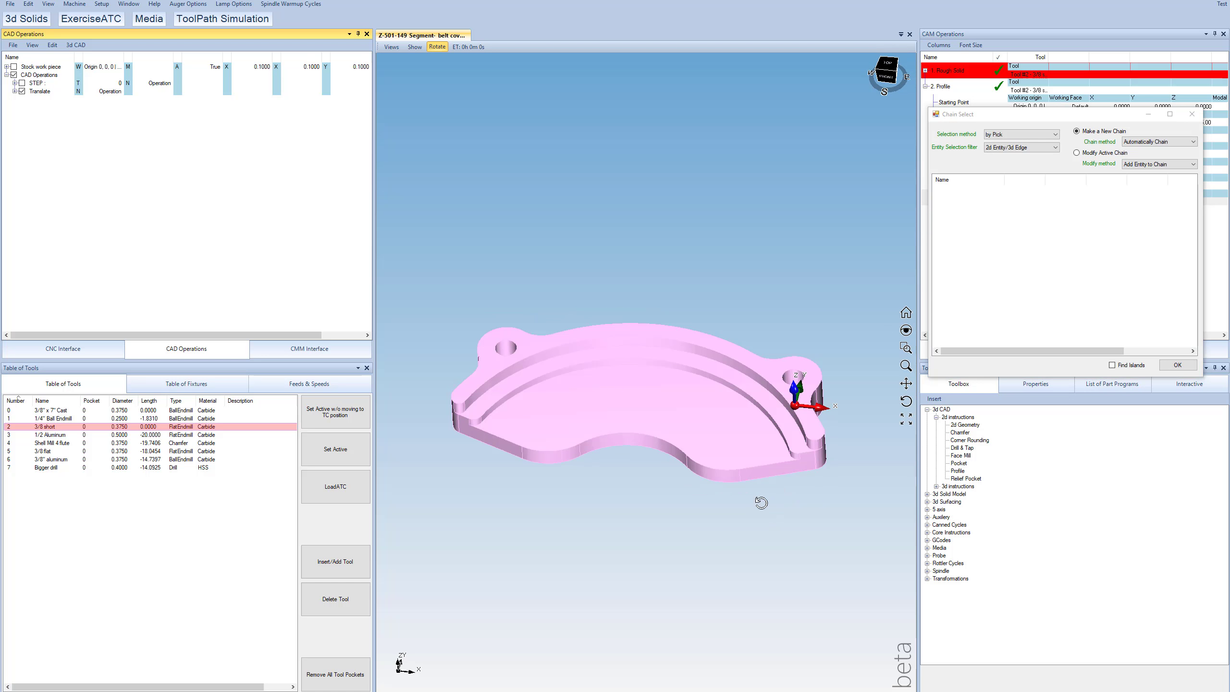
middle_drag(760, 503, 693, 467)
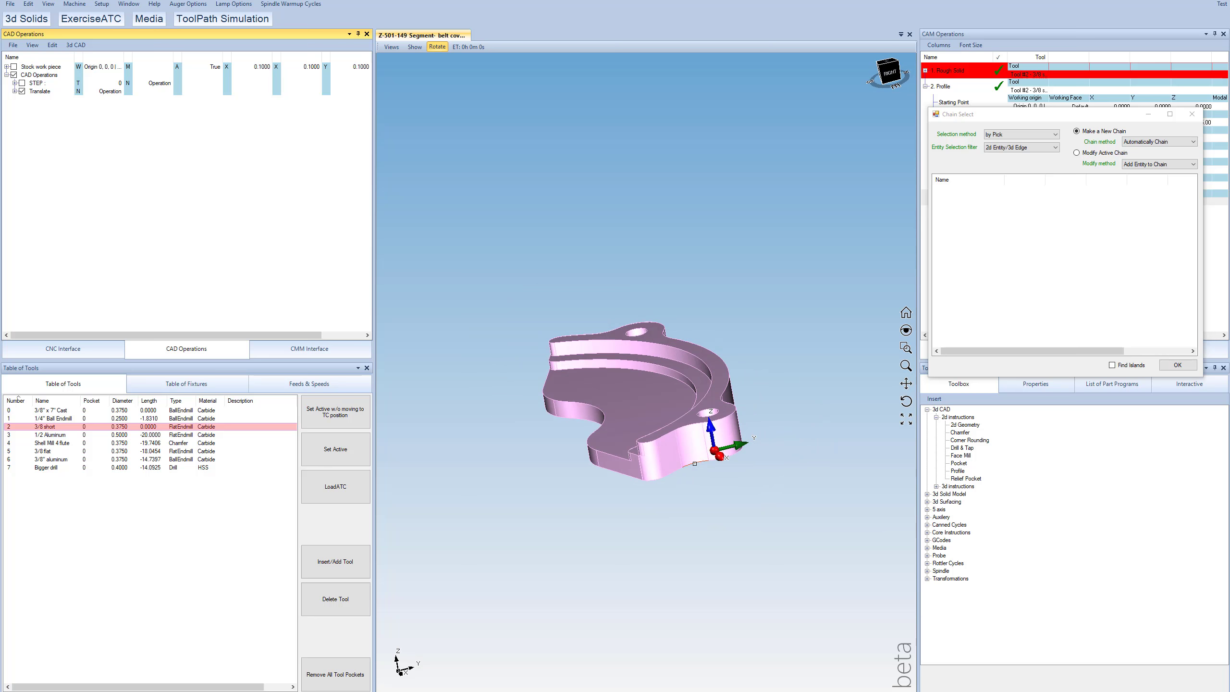
click(695, 463)
right_click(695, 464)
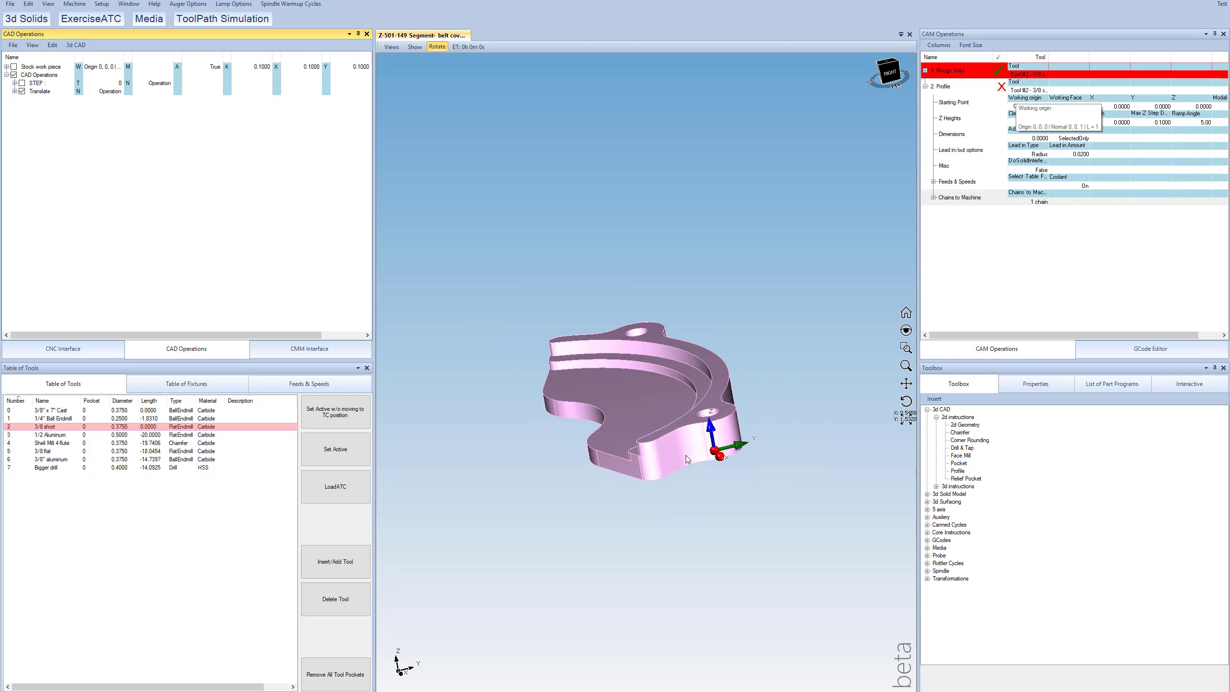
- Generate the Profile toolpath and examine its passes around the part's outer contour
click(1002, 89)
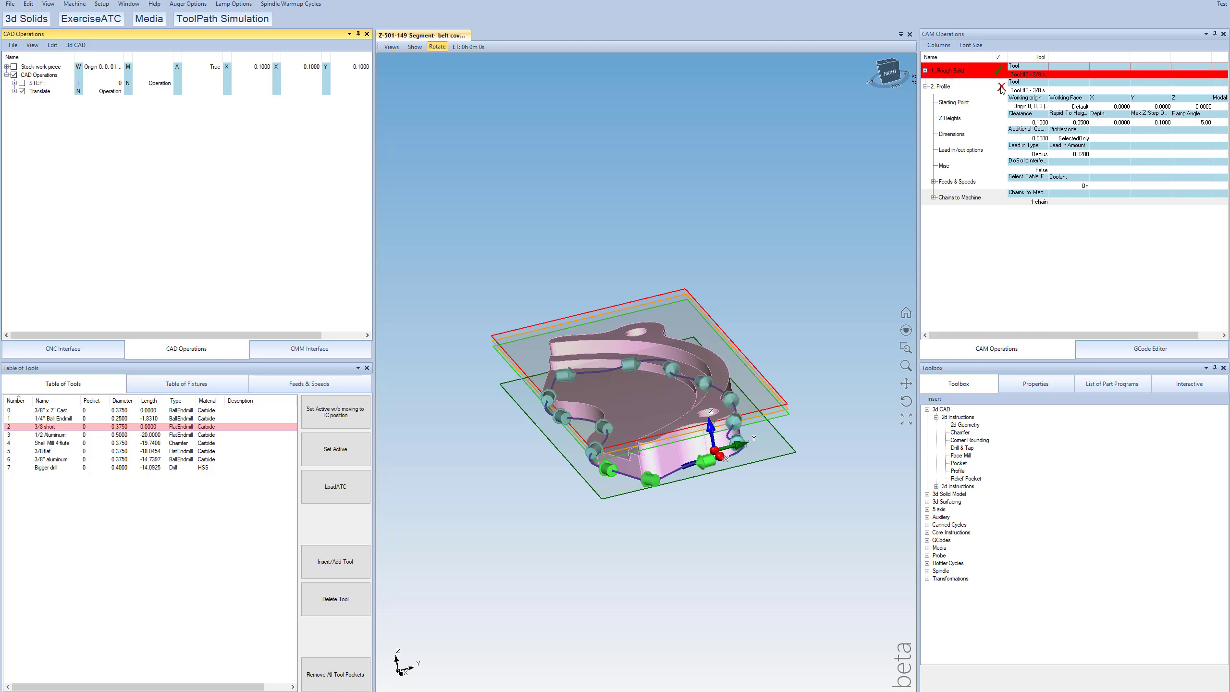
click(979, 294)
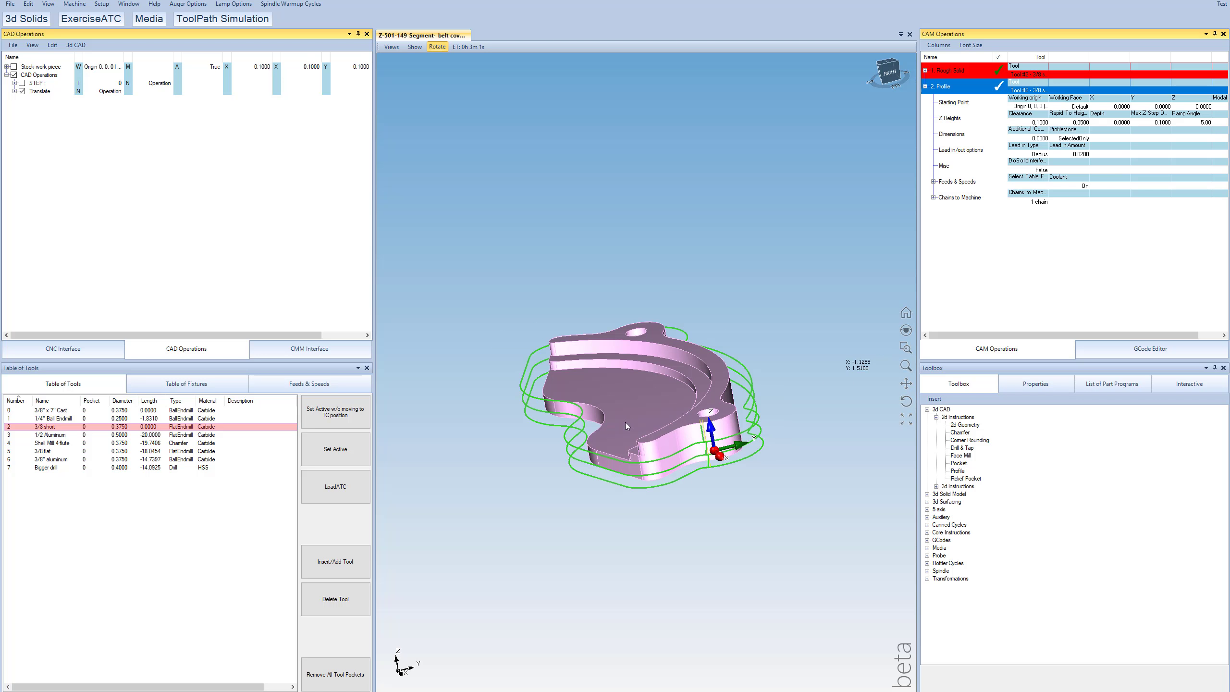
middle_drag(668, 413, 687, 388)
middle_drag(560, 414, 719, 442)
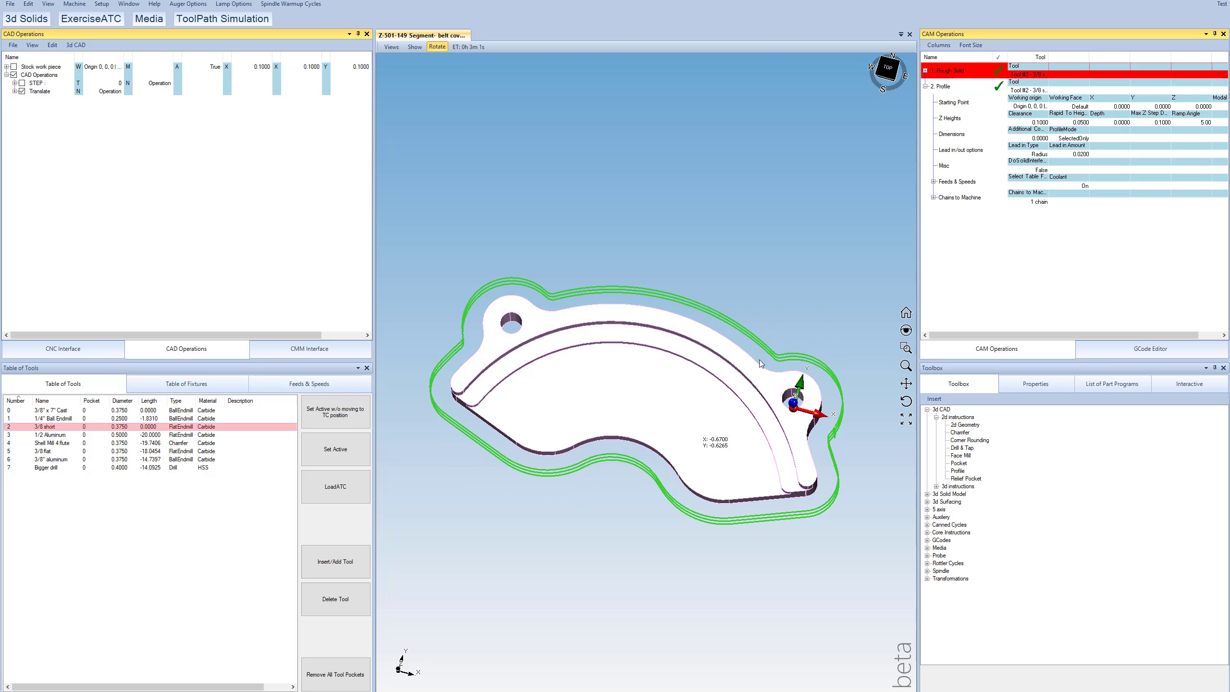
click(1066, 137)
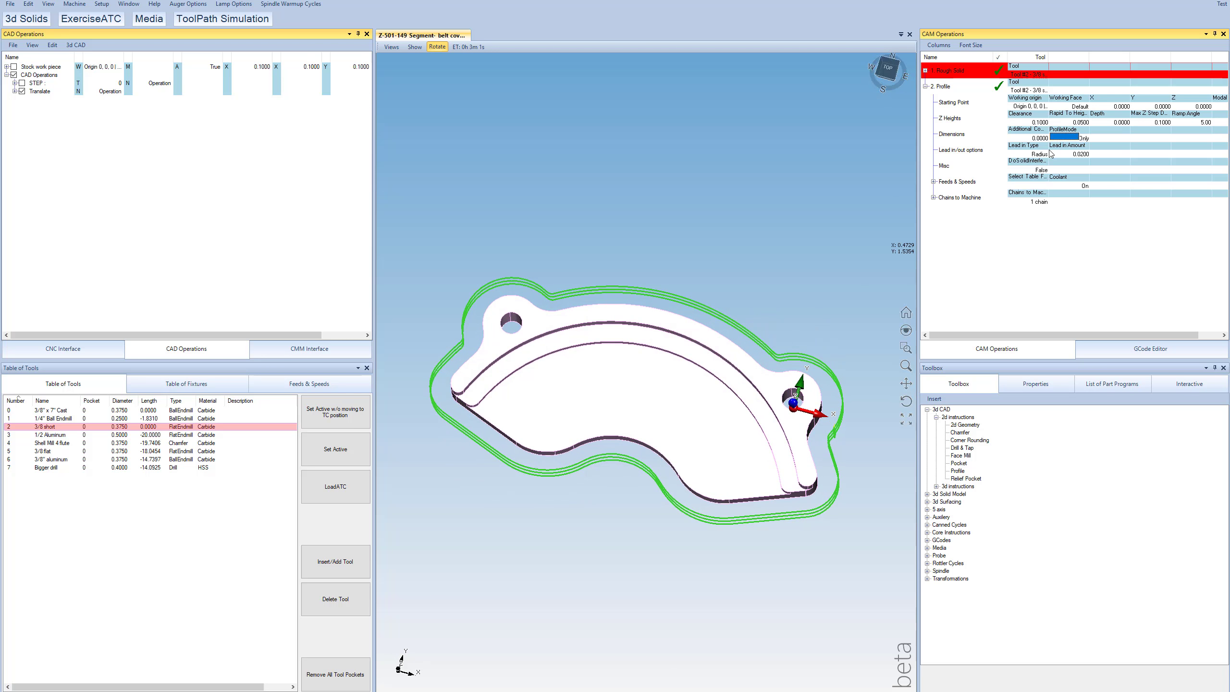
click(1049, 273)
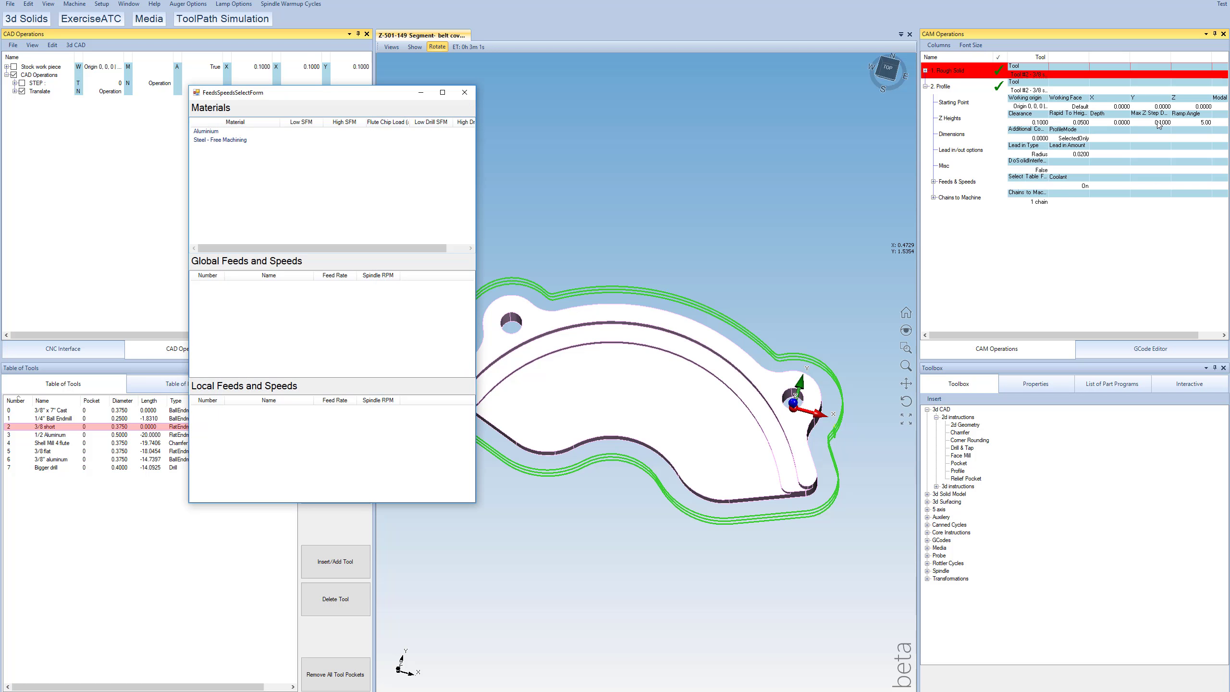
click(464, 93)
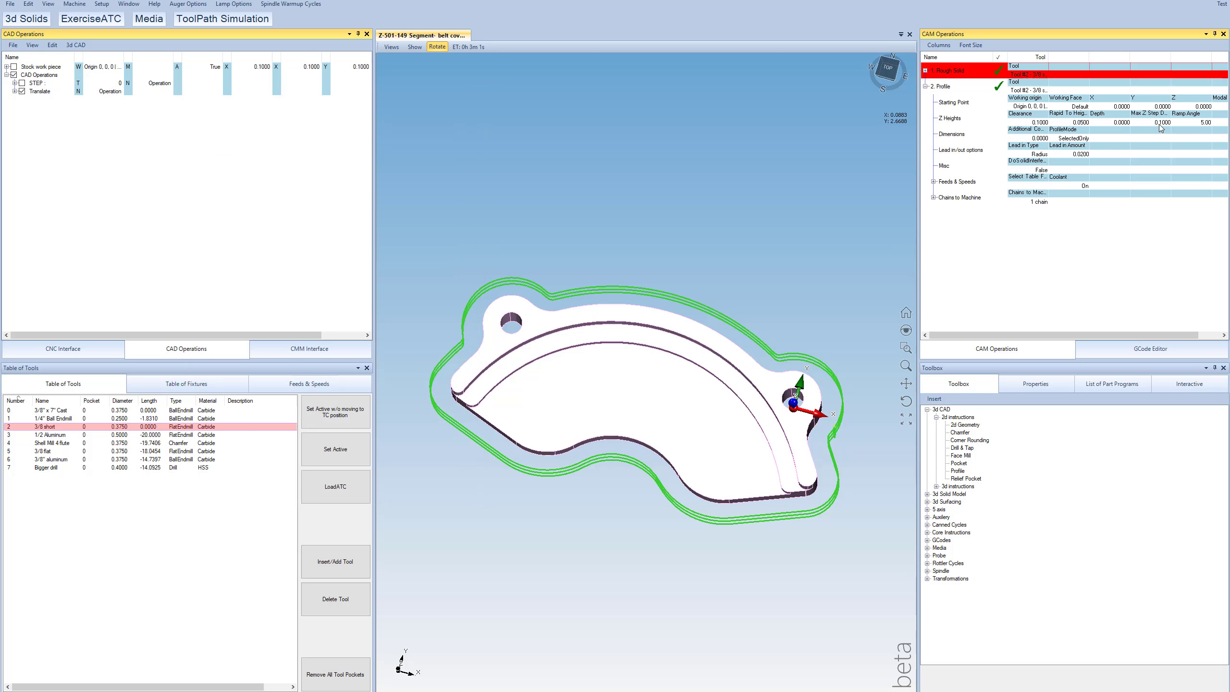
- Set the Profile operation's maximum Z step to 1 and examine the regenerated toolpath around the part's bottom edge
click(1162, 122)
text(1)
key(Return)
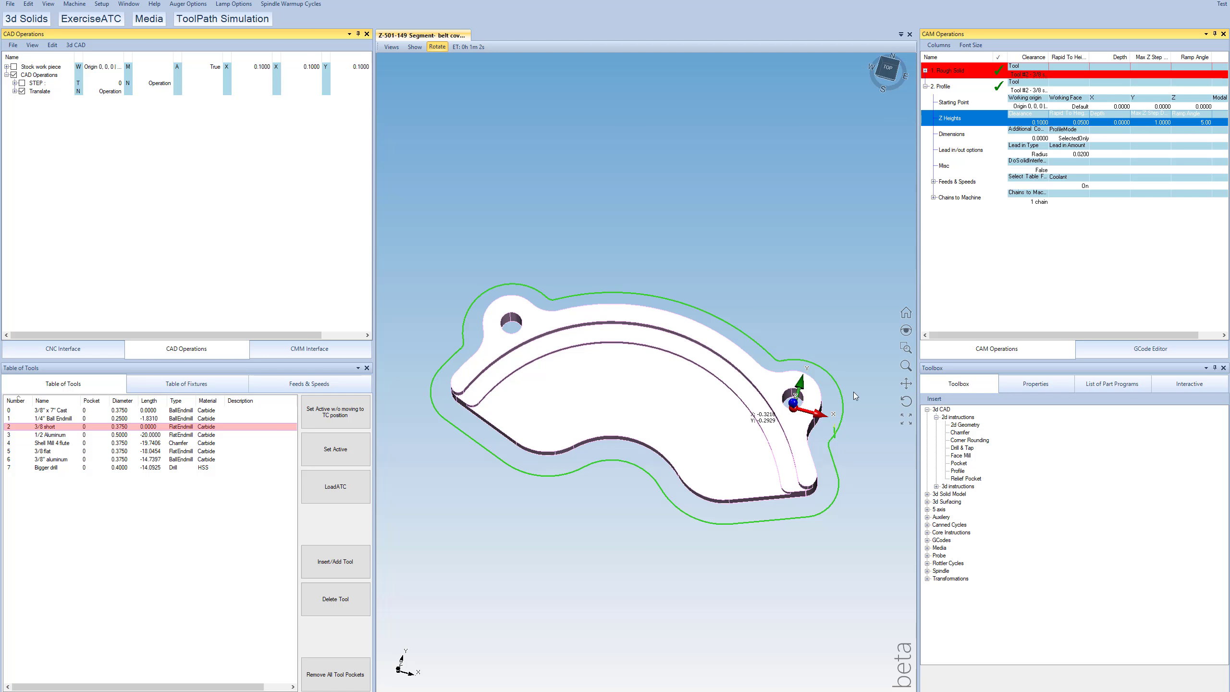
drag(637, 351, 637, 318)
drag(773, 441, 757, 424)
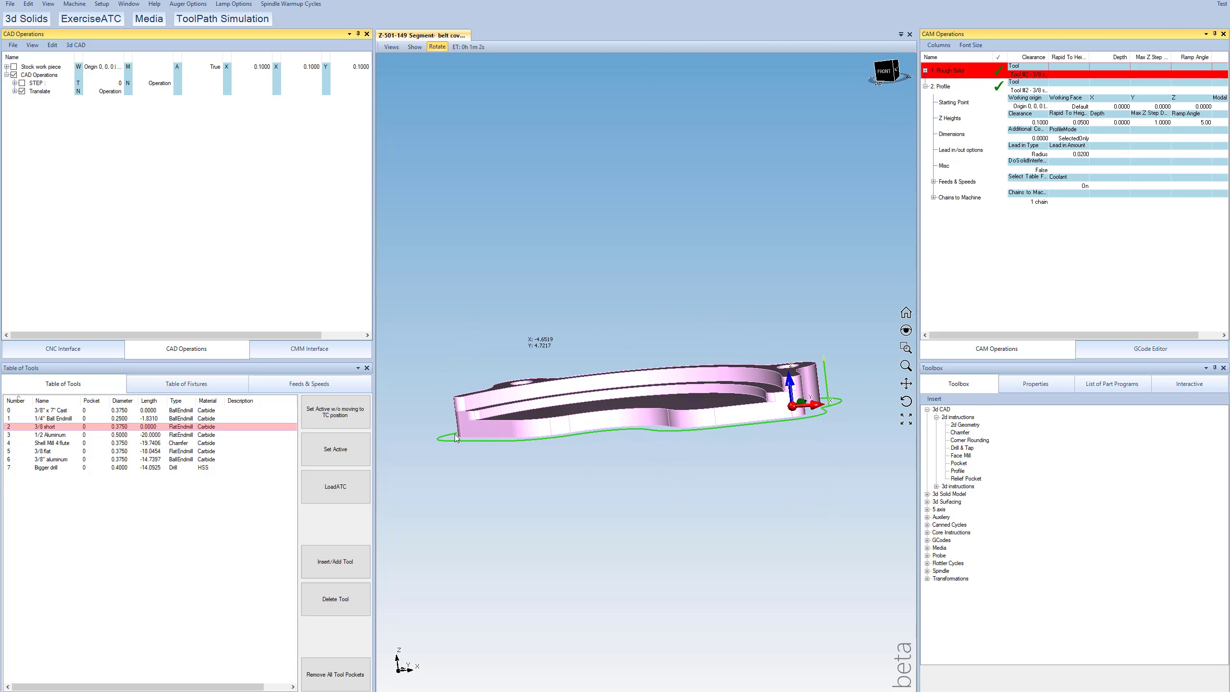
drag(639, 418, 575, 471)
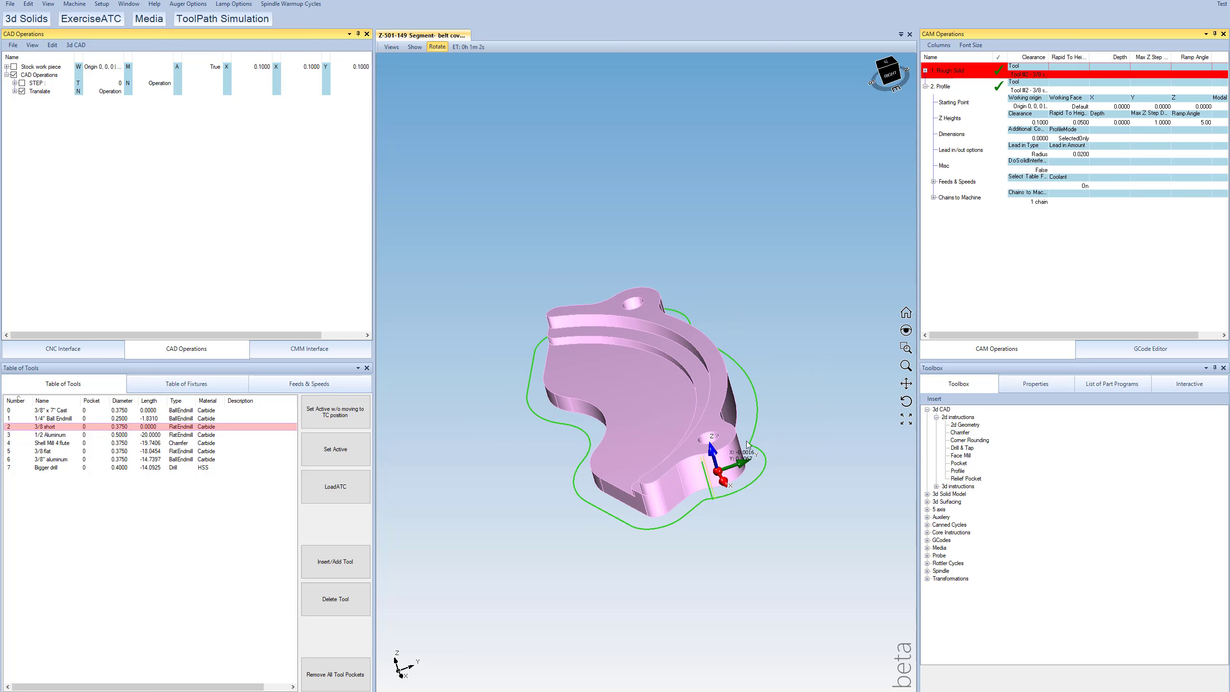
drag(746, 421, 726, 432)
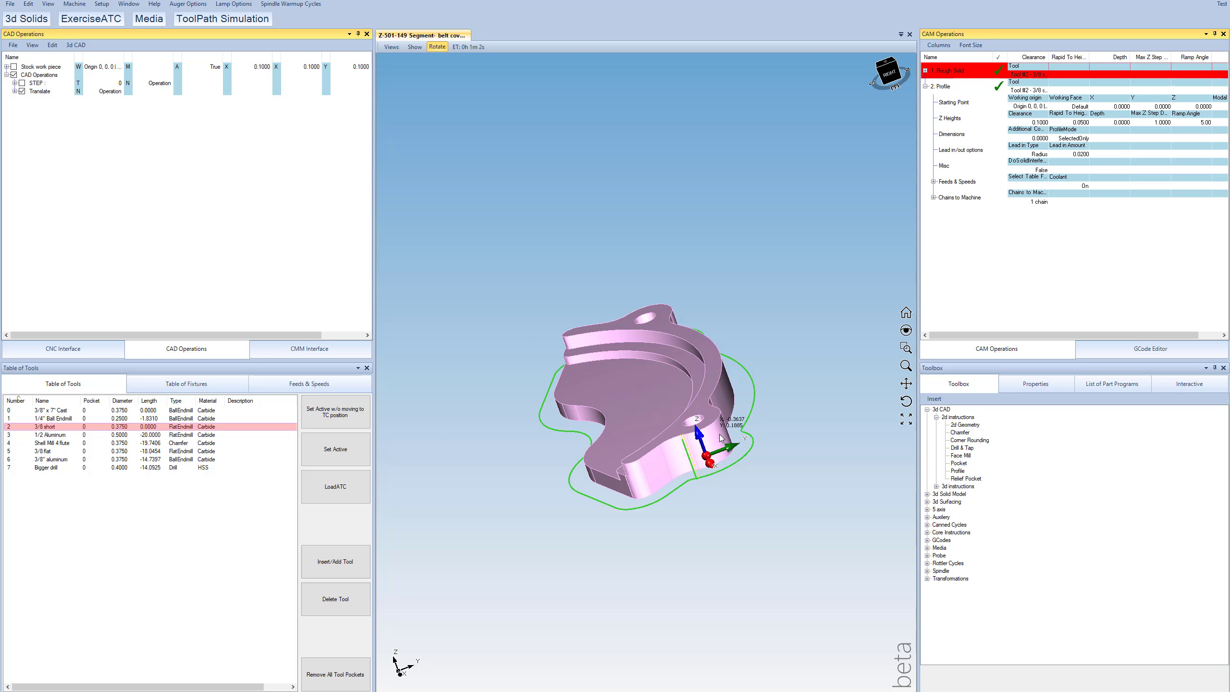
scroll(685, 468, up, 4)
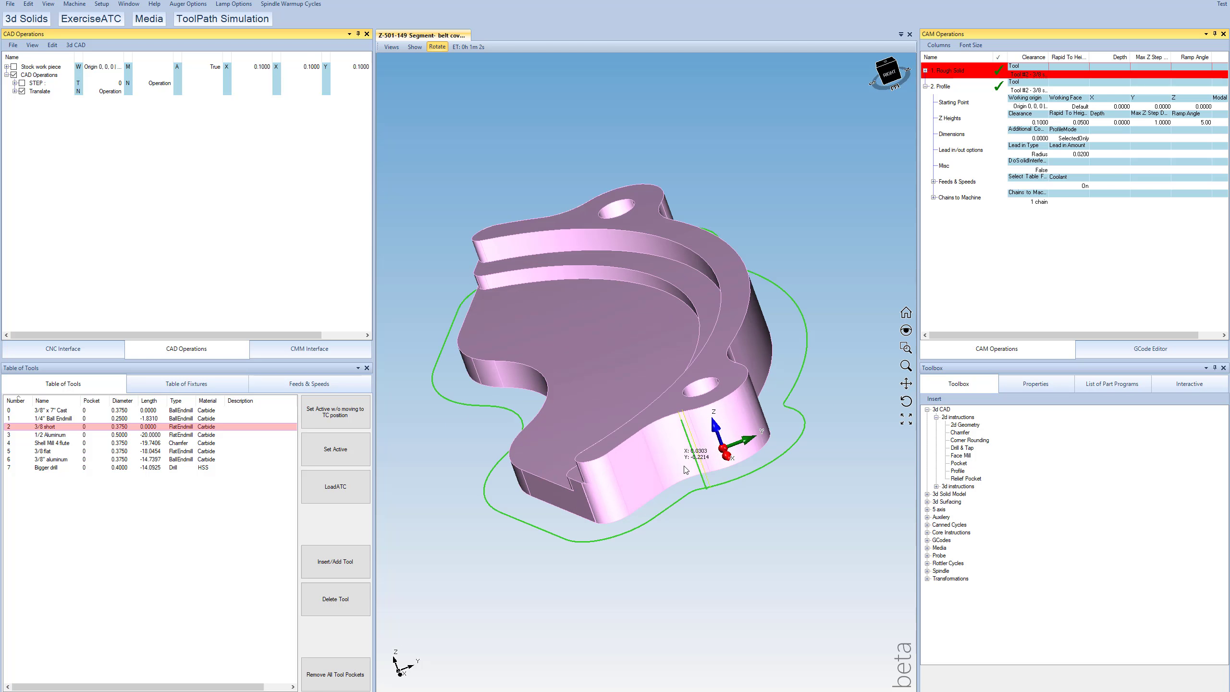
scroll(685, 469, up, 2)
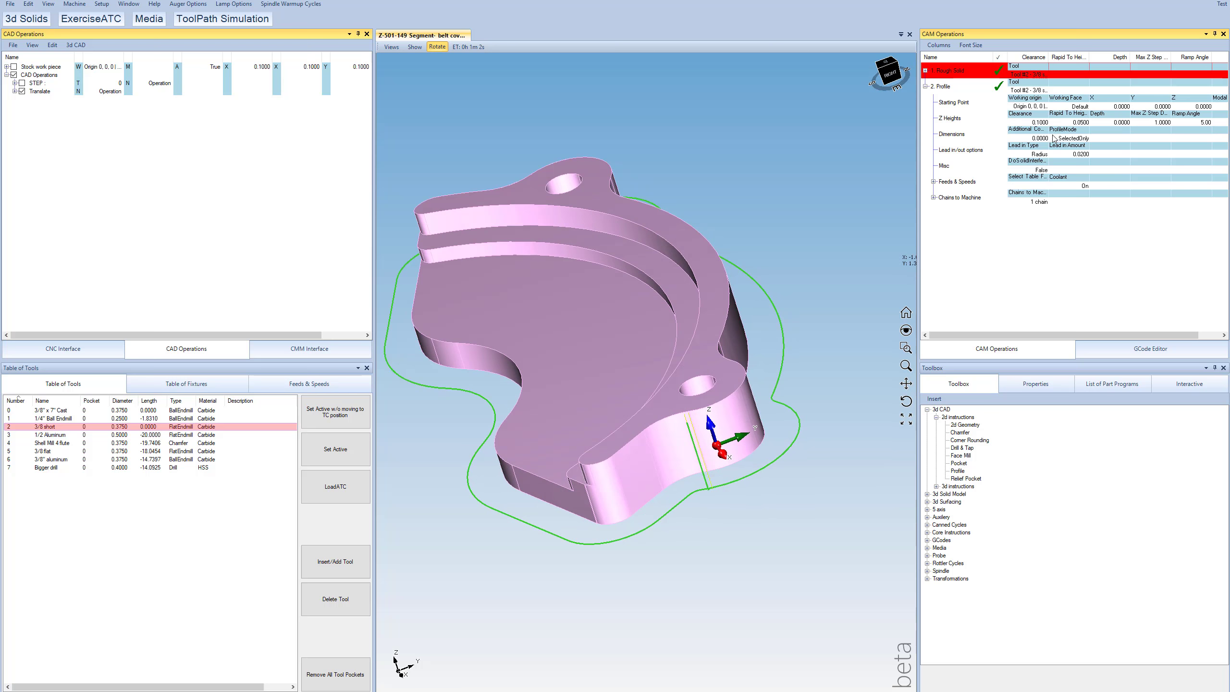
- Set the Profile operation's additional compensation to 0.01
mouse_move(1035, 141)
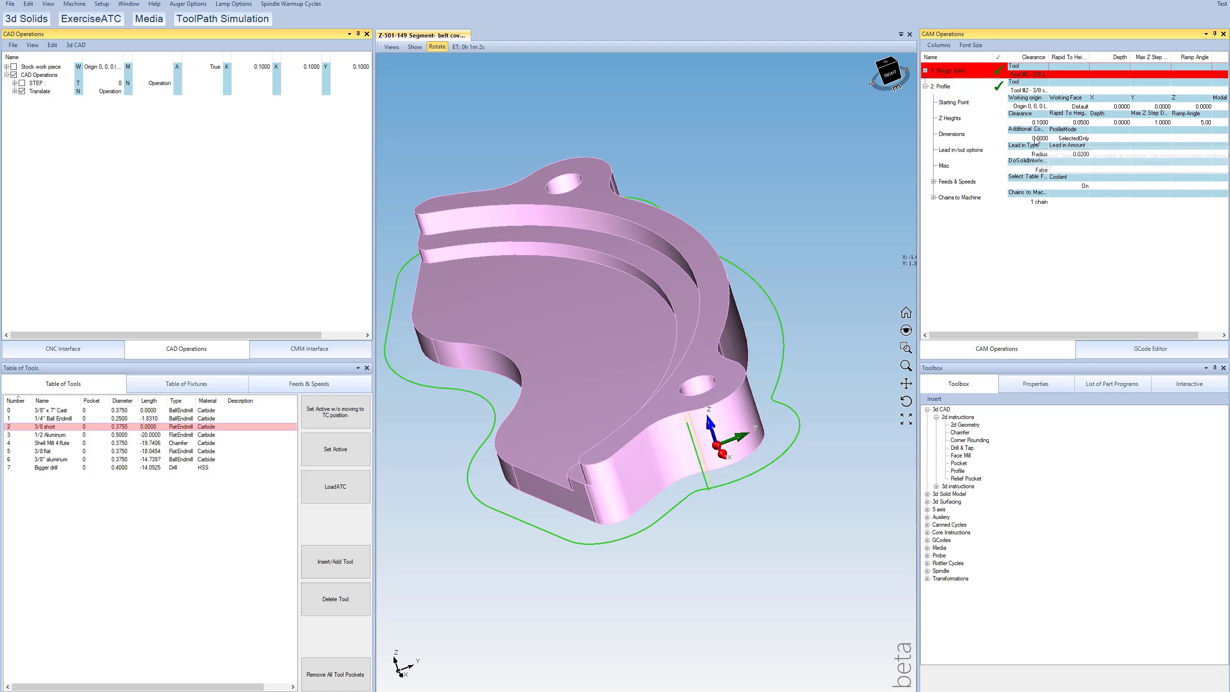
click(1035, 139)
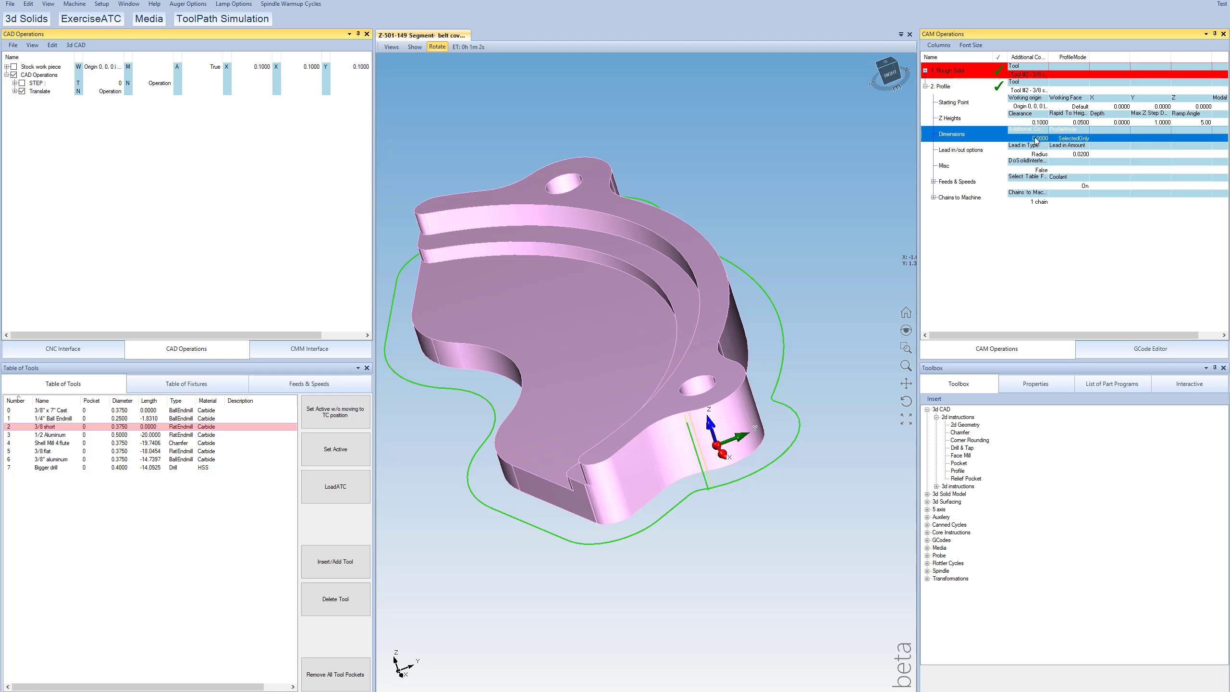
text(.01)
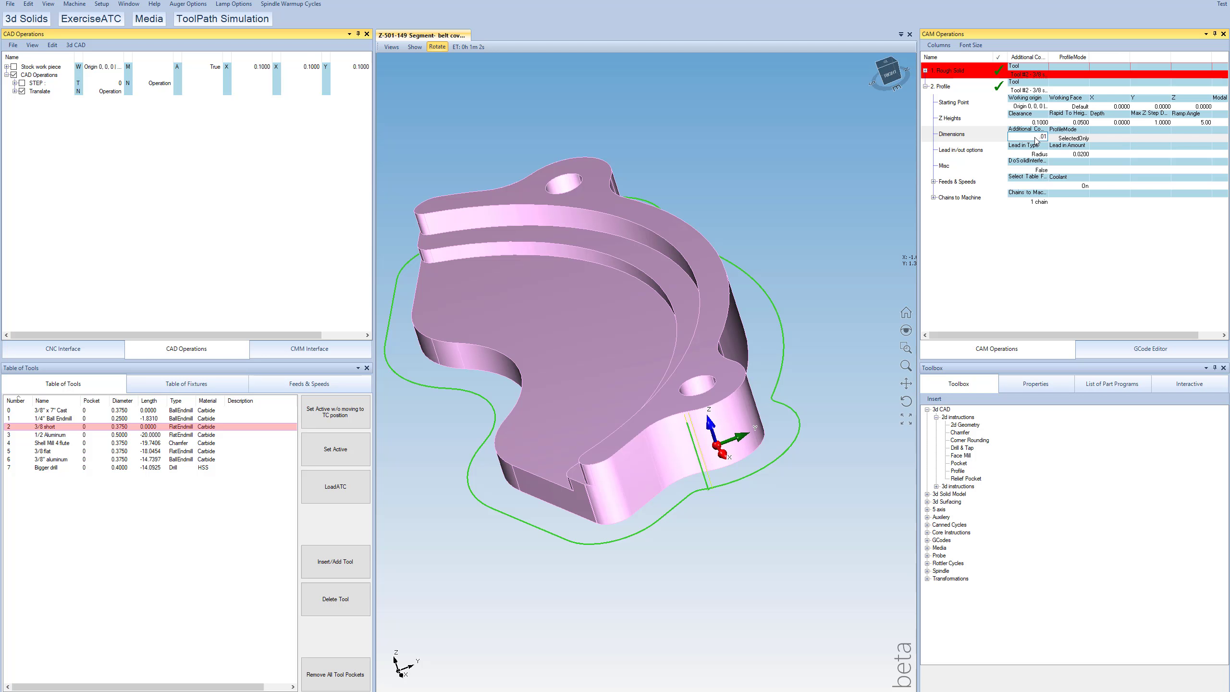
key(Return)
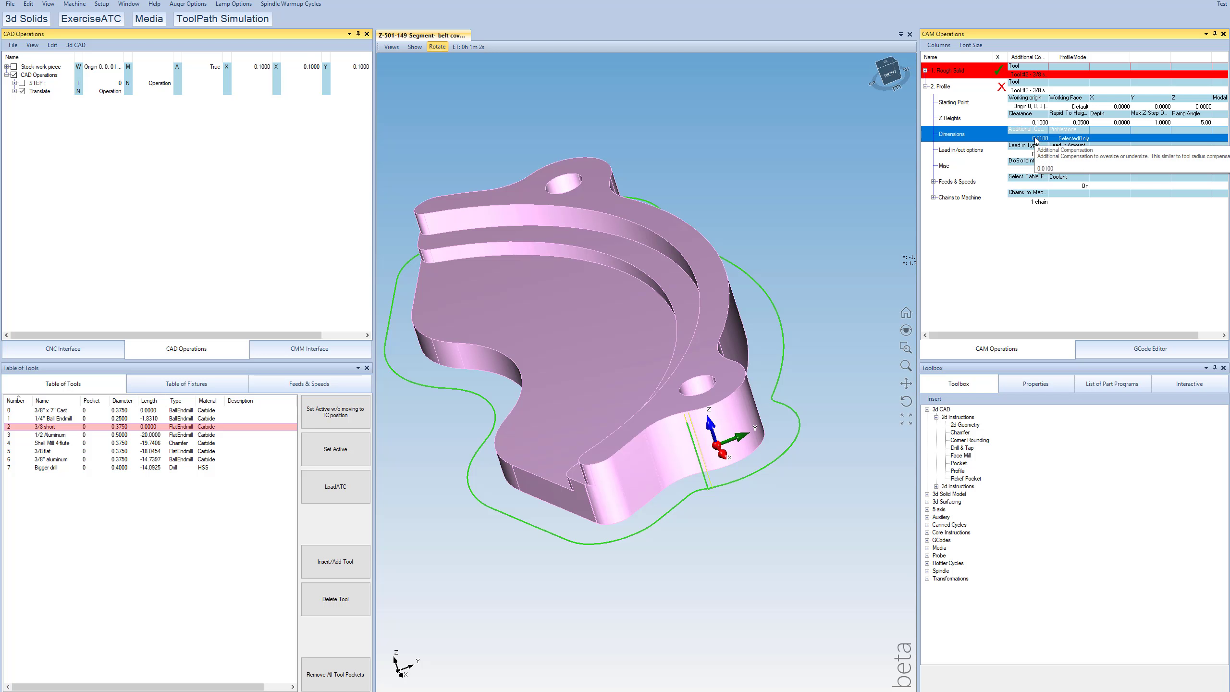